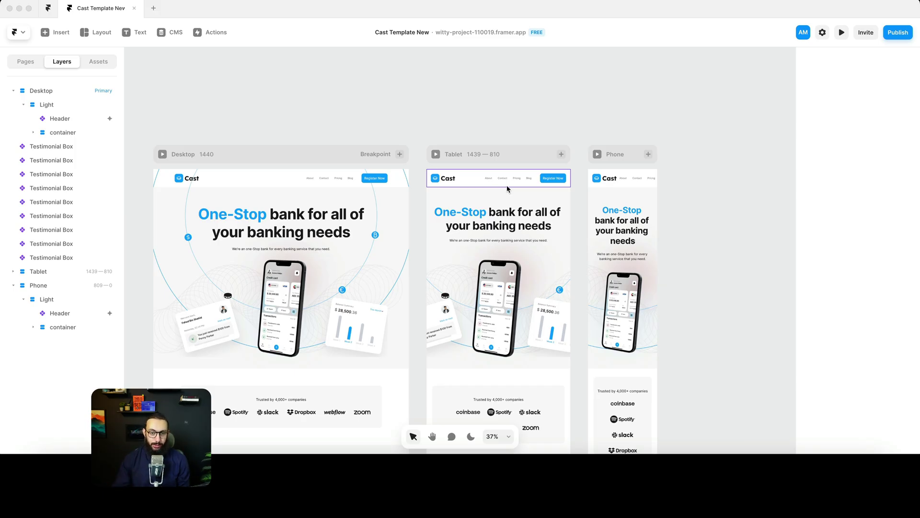
Open the Phone layout's Header component, then return to the Home page canvas
click(634, 185)
scroll(694, 191, up, 2)
scroll(678, 210, up, 5)
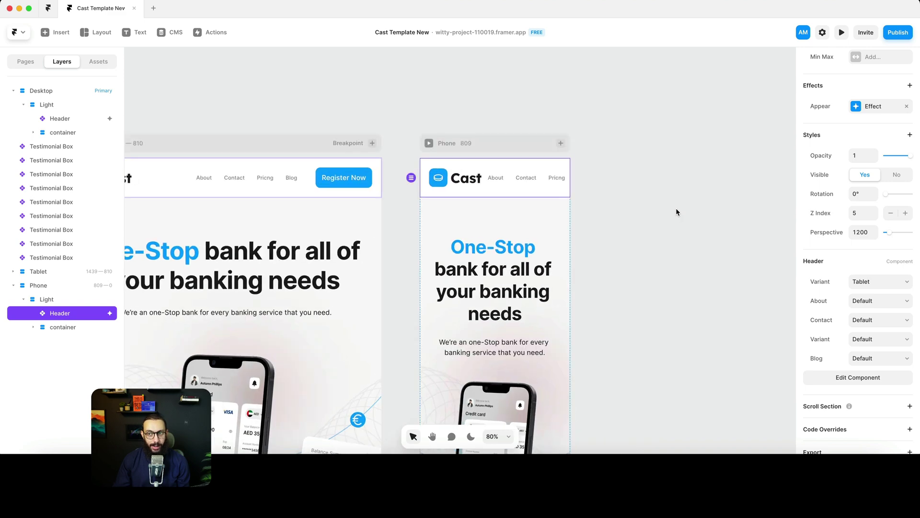
scroll(848, 246, up, 4)
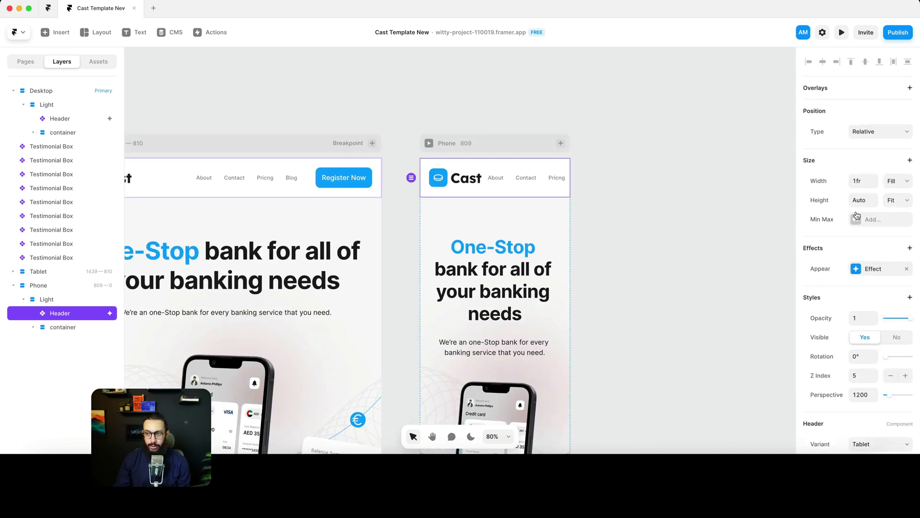
double_click(509, 194)
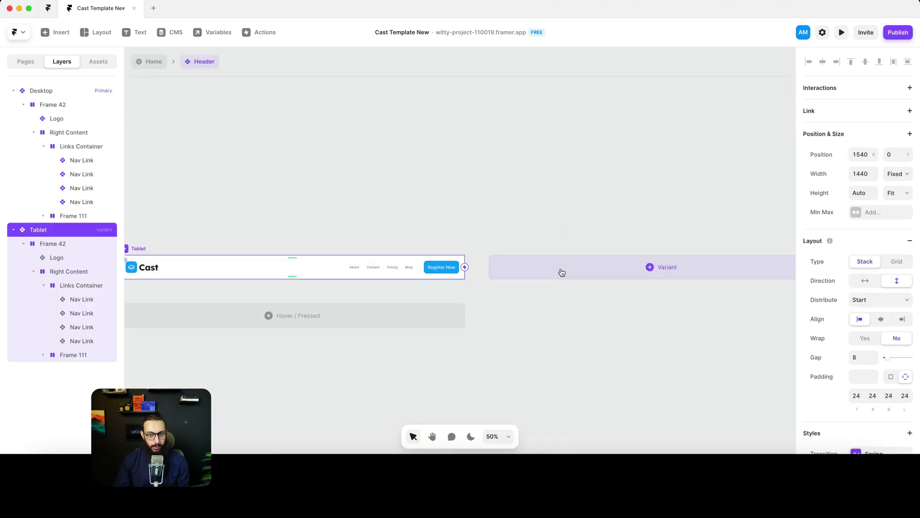
scroll(562, 272, down, 2)
scroll(401, 228, left, 4)
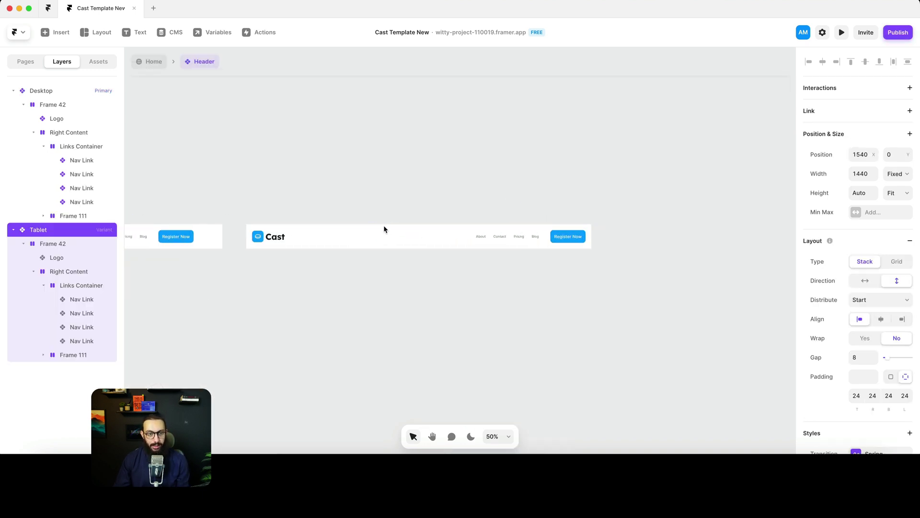
click(296, 197)
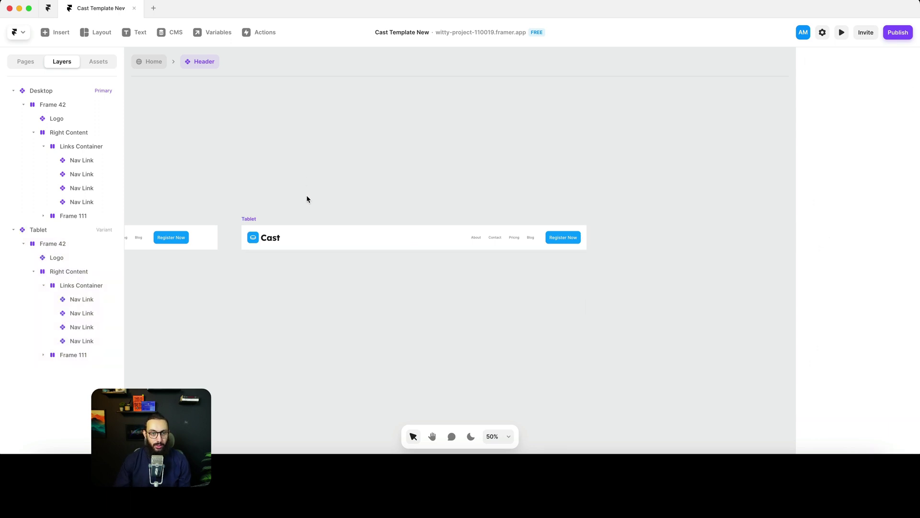
click(146, 67)
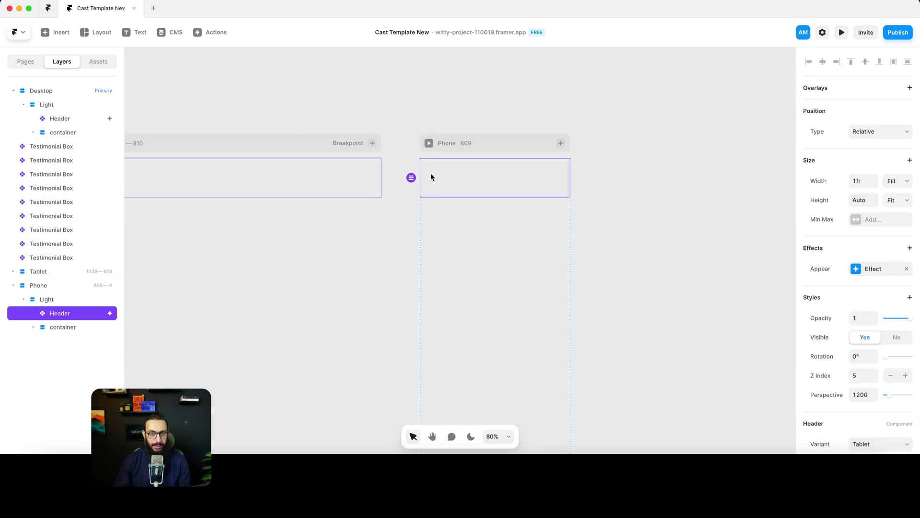
click(433, 197)
Draw a 62×62 frame above the layouts
key(f)
drag(416, 142, 440, 165)
scroll(434, 151, up, 1)
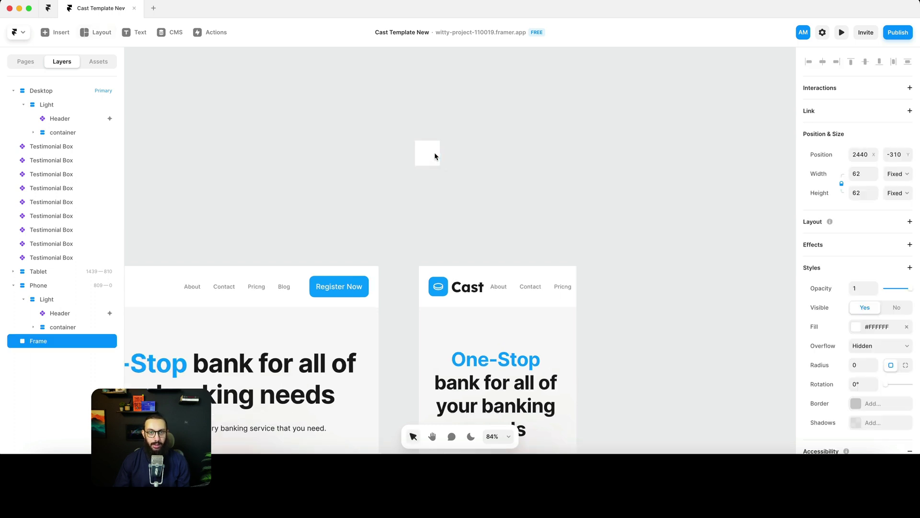
scroll(434, 151, up, 10)
Draw a 43×3 bar inside the new frame and duplicate it twice
key(f)
mouse_move(357, 119)
mouse_down()
mouse_move(426, 134)
mouse_move(441, 126)
mouse_move(425, 148)
mouse_up()
key(super+d)
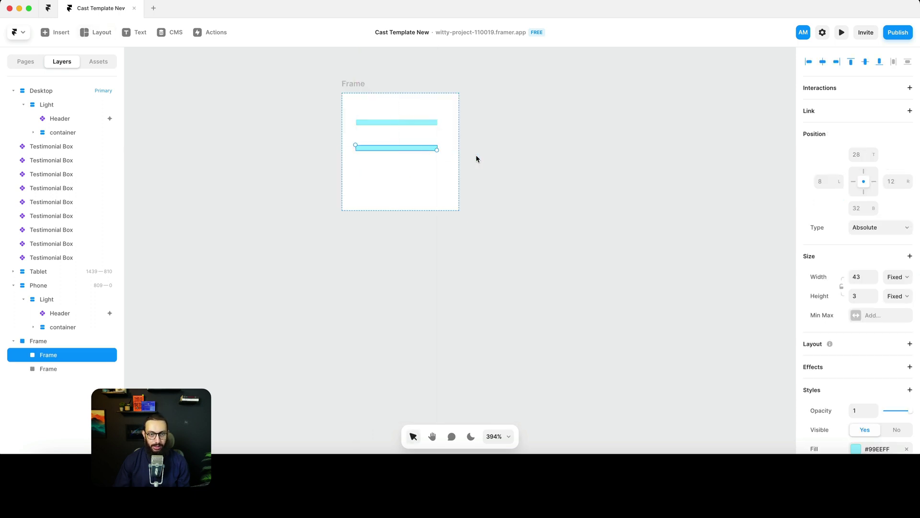
key(super+d)
Centre all three bars inside the frame
click(491, 159)
click(425, 149)
shift+click(413, 173)
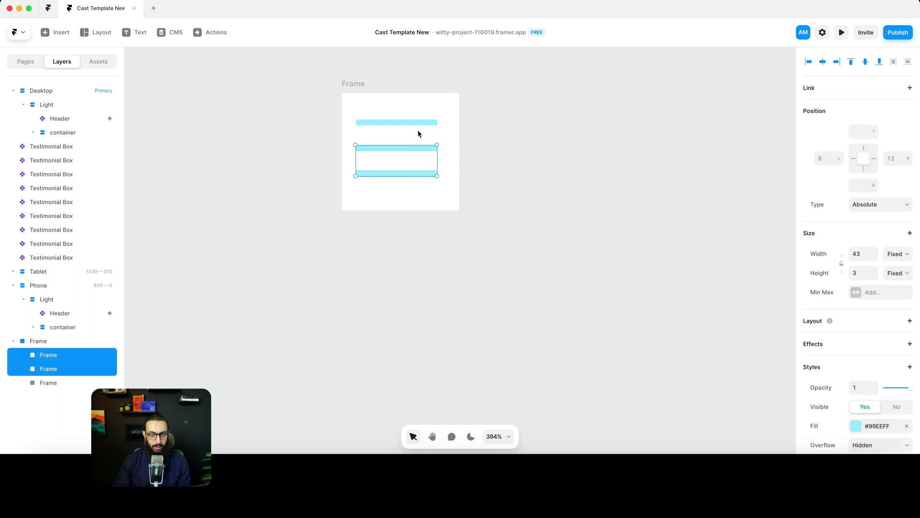
shift+click(418, 125)
drag(418, 125, 421, 128)
click(623, 158)
drag(604, 166, 631, 225)
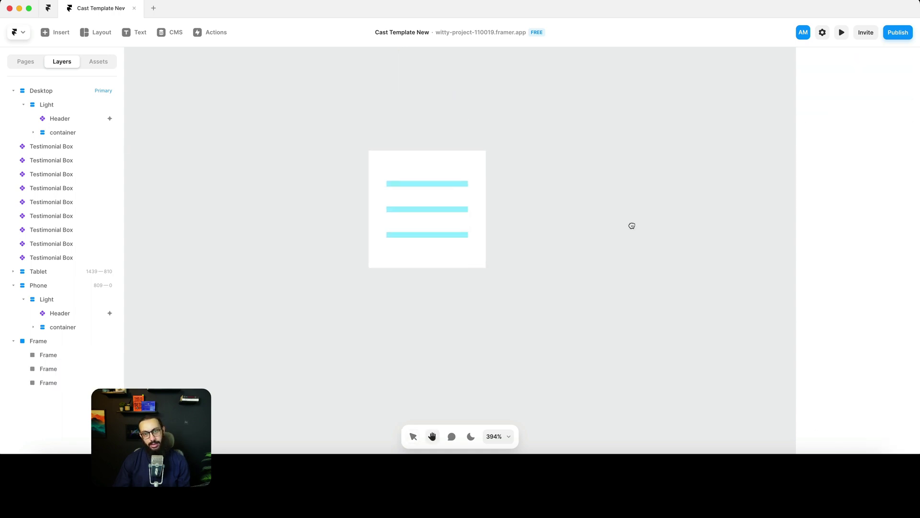
Give the three bars the Black colour style fill
click(445, 184)
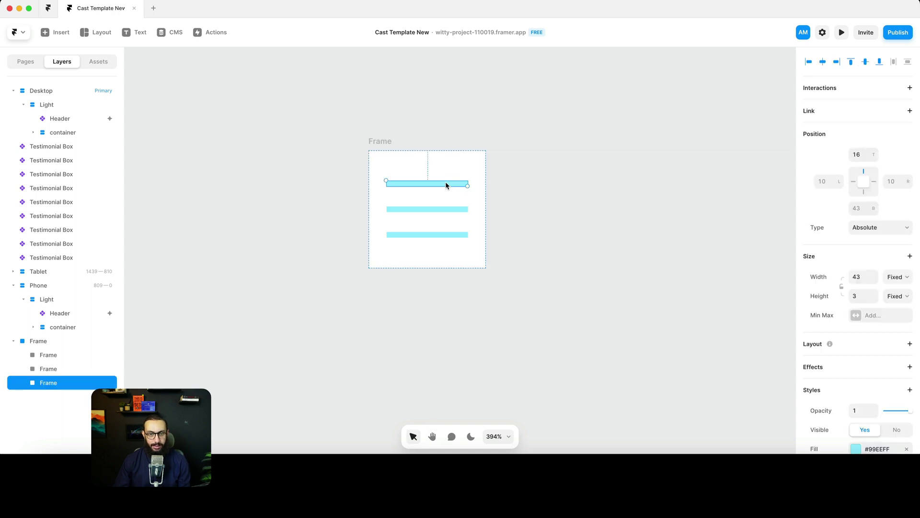
shift+click(438, 209)
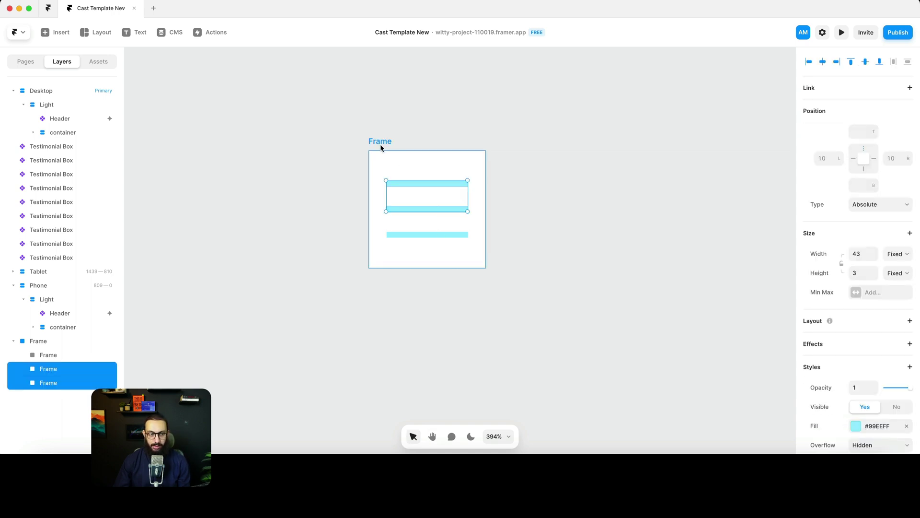
shift+click(424, 234)
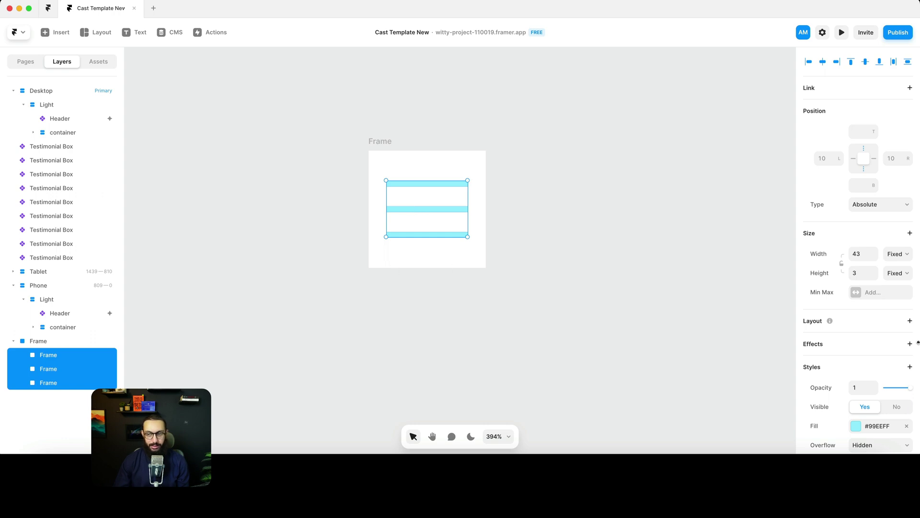
scroll(867, 383, down, 3)
click(872, 358)
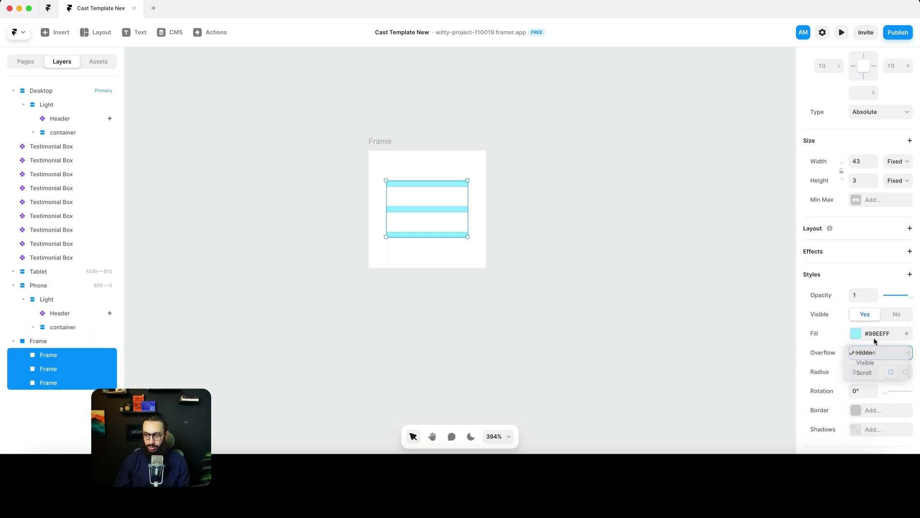
click(874, 337)
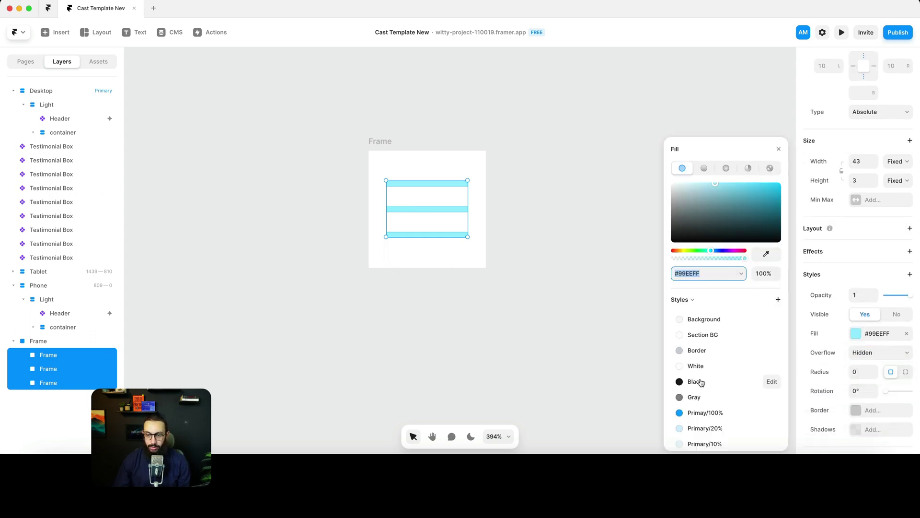
click(694, 397)
click(696, 381)
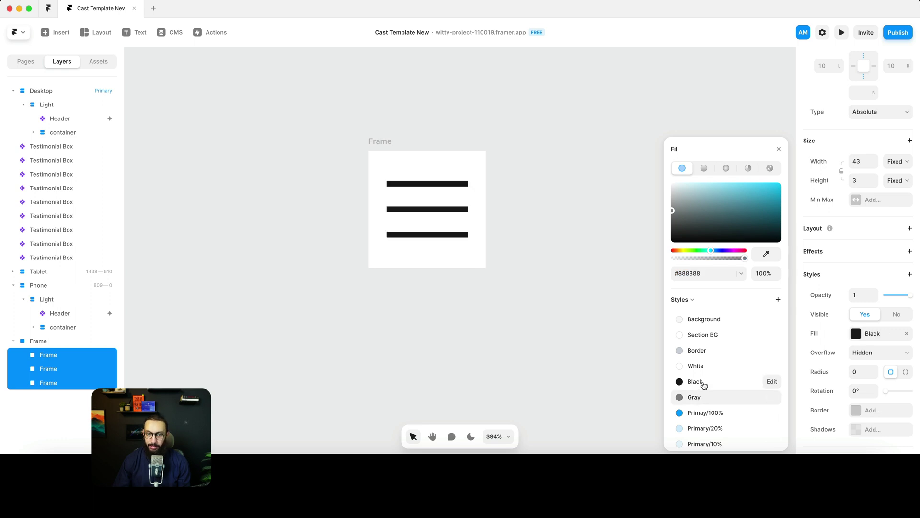
click(521, 216)
click(378, 144)
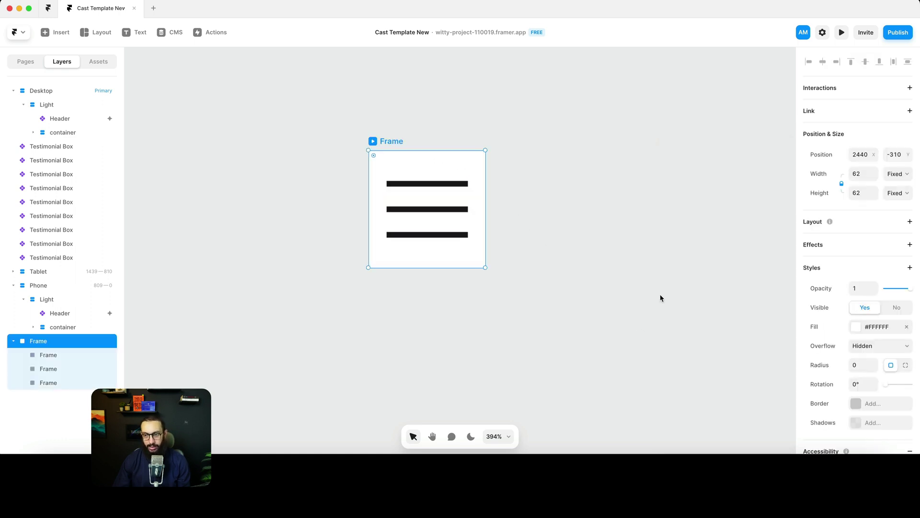
Remove the frame's white fill and rename it Menu Icon
click(906, 328)
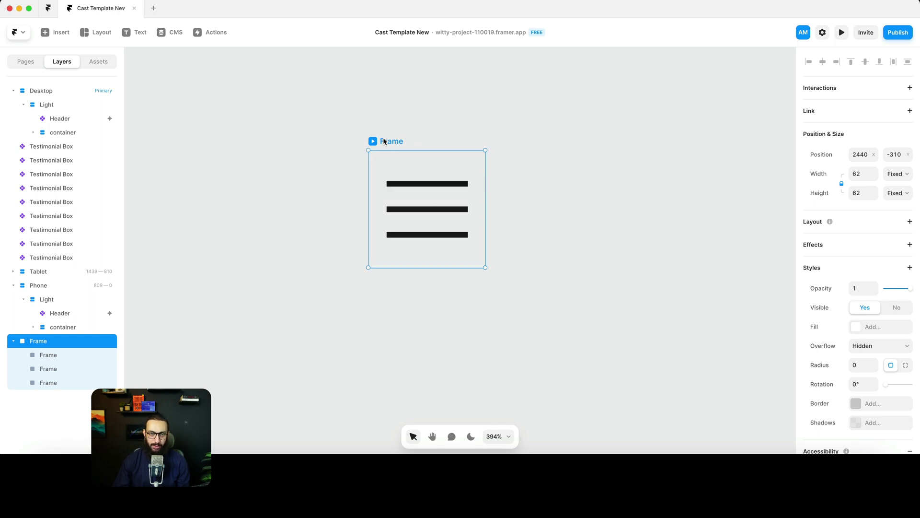
double_click(386, 142)
text(Menu Icon)
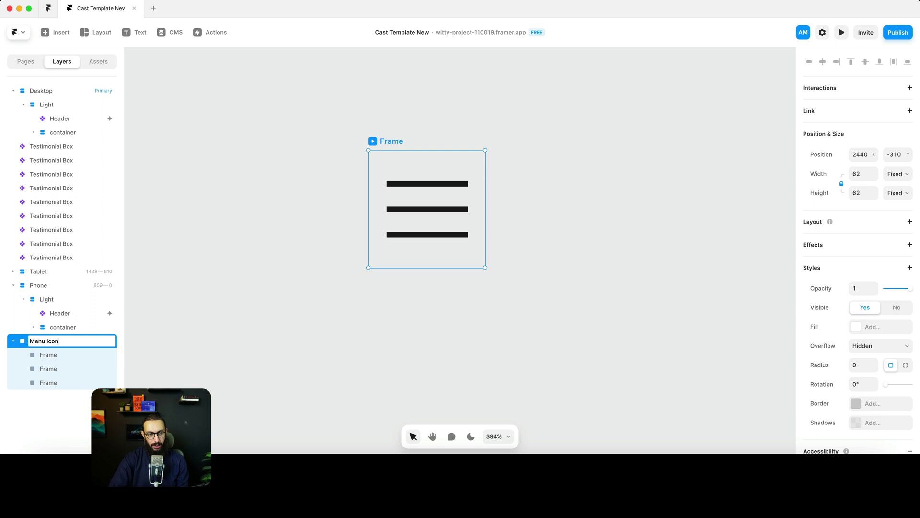
key(Return)
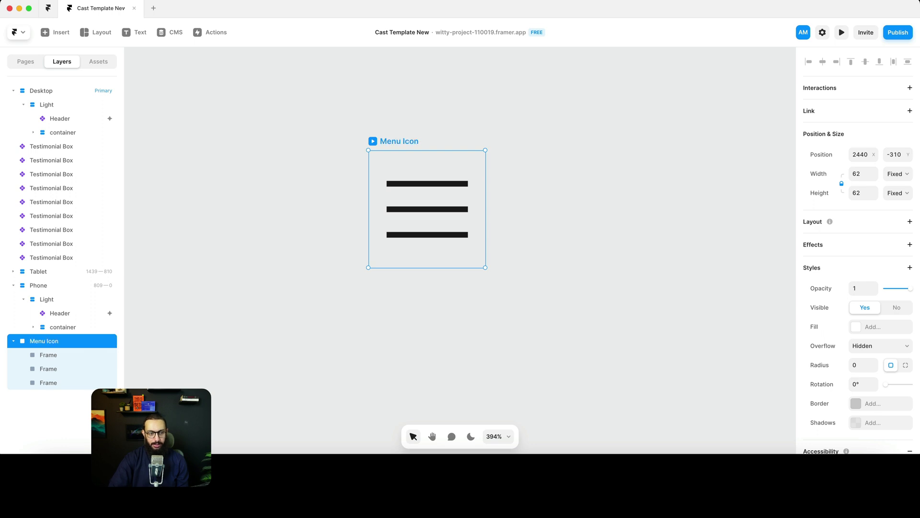
Keep the name Menu Icon and create a Menu Icon component from the frame
key(super+r)
text(H)
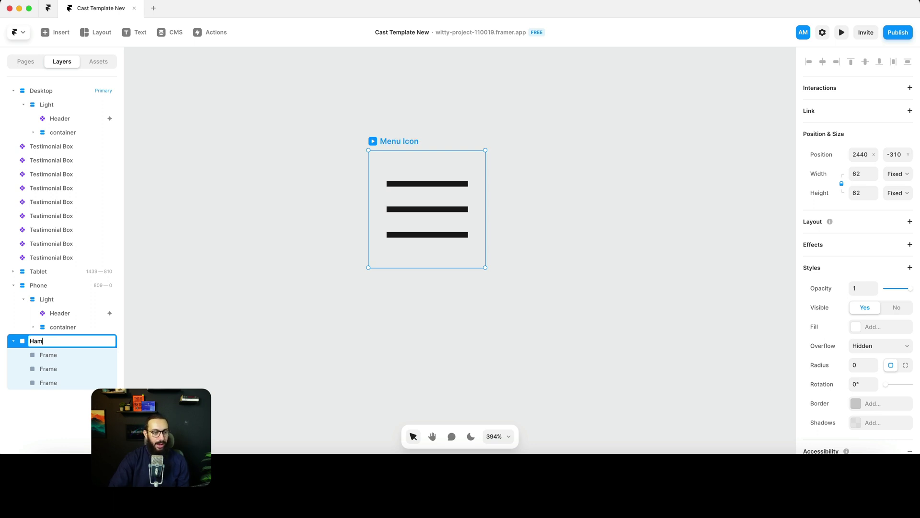
text(amburger)
key(super+a)
text(M)
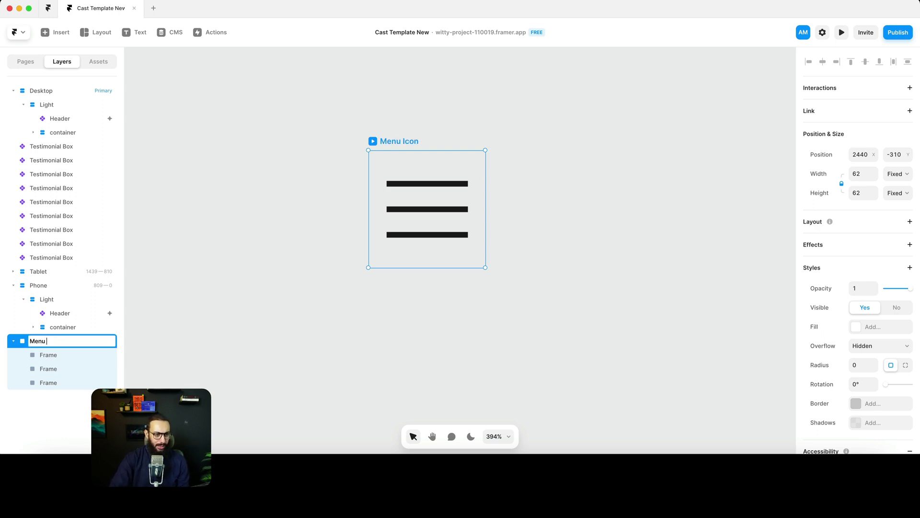
key(Return)
key(super+alt+k)
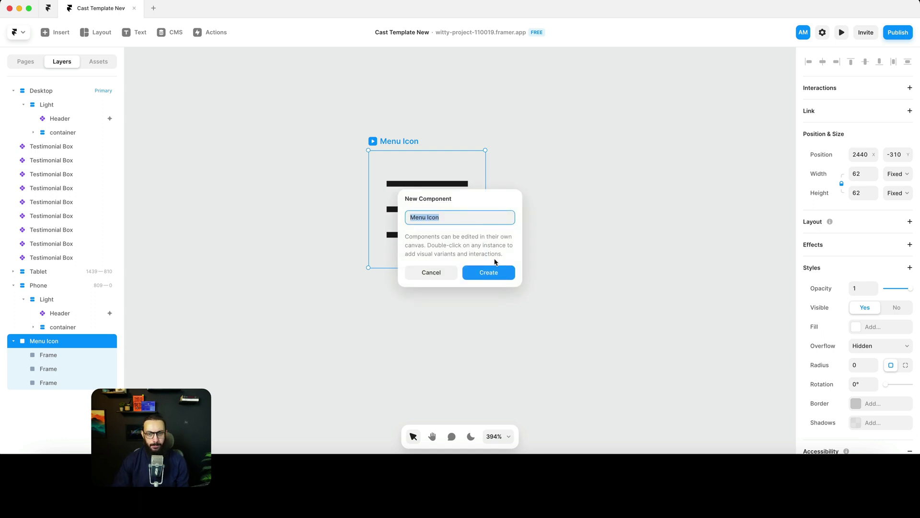
click(493, 272)
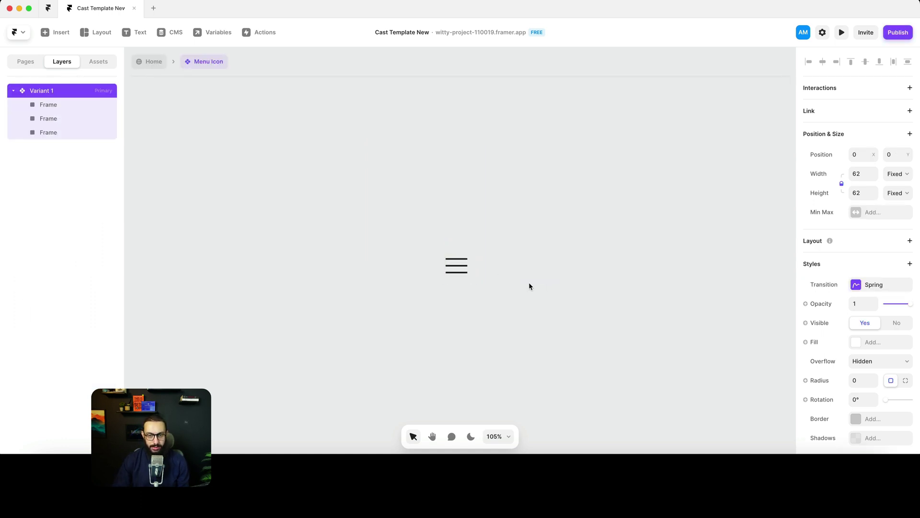
Add Variant 2 and rotate its top and bottom bars 45° into an X
click(532, 248)
click(462, 254)
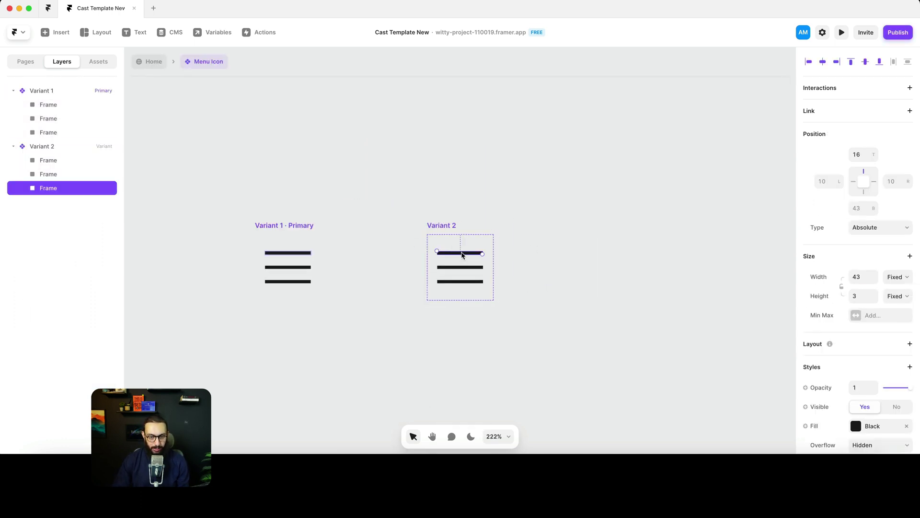
scroll(475, 270, up, 5)
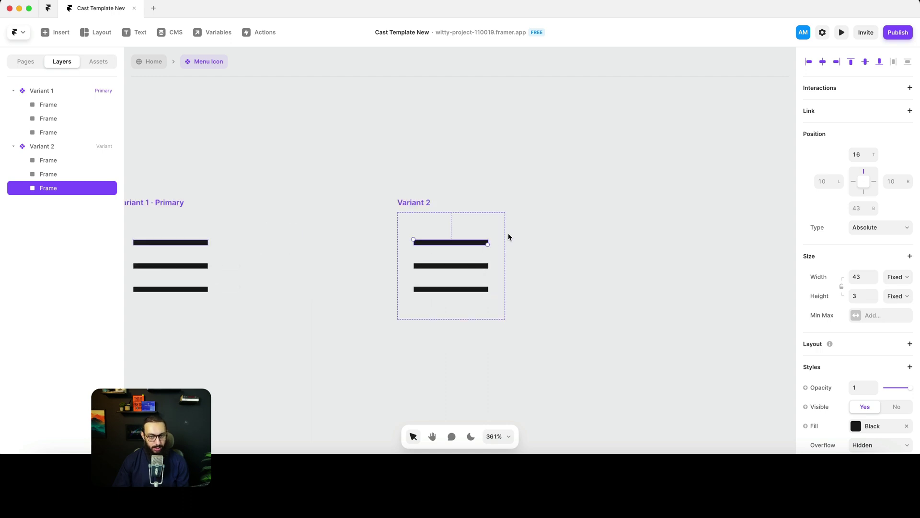
drag(490, 244, 467, 263)
click(432, 290)
click(461, 259)
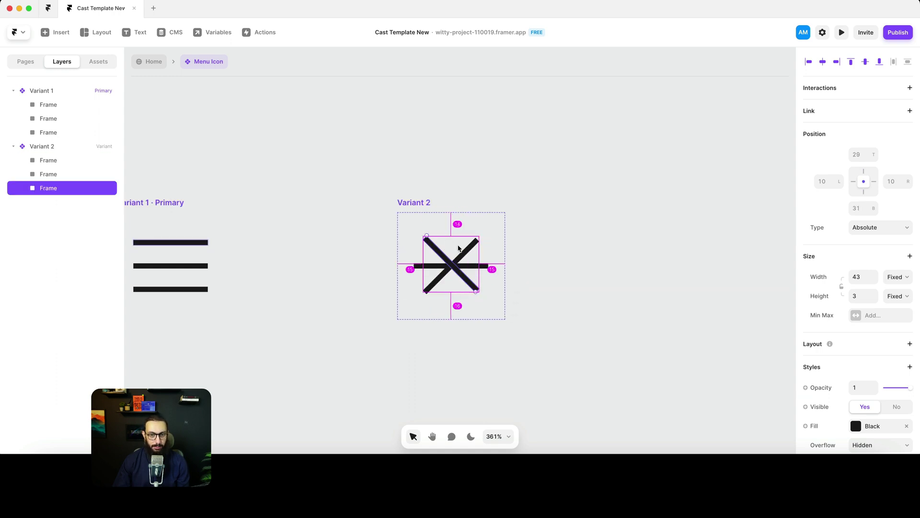
Hide the middle bar in Variant 2
click(485, 265)
key(super+shift+h)
scroll(496, 264, left, 4)
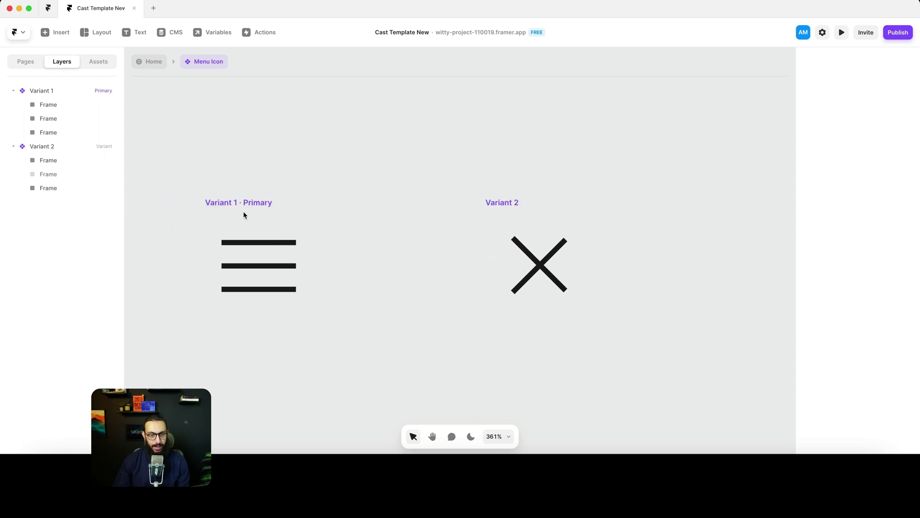
click(265, 211)
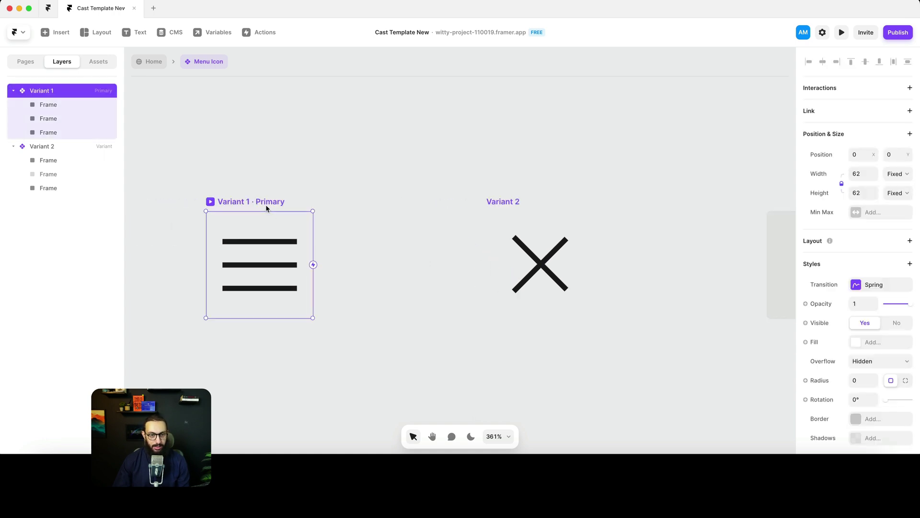
Add Tap interactions linking Variant 1 to Variant 2 and Variant 2 back to Variant 1
drag(313, 264, 508, 255)
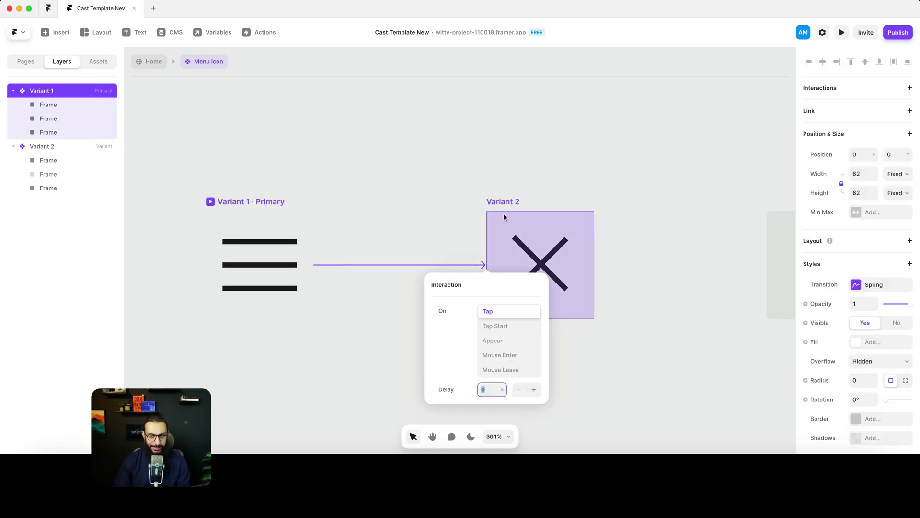
click(502, 203)
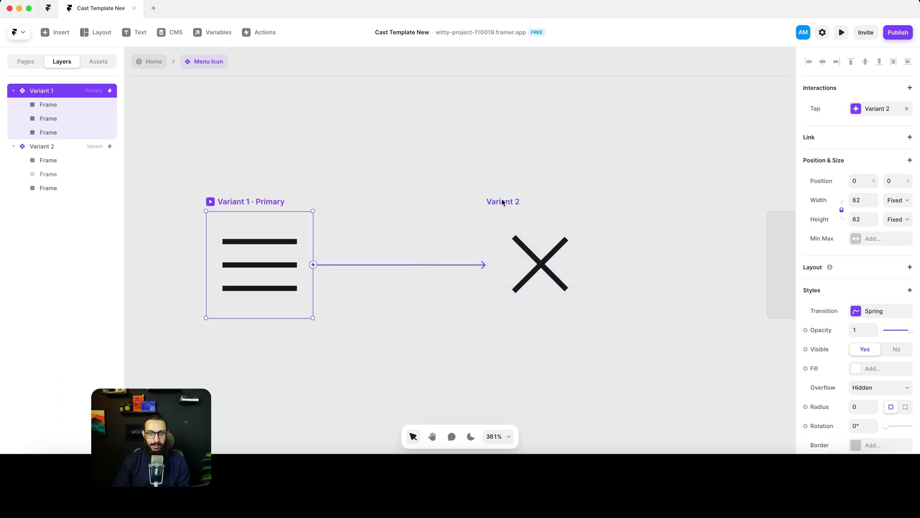
click(489, 264)
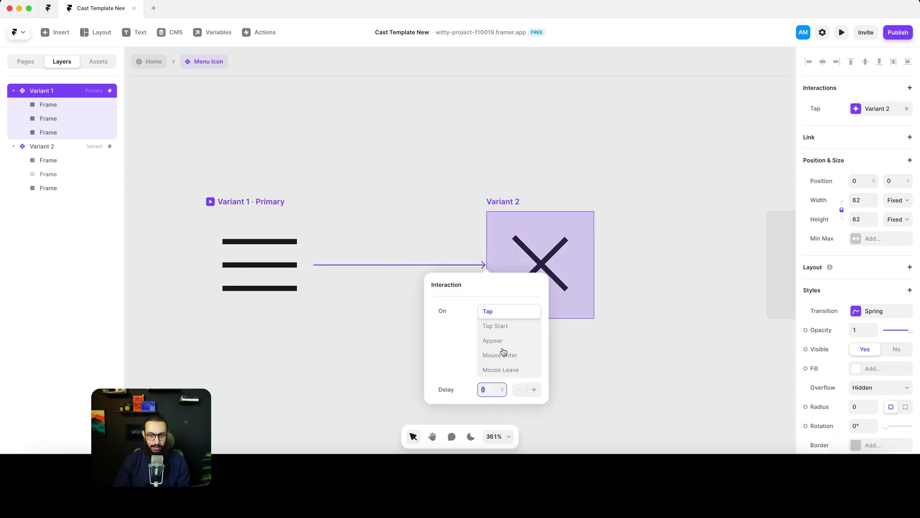
click(507, 203)
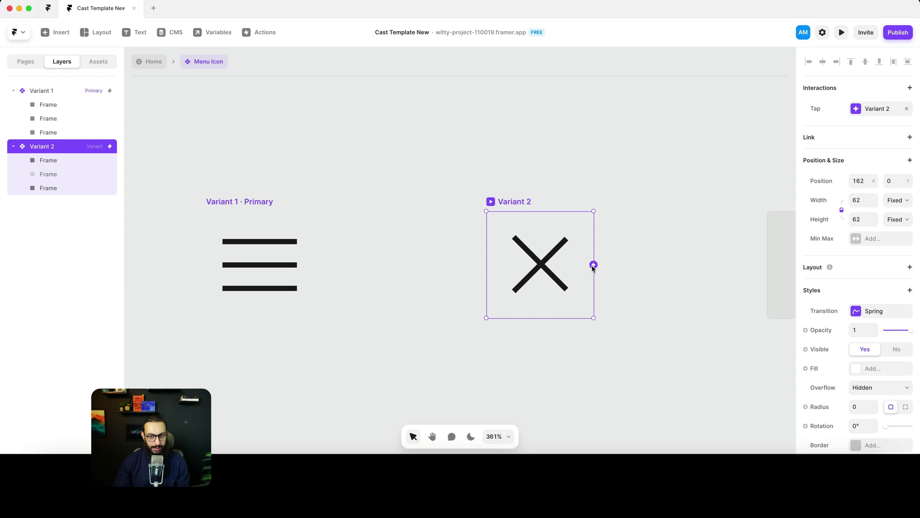
drag(593, 264, 276, 266)
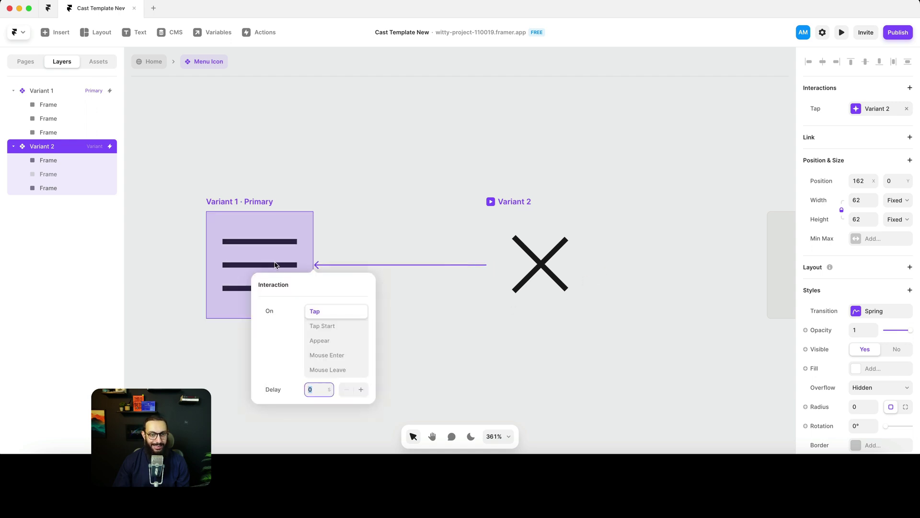
click(242, 202)
click(247, 201)
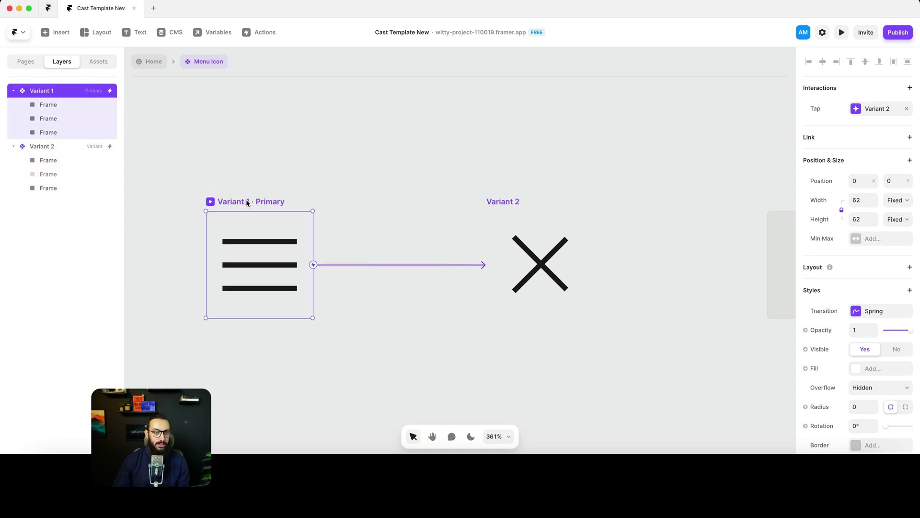
Test the hamburger-to-X toggle repeatedly in a live preview
click(210, 202)
click(471, 257)
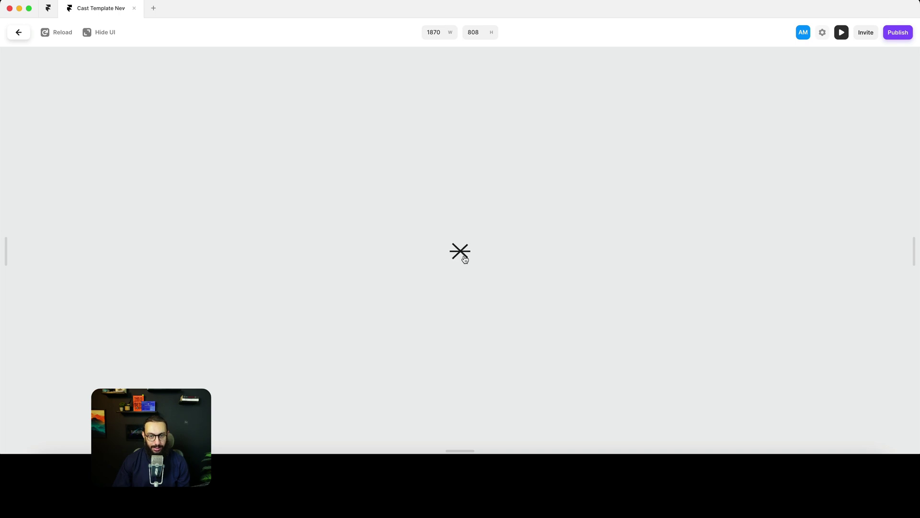
click(464, 259)
click(464, 259)
click(464, 259)
click(465, 259)
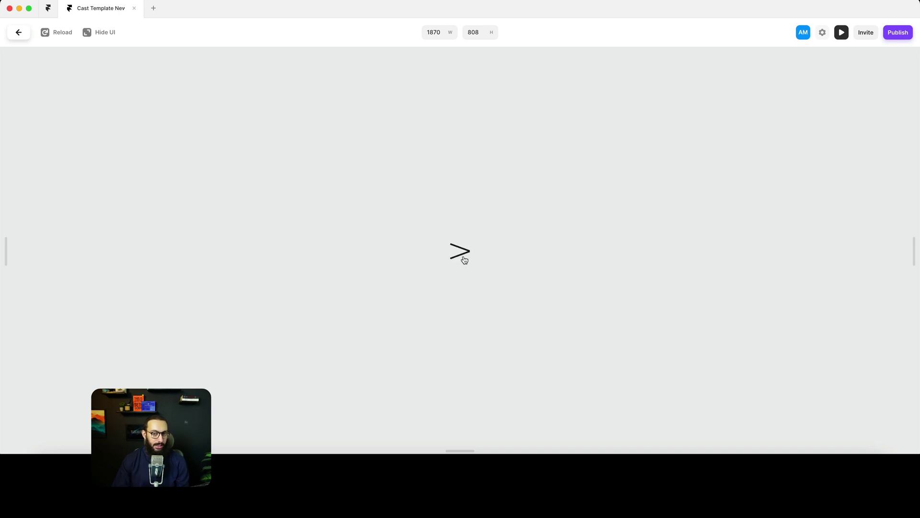
key(Escape)
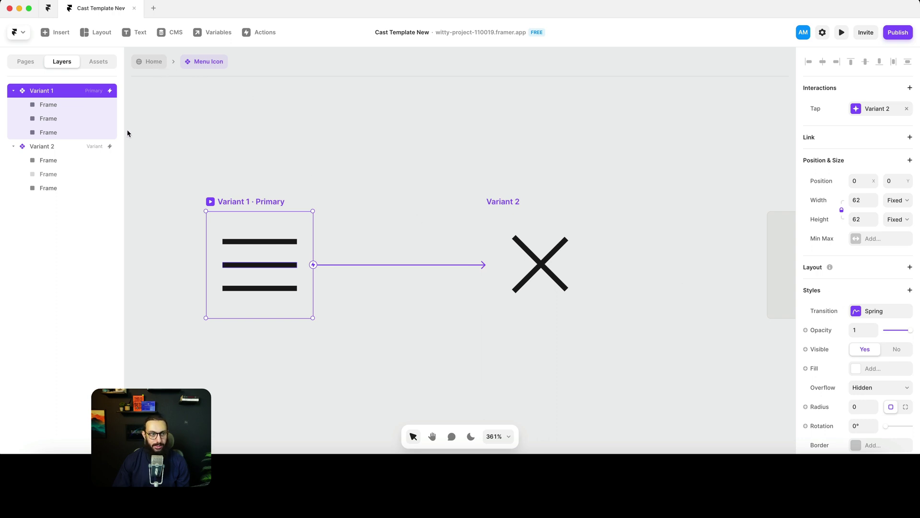
Rename the icon variants Closed and Open
double_click(261, 196)
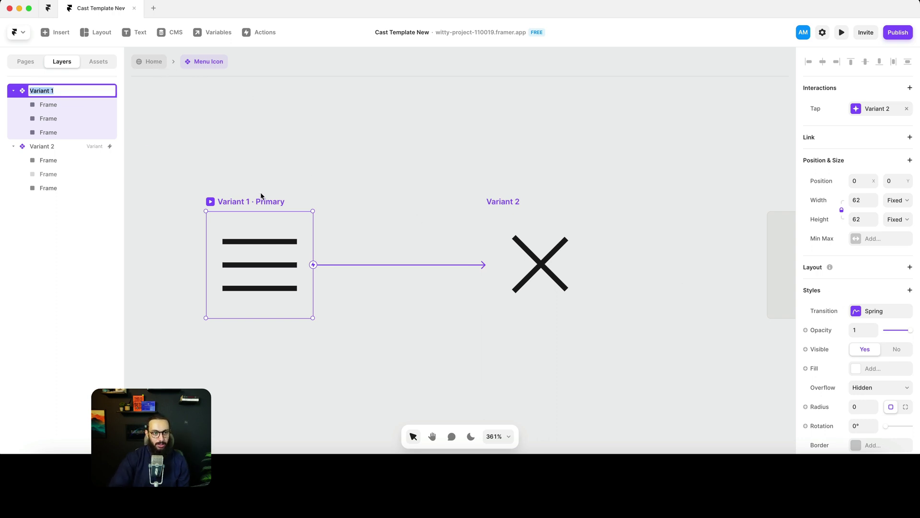
text(Cl)
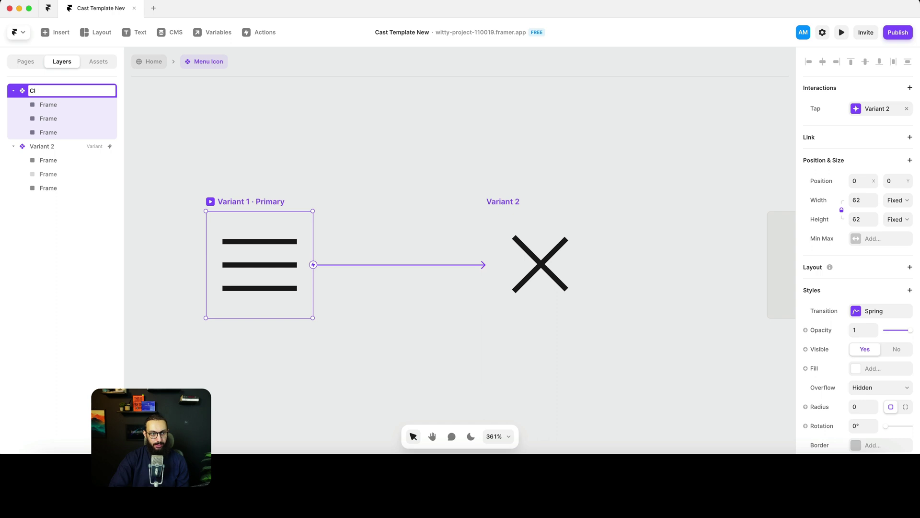
text(osed)
key(Return)
double_click(502, 202)
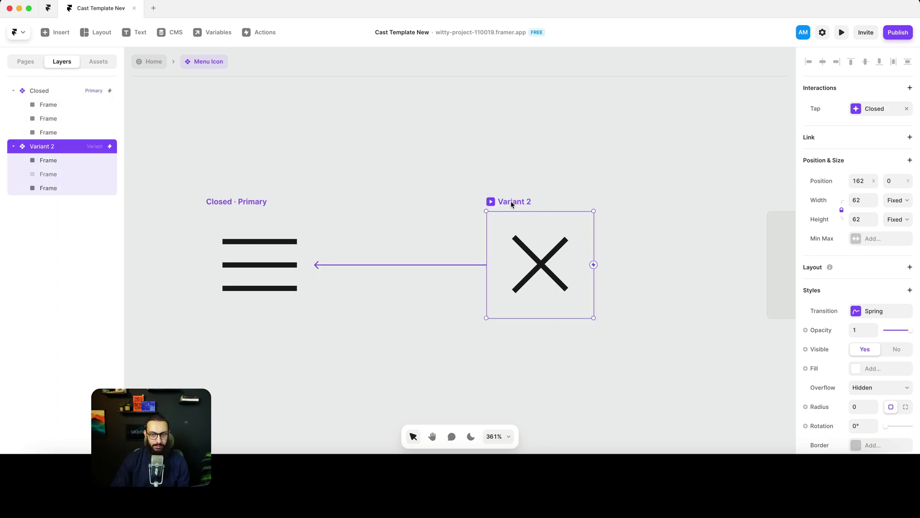
text(Open)
key(Return)
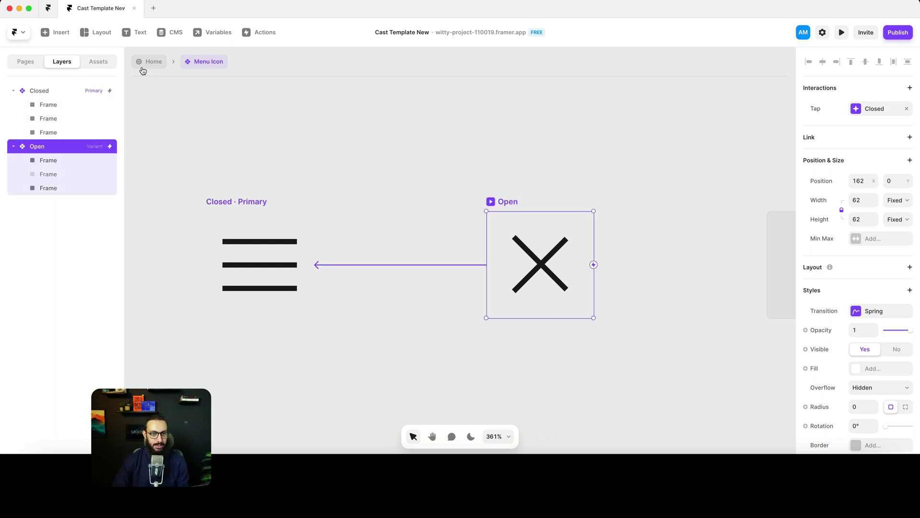
Return to the Home page and open the Phone header's Header component
click(143, 65)
scroll(520, 206, down, 10)
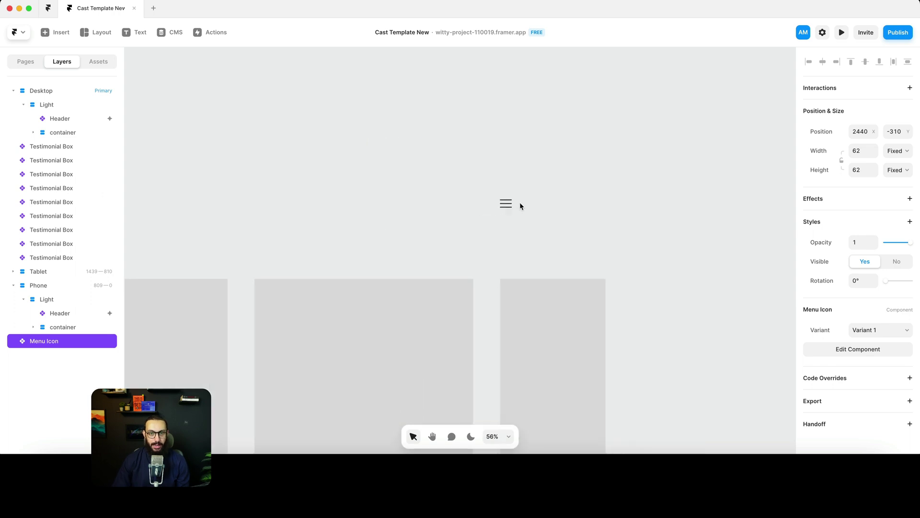
click(517, 209)
click(562, 288)
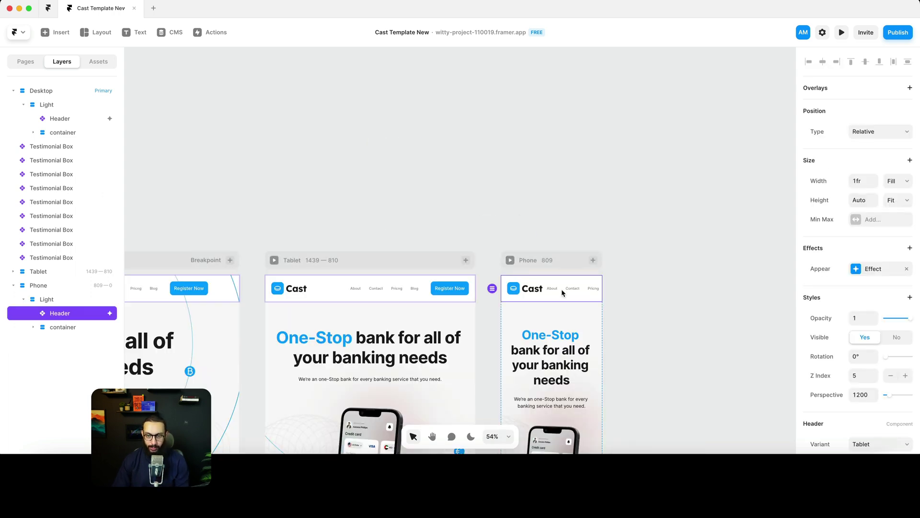
double_click(562, 288)
scroll(568, 275, right, 5)
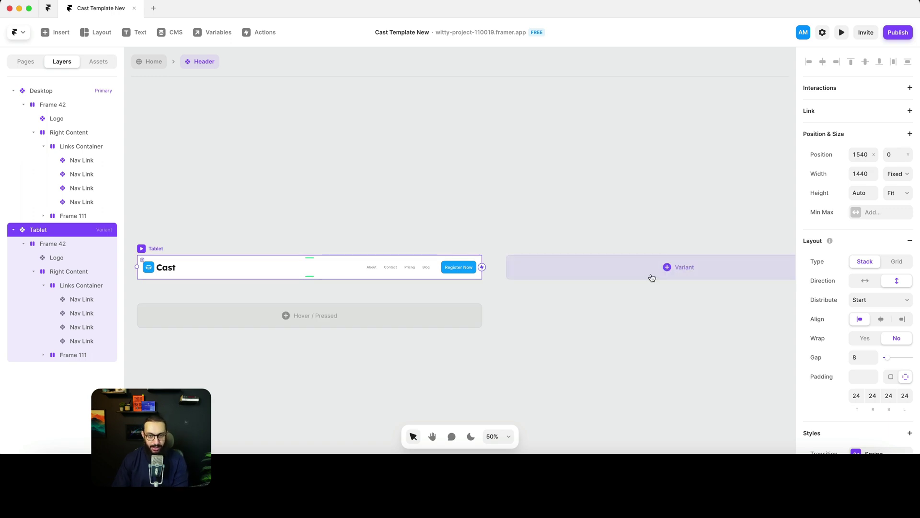
Add a third Header variant and name it Mobile
click(652, 278)
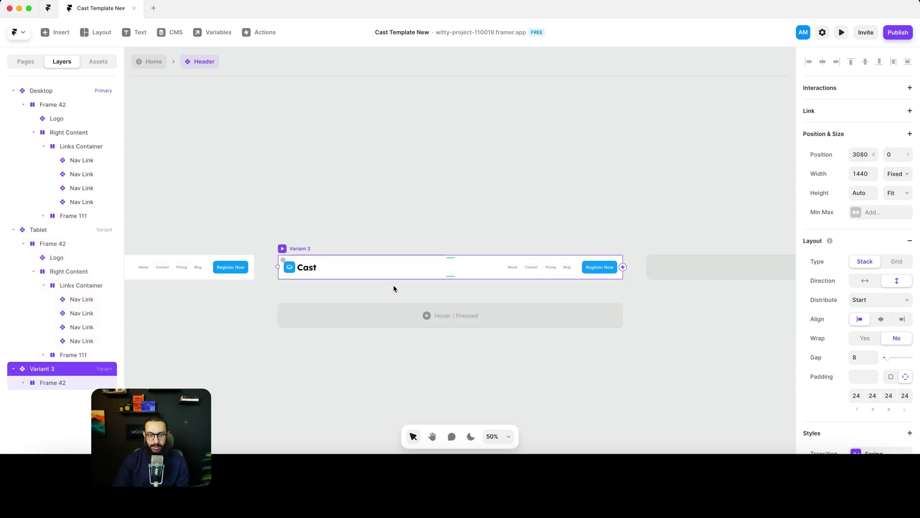
scroll(404, 289, up, 5)
double_click(270, 258)
scroll(270, 257, left, 3)
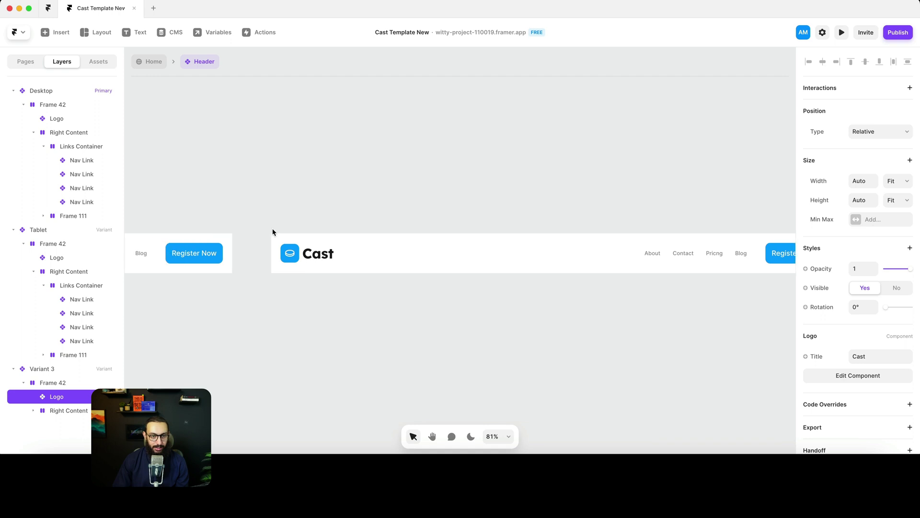
click(283, 227)
key(super+r)
text(Mobil)
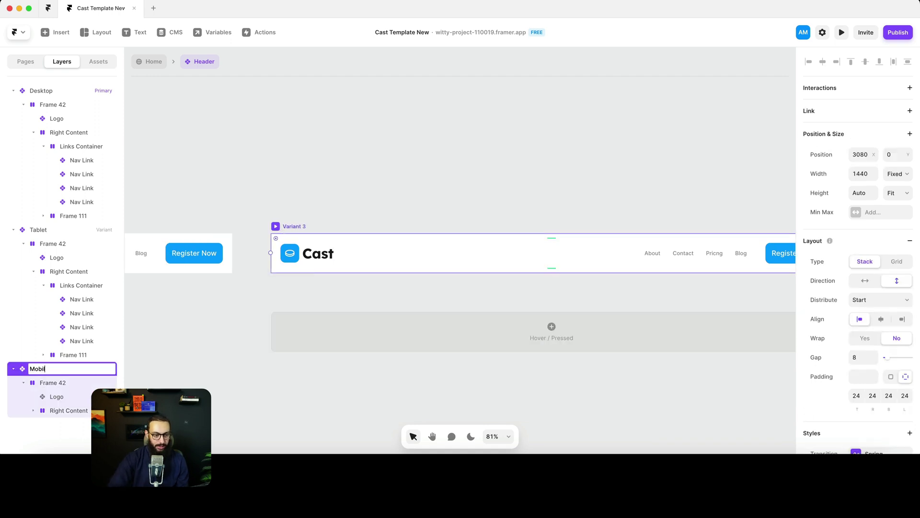
text(e)
key(Return)
Rename the Frame 42 layer to Container
click(56, 384)
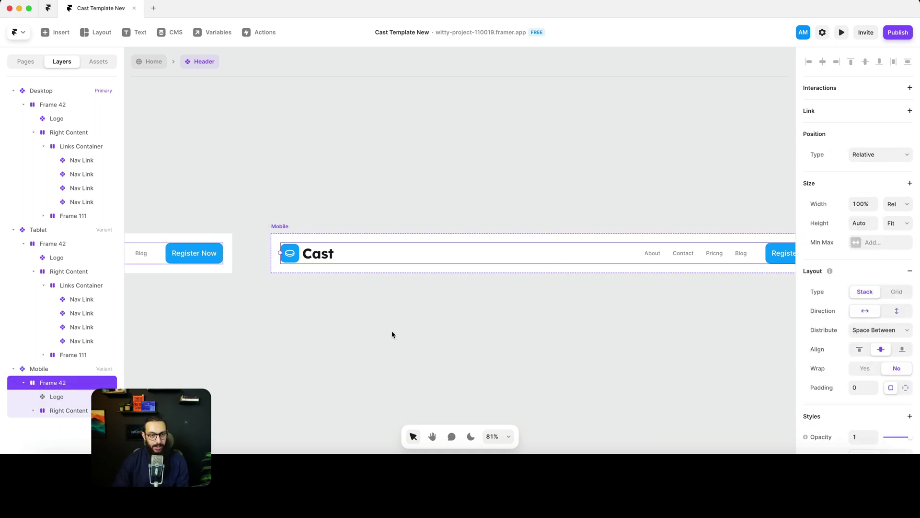
key(super+r)
text(Container)
key(Return)
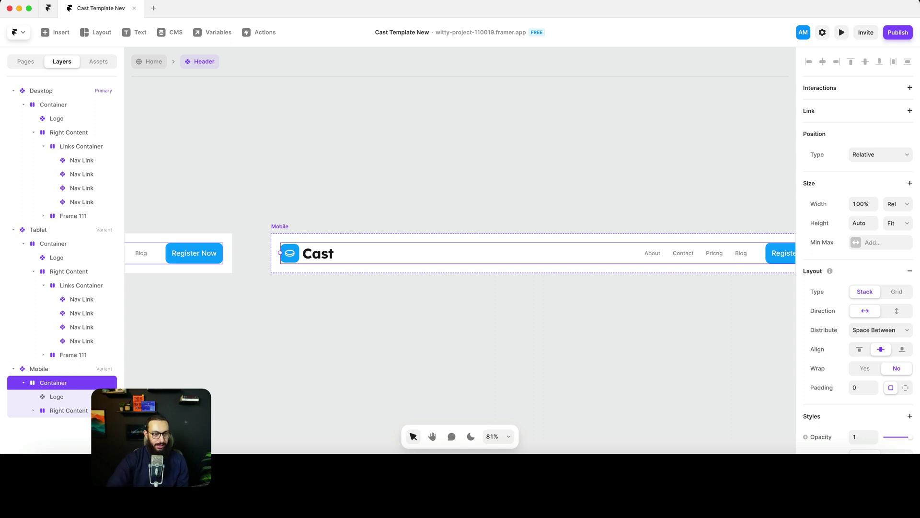
Place the Menu Icon component from Assets into the Mobile header beside the Cast logo
click(319, 258)
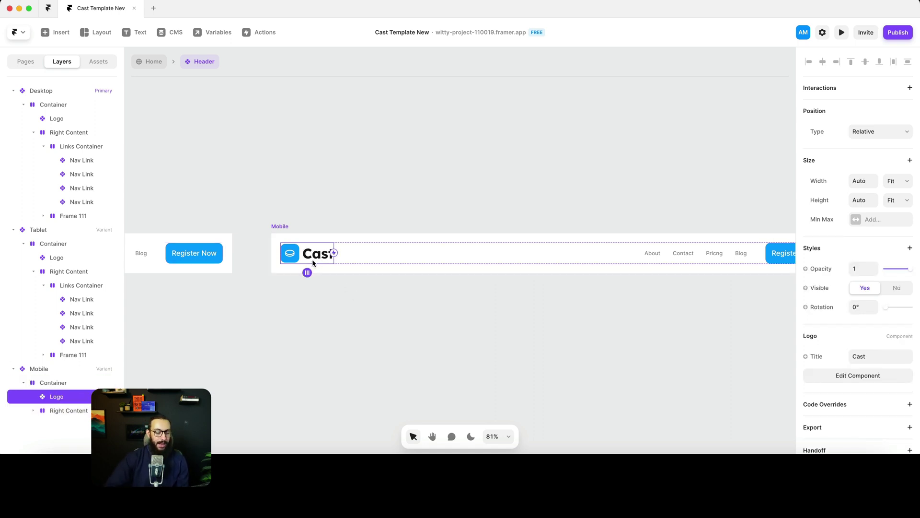
key(alt)
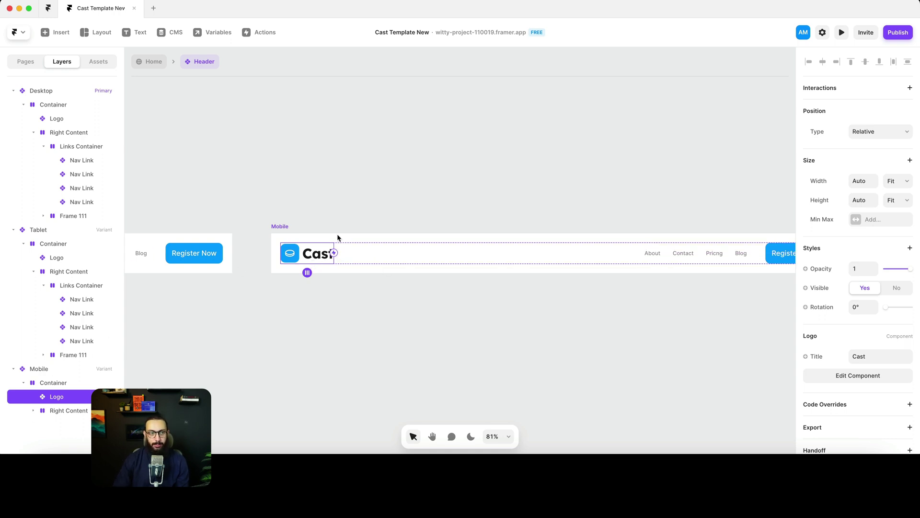
click(106, 65)
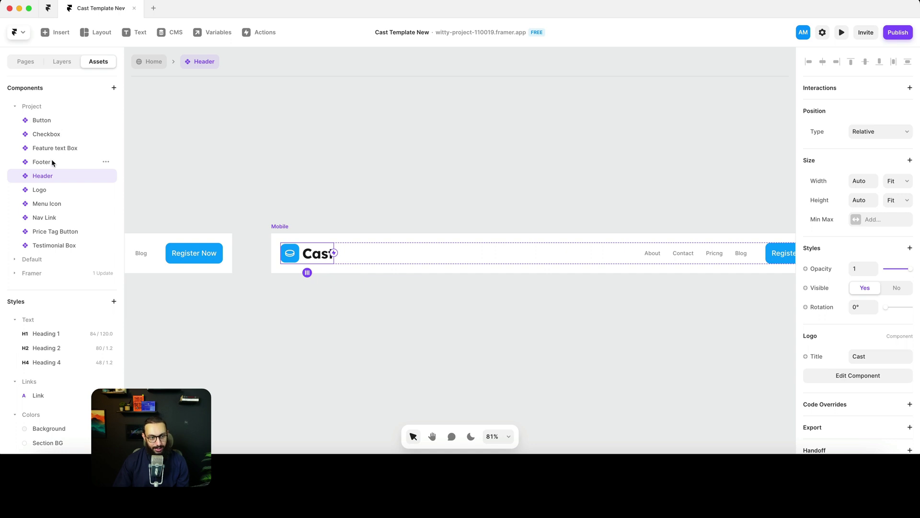
drag(47, 209, 364, 259)
click(154, 65)
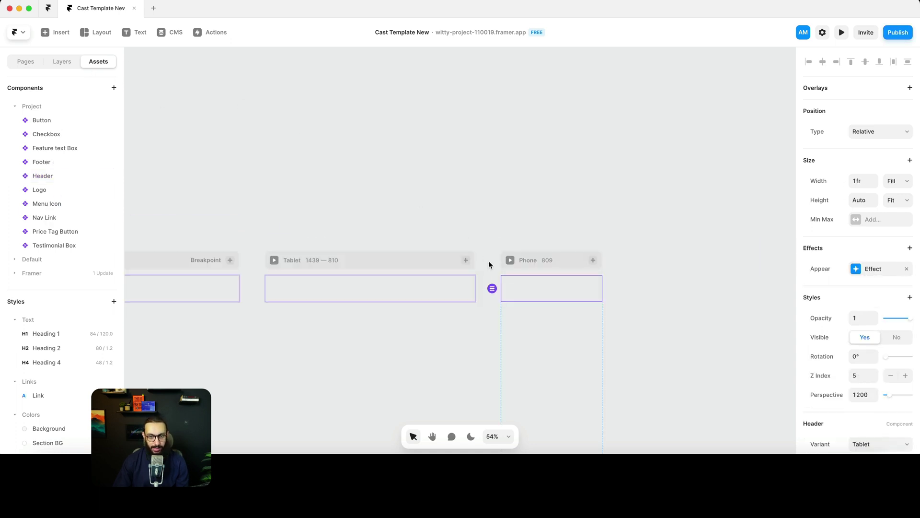
Wrap the logo and Menu Icon in a horizontal stack named Top Content, logo first
double_click(543, 296)
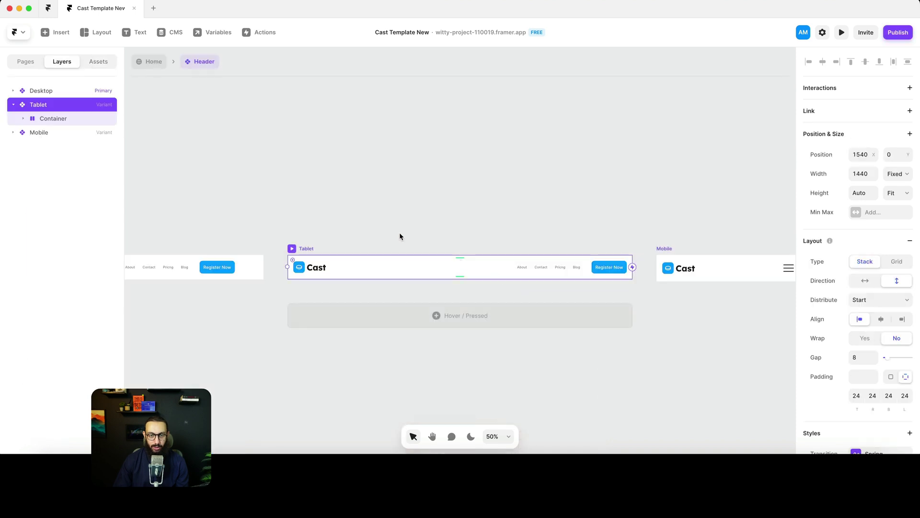
scroll(692, 284, up, 10)
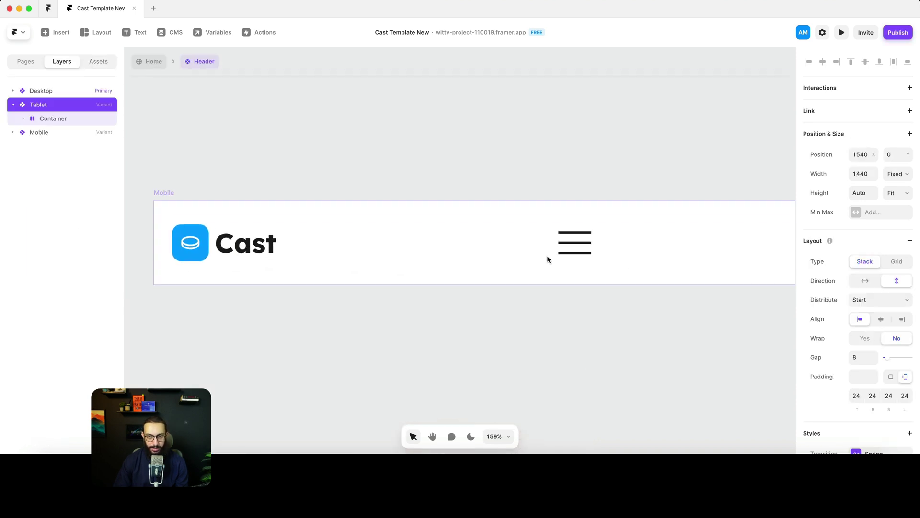
click(568, 243)
shift+click(258, 247)
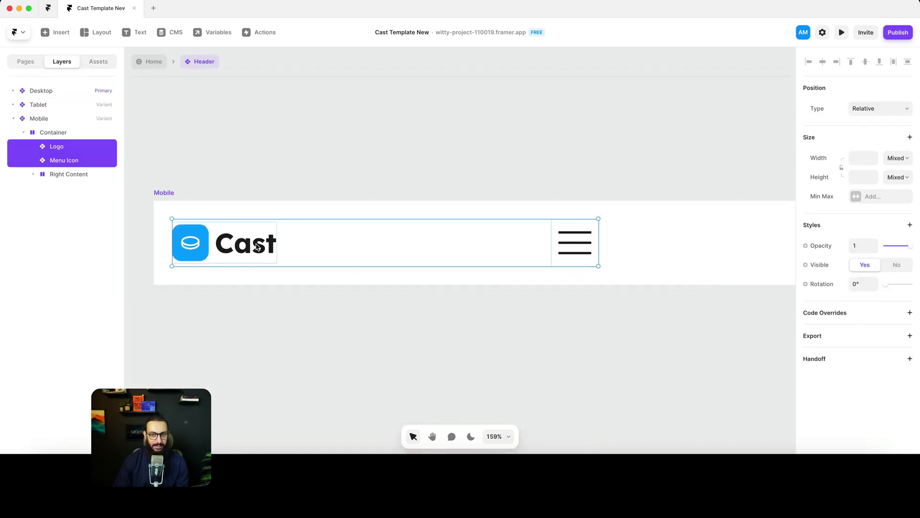
key(super+Return)
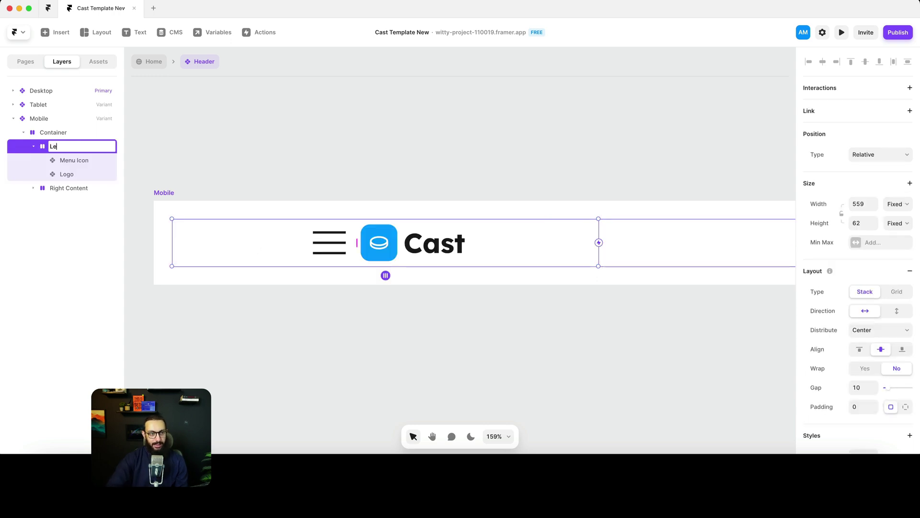
text(Left Con)
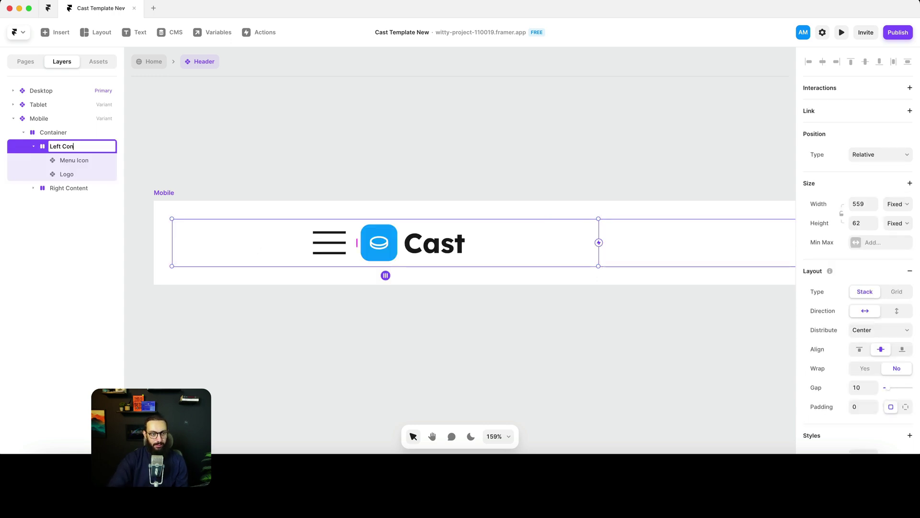
key(super+a)
text(Top Content)
key(Return)
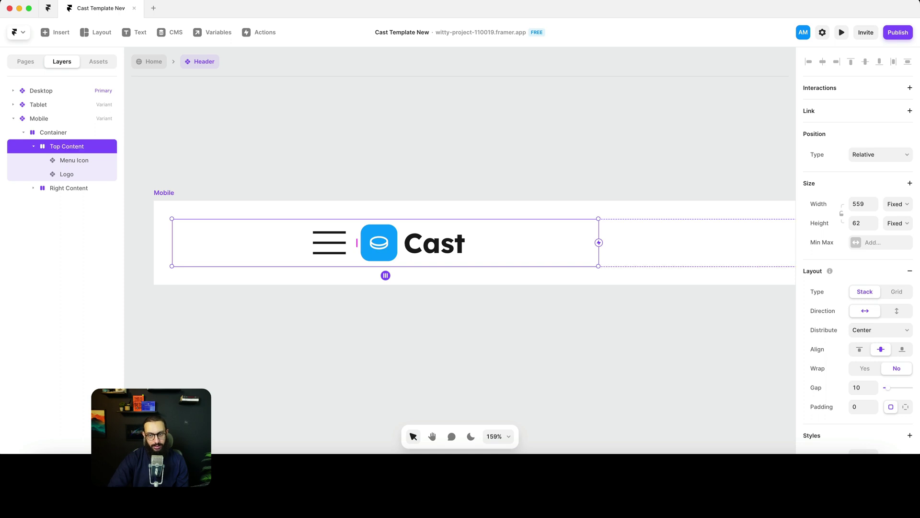
click(339, 249)
key(Right)
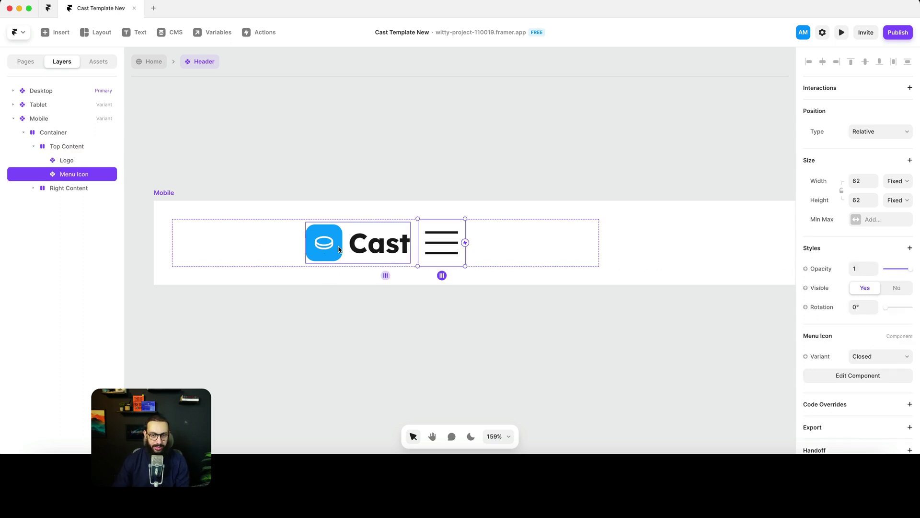
Set Top Content's distribution to Space Between and its width to Fill
click(493, 242)
click(878, 337)
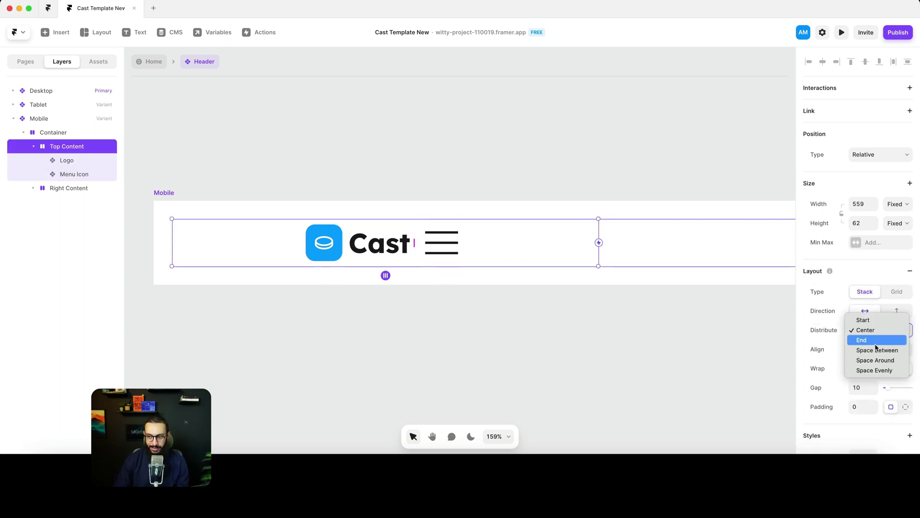
click(877, 349)
scroll(481, 294, down, 5)
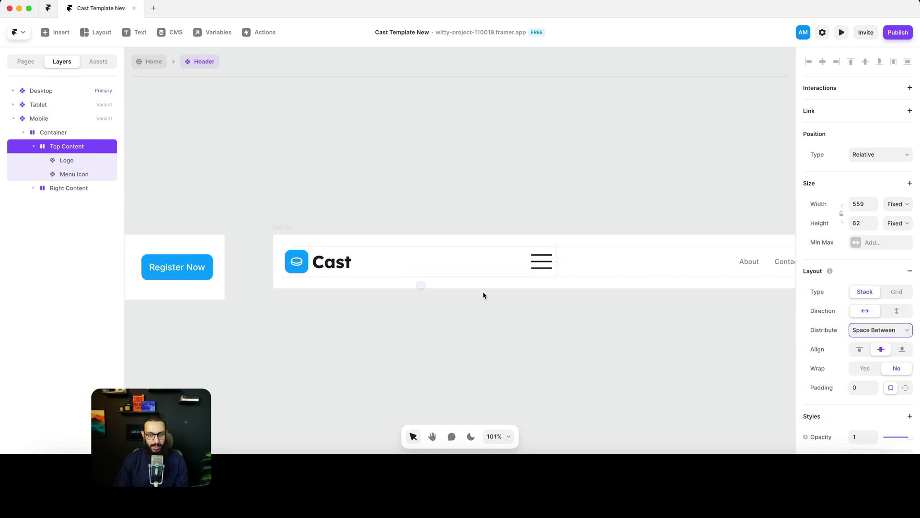
click(892, 203)
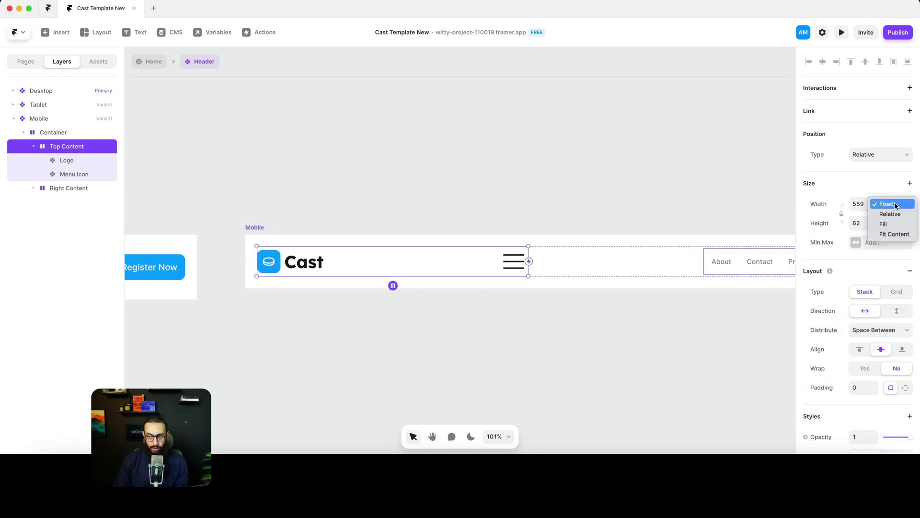
click(893, 224)
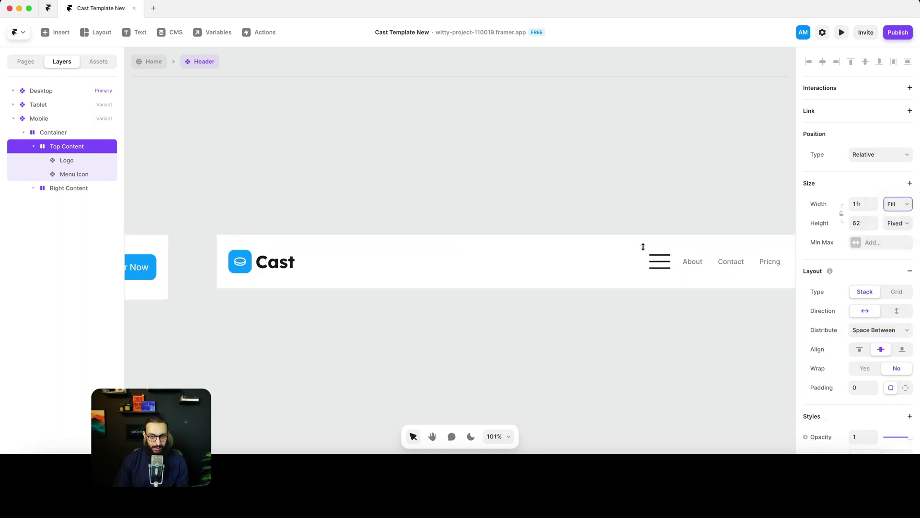
scroll(690, 271, right, 3)
Inspect the Right Content group, keeping its name, and the About nav link
click(711, 275)
scroll(704, 272, right, 3)
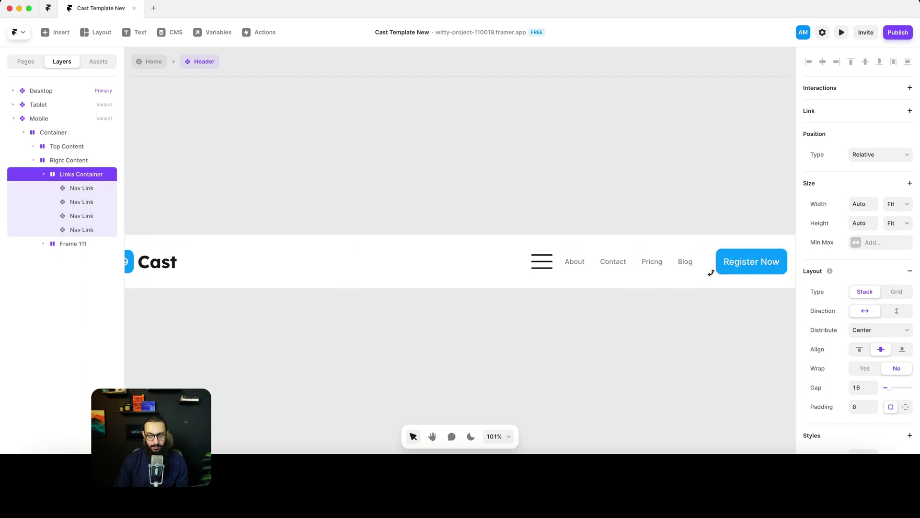
click(674, 269)
key(super+r)
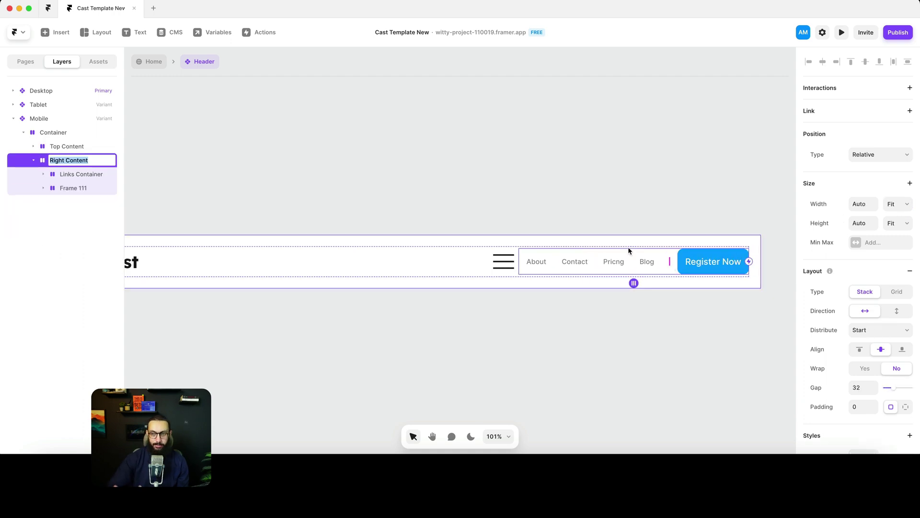
key(Escape)
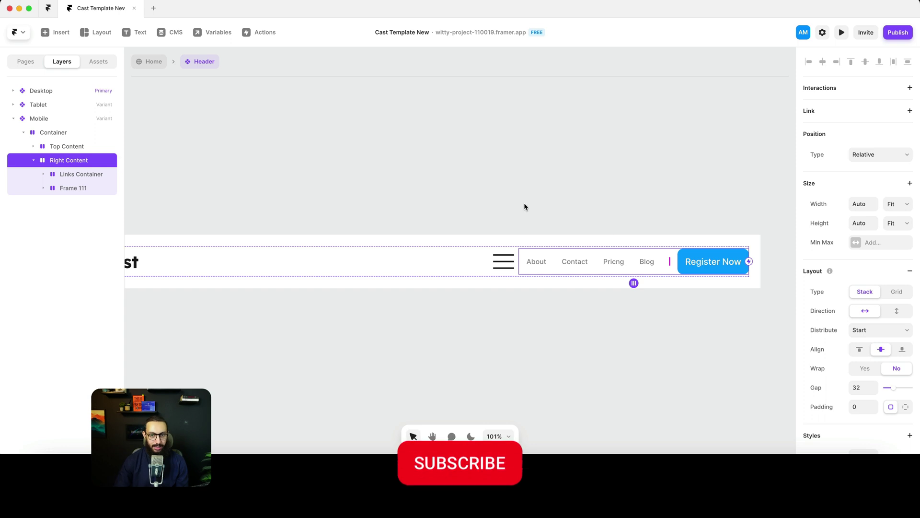
scroll(524, 206, down, 2)
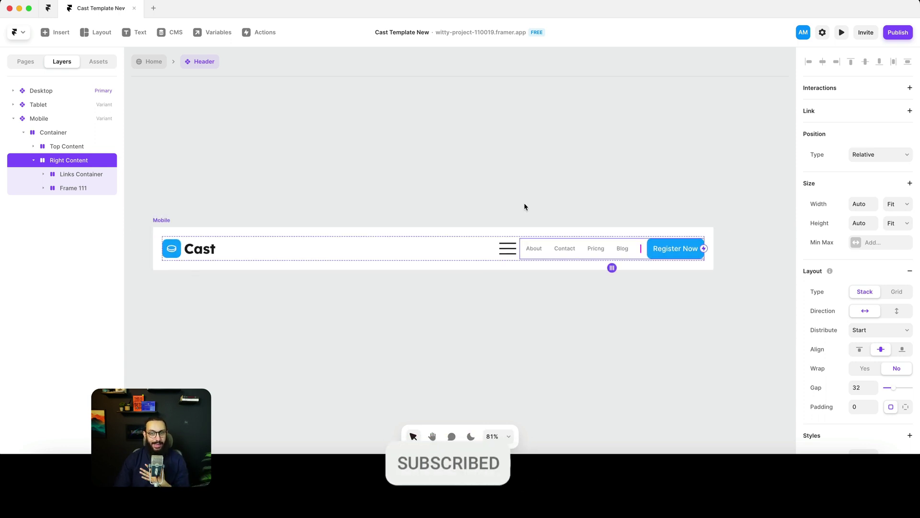
click(534, 252)
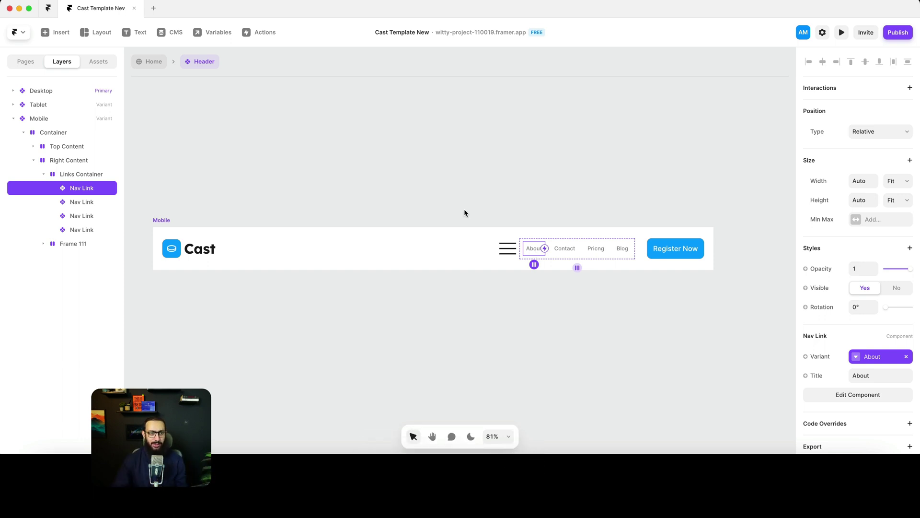
click(142, 65)
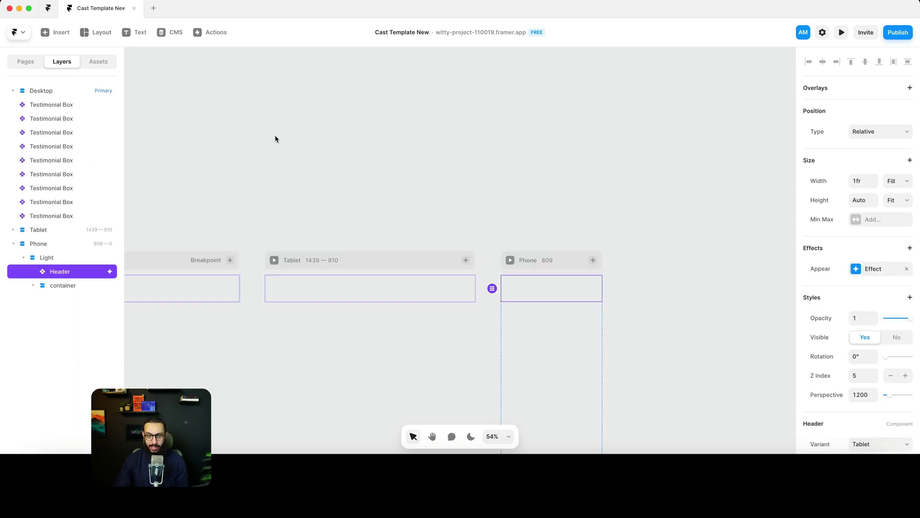
click(389, 286)
scroll(326, 341, up, 5)
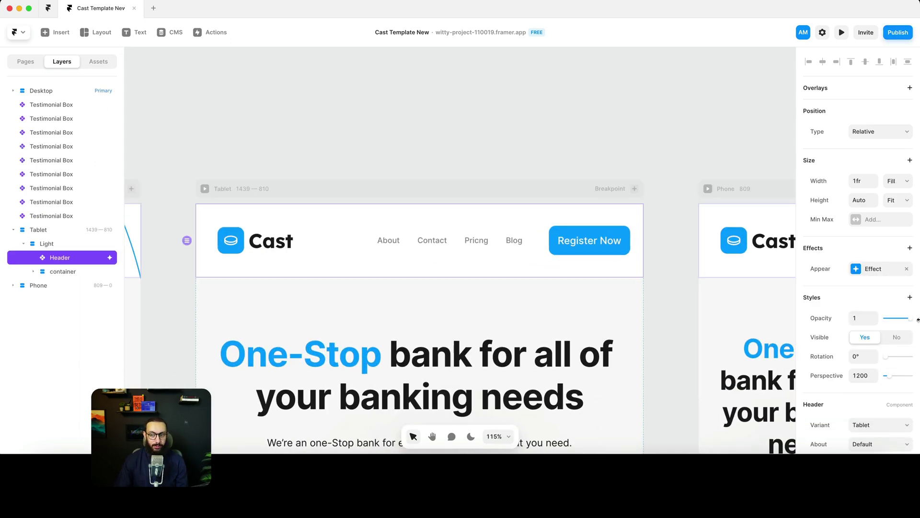
scroll(850, 315, down, 5)
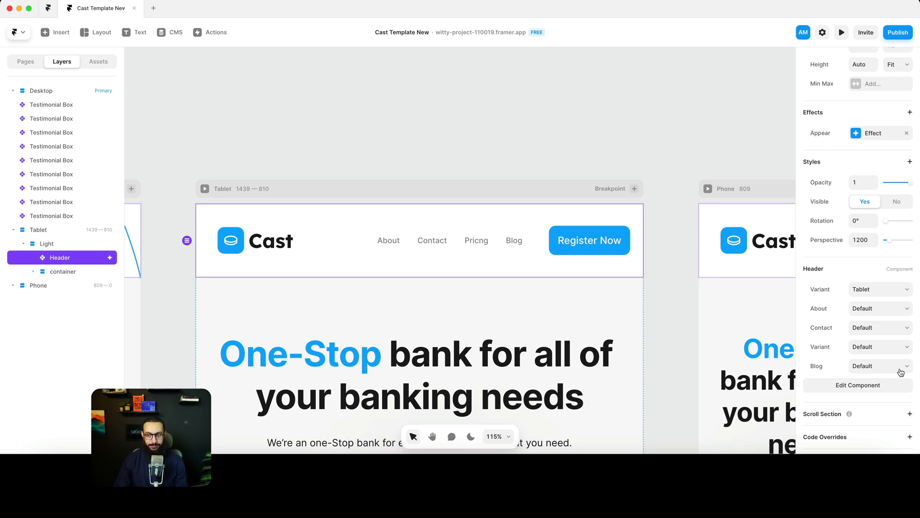
click(874, 348)
click(877, 335)
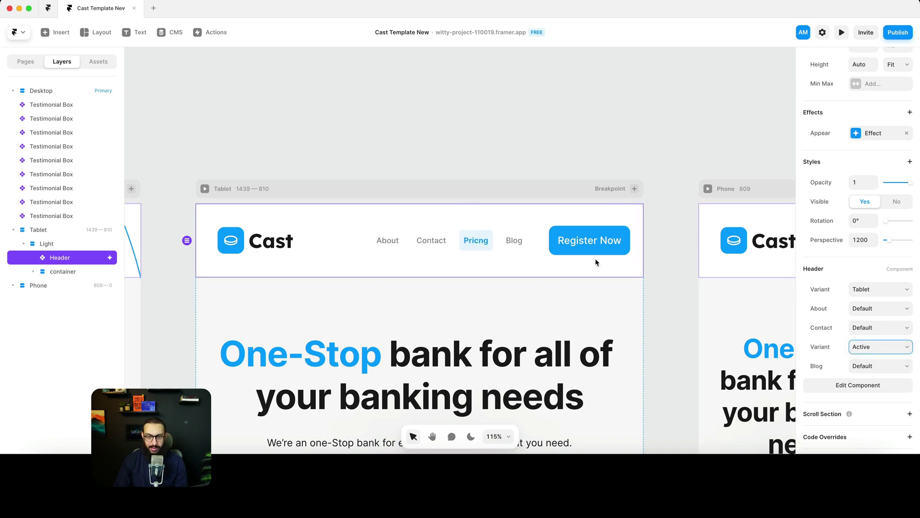
key(super+z)
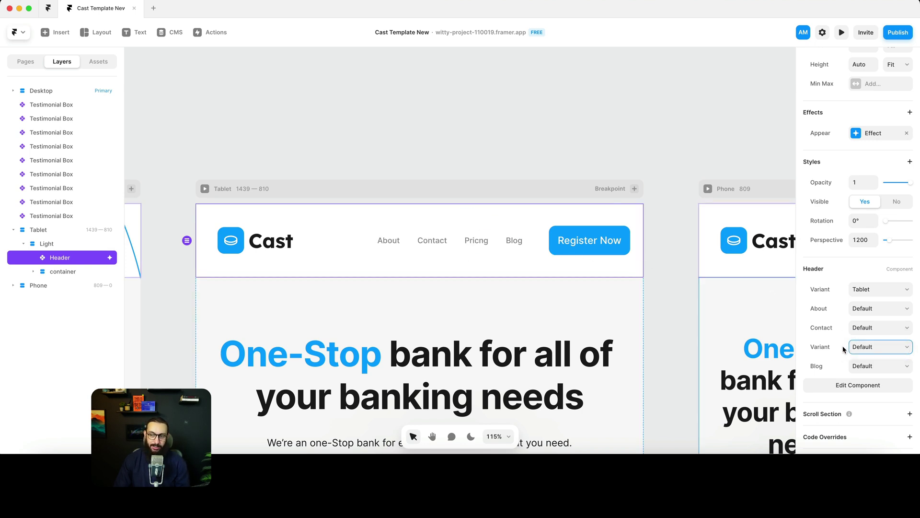
Add an 'About' text layer to the Desktop header's nav links row
double_click(510, 248)
click(569, 267)
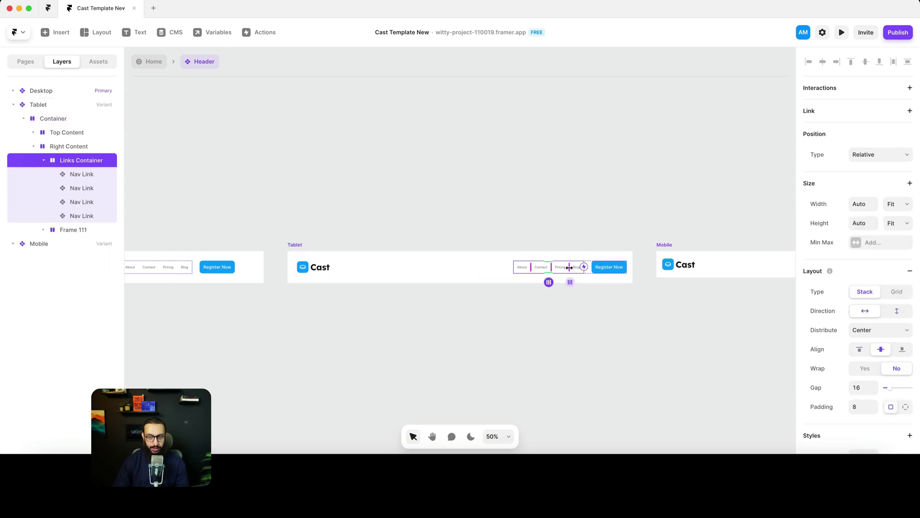
scroll(577, 271, right, 5)
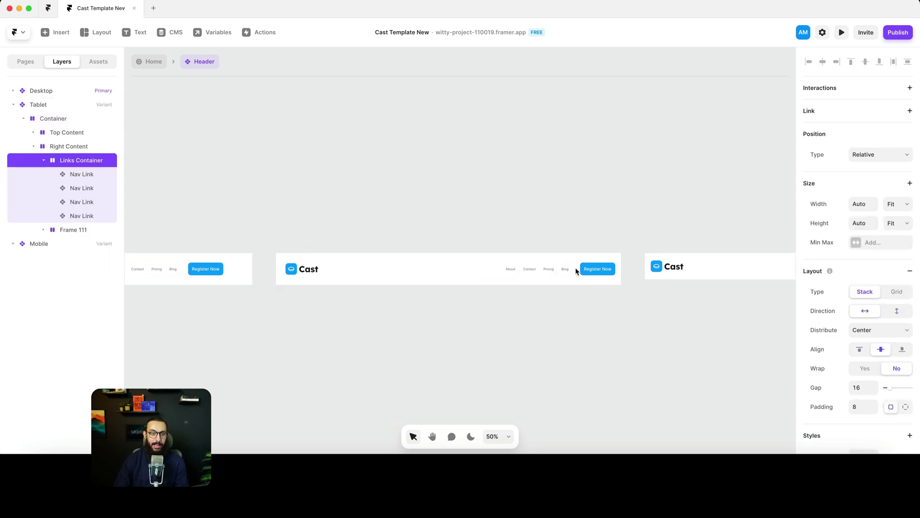
scroll(374, 277, left, 2)
scroll(374, 277, up, 3)
key(shift+2)
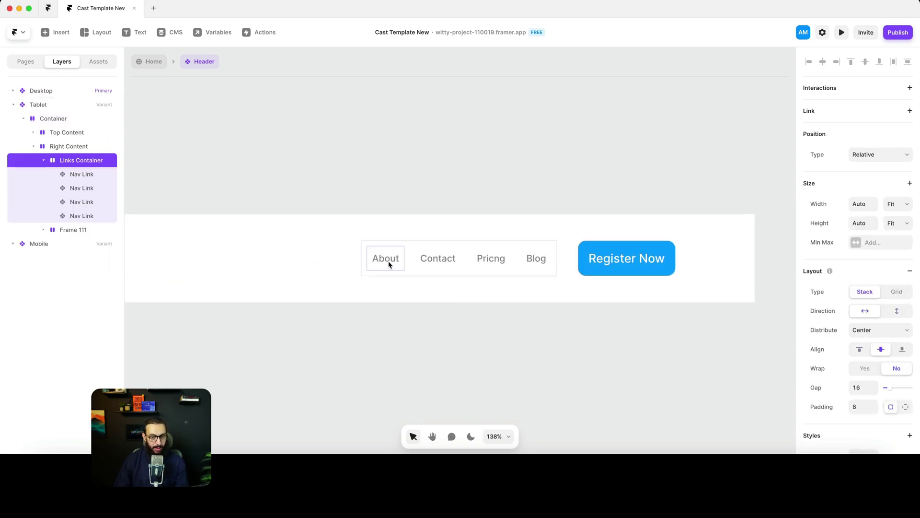
click(385, 267)
key(t)
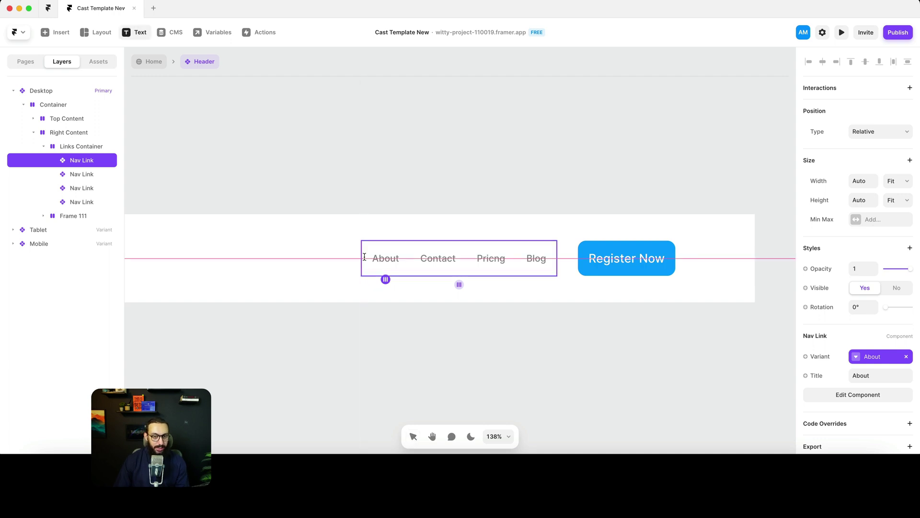
click(404, 255)
text(About)
key(Escape)
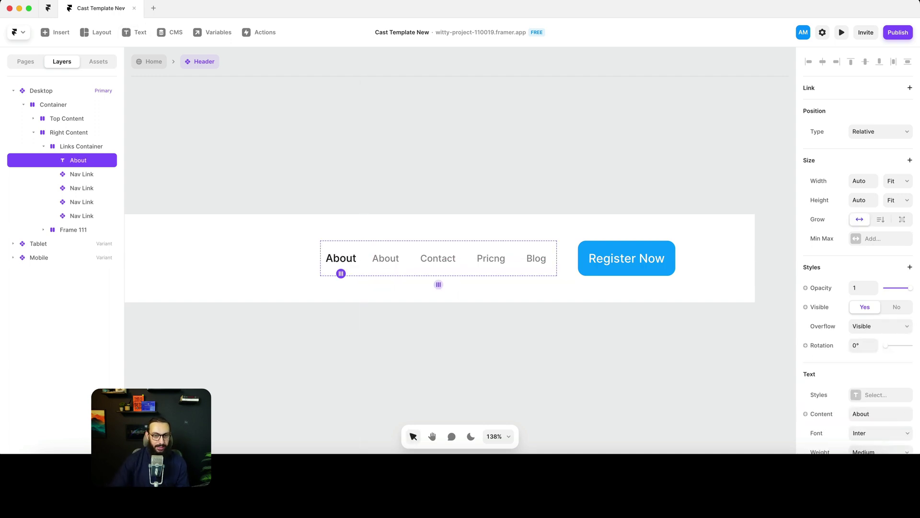
Duplicate the About text several times and rename one copy to 'Pricing'
key(super+d)
key(super+d)
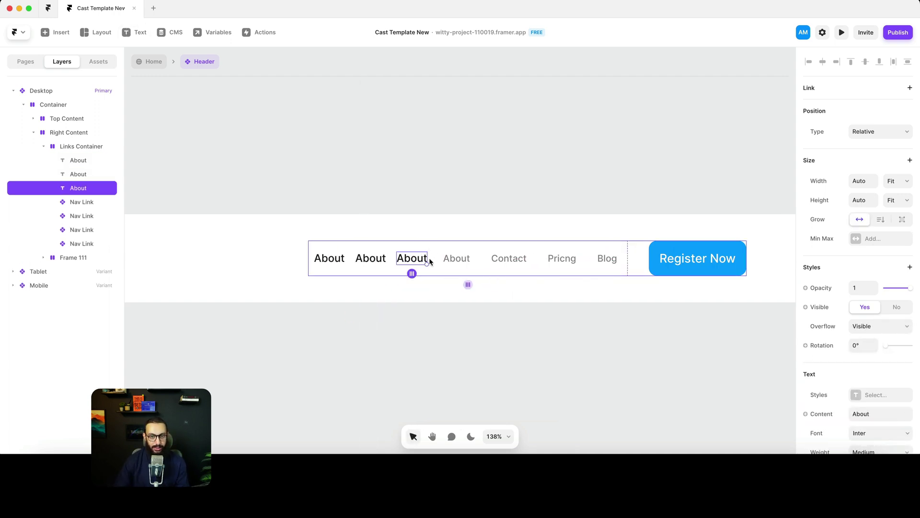
key(super+d)
double_click(330, 257)
text(Pricing)
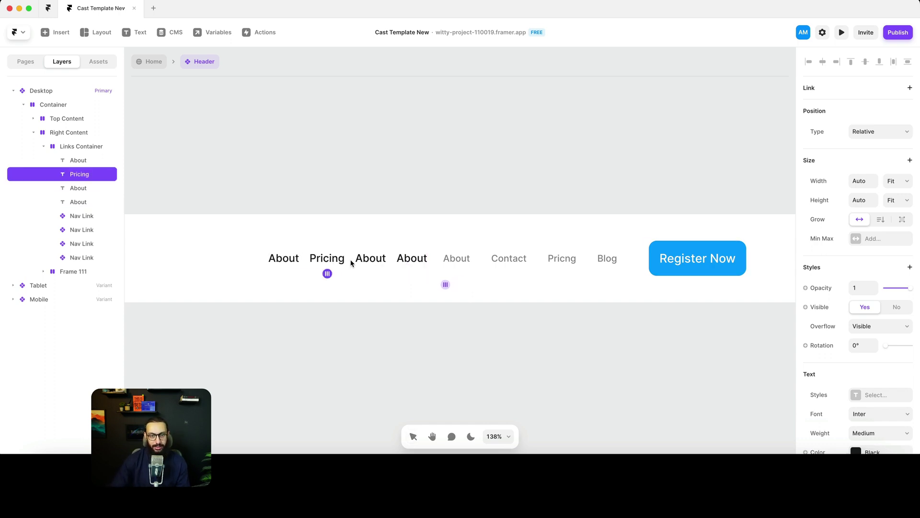
key(Escape)
click(364, 260)
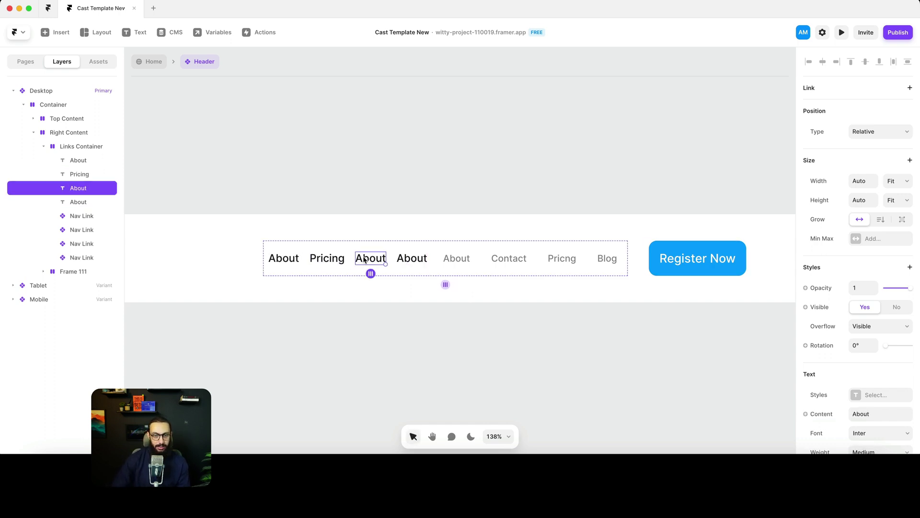
key(p)
key(Escape)
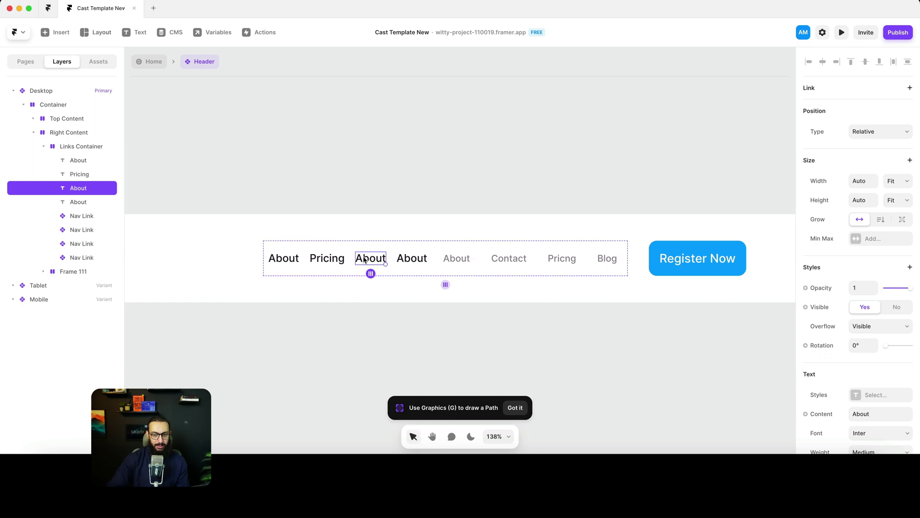
Rename the other copies to 'Contact' and 'Blog', placing Contact before Pricing
click(367, 233)
double_click(370, 258)
text(Contact)
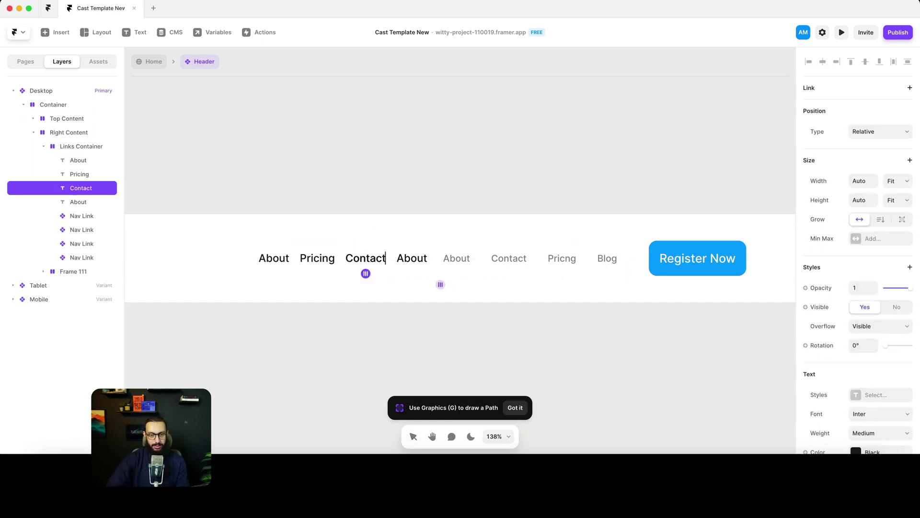
key(Escape)
key(Left)
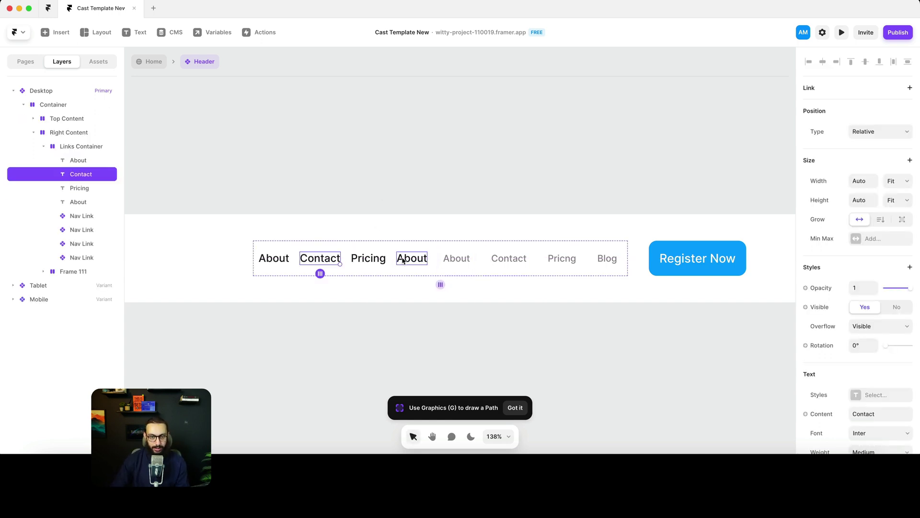
double_click(401, 258)
text(Blog)
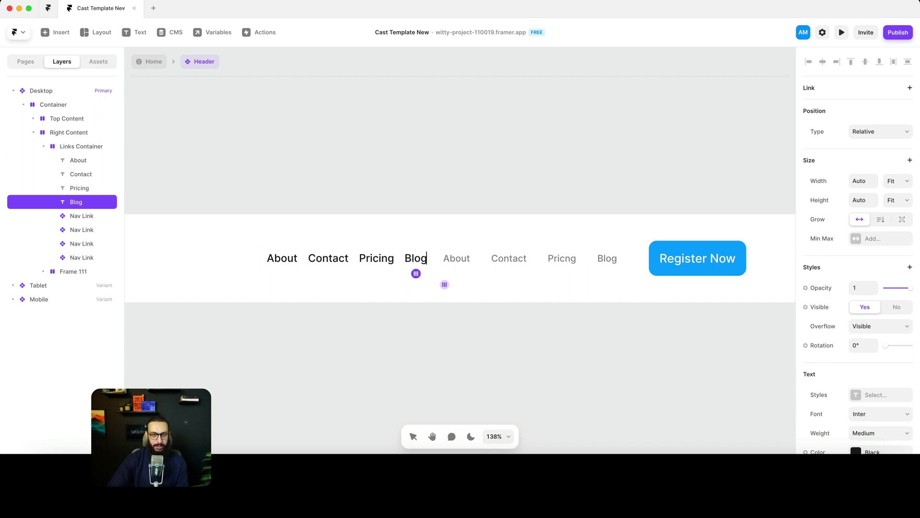
key(Escape)
Delete the four old Nav Link components from the header
click(444, 254)
shift+click(530, 255)
shift+click(566, 255)
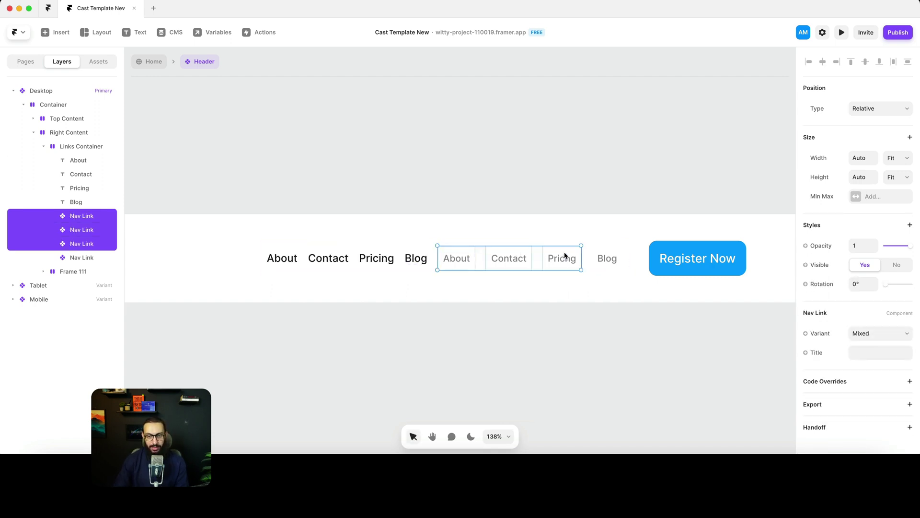
shift+click(599, 254)
key(Delete)
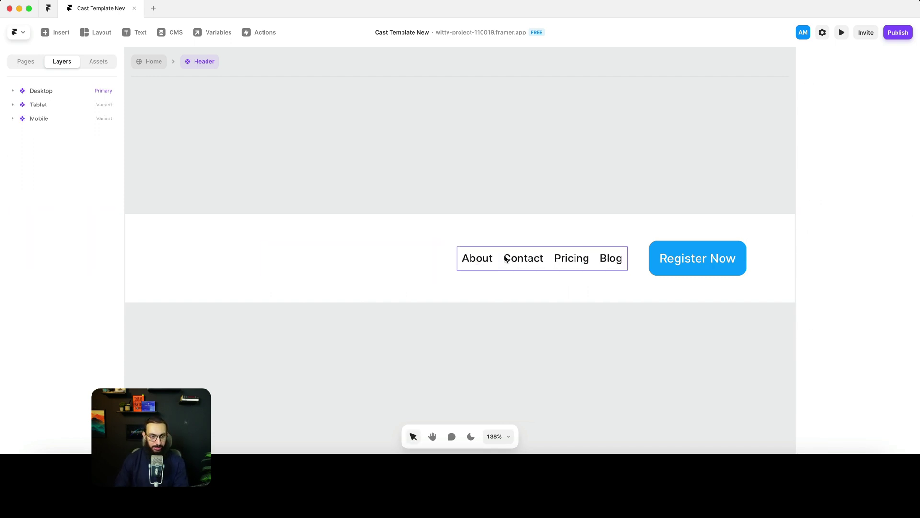
click(482, 261)
click(571, 259)
Add a link to the About text and start editing its Link style
click(910, 88)
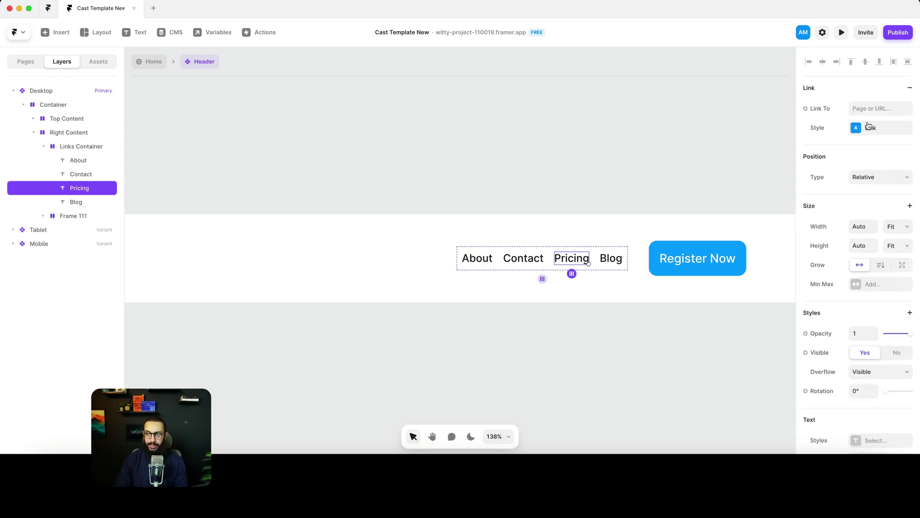
click(868, 127)
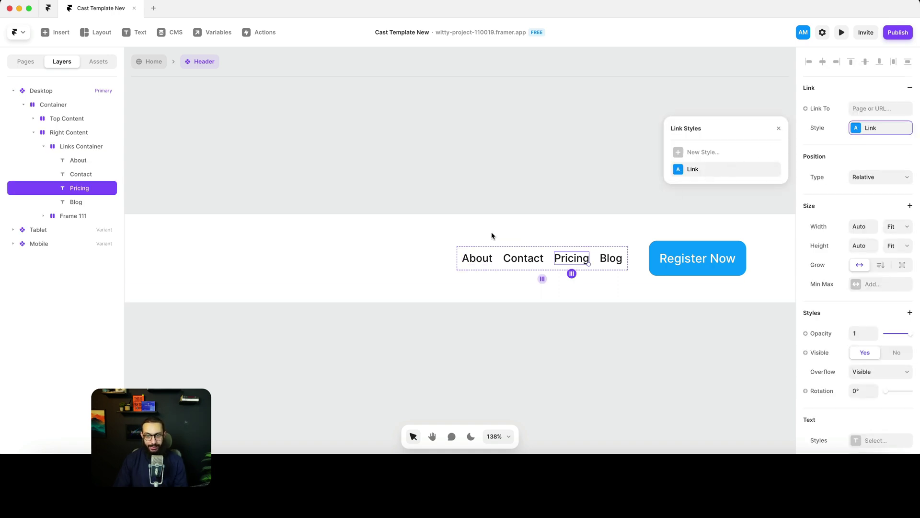
click(478, 259)
click(909, 89)
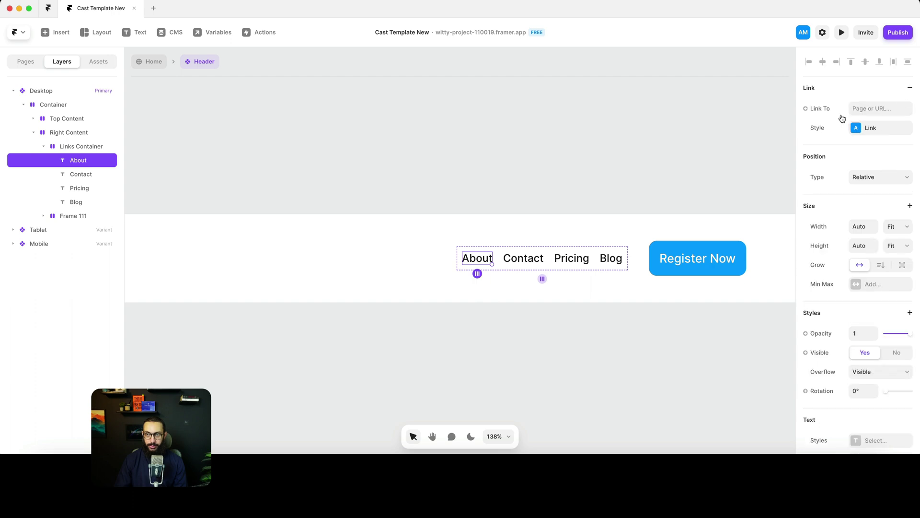
click(870, 131)
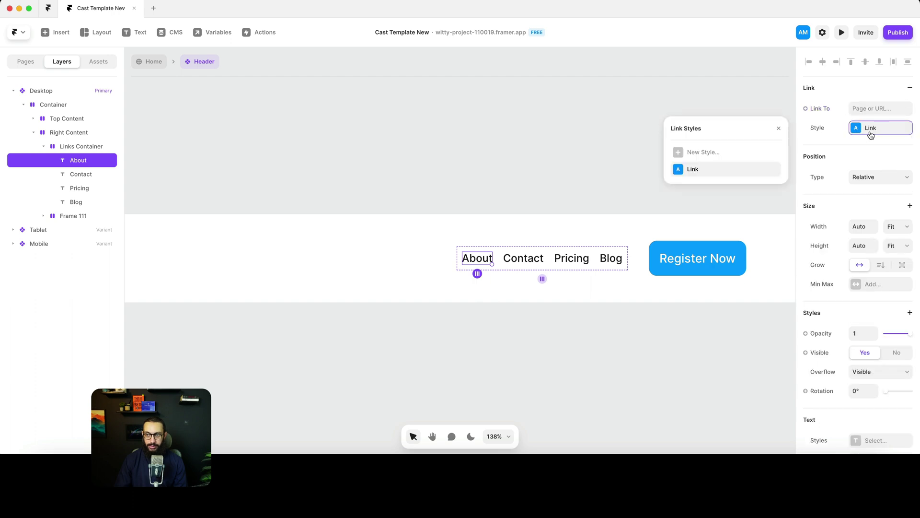
click(772, 170)
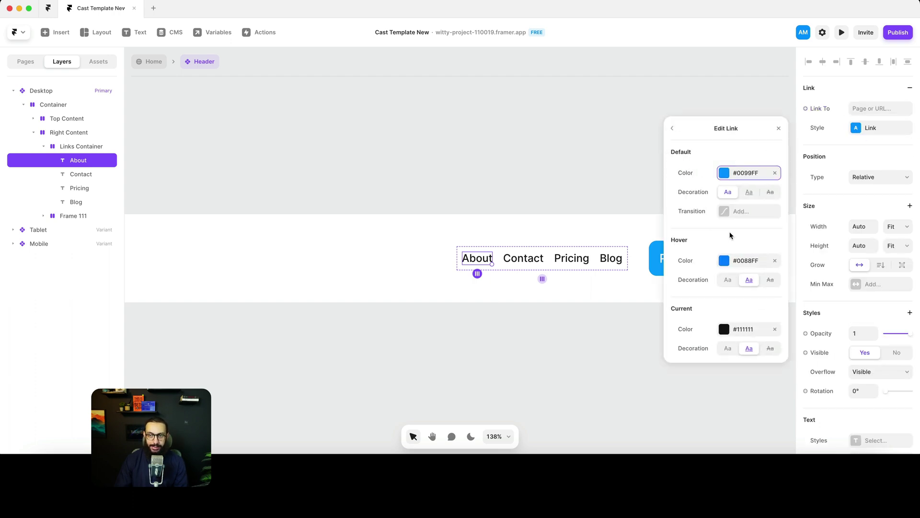
Try several default link colours, settling on Black, with Gray for hover
click(745, 178)
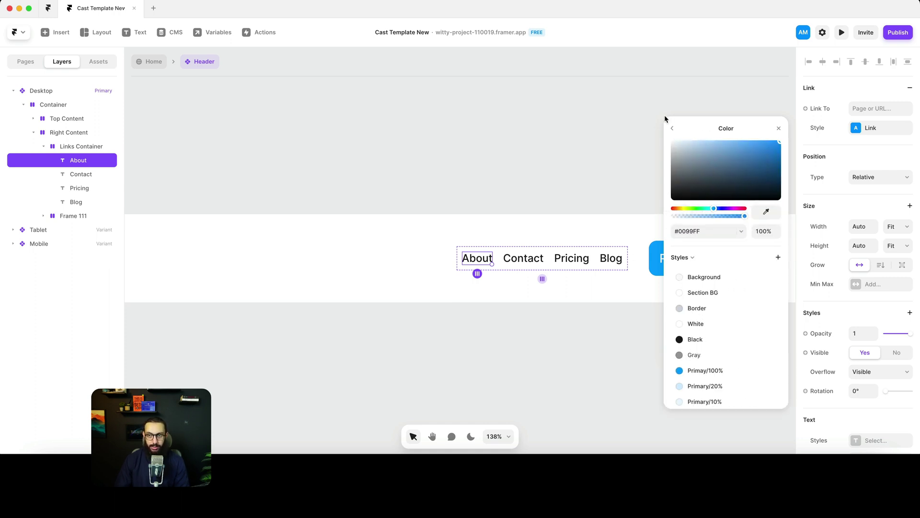
click(673, 129)
click(764, 173)
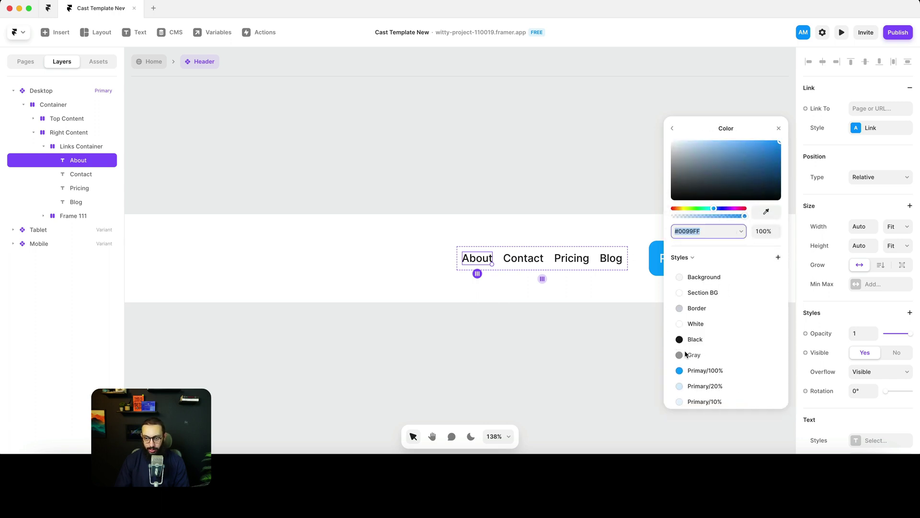
click(699, 340)
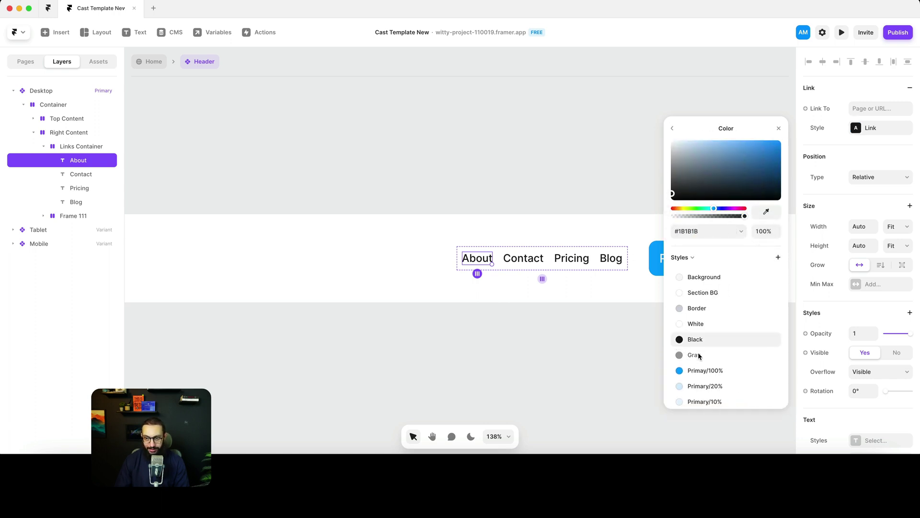
click(700, 370)
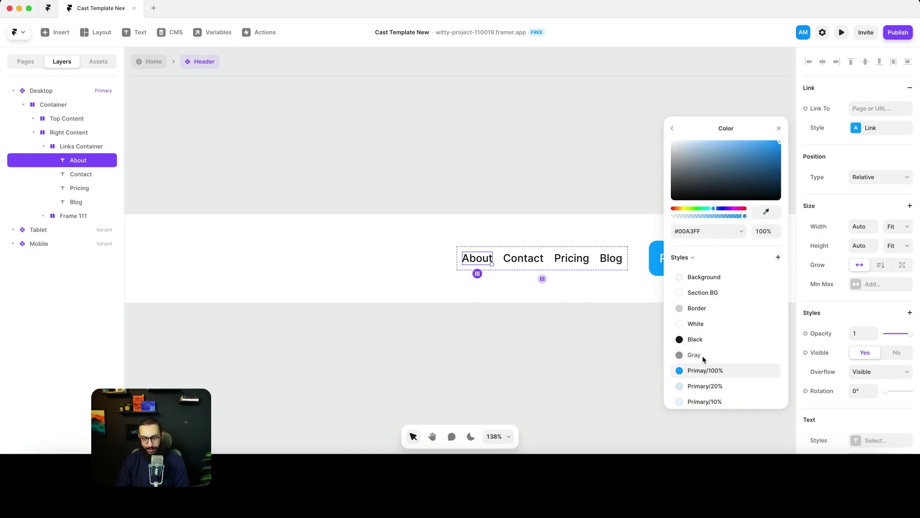
click(715, 307)
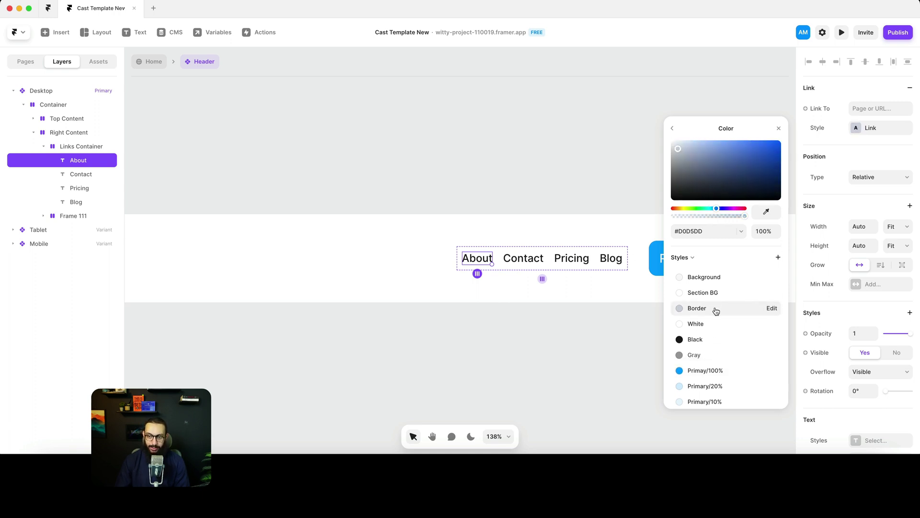
click(695, 341)
click(671, 127)
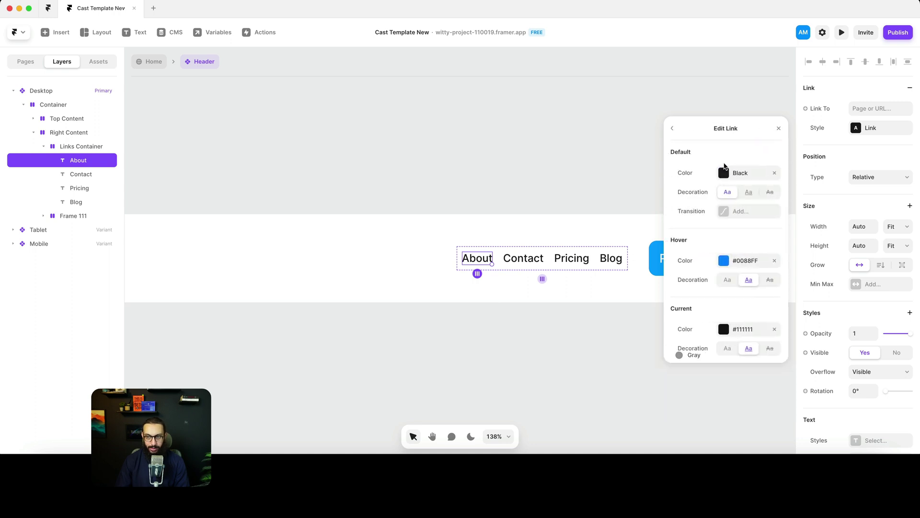
click(741, 261)
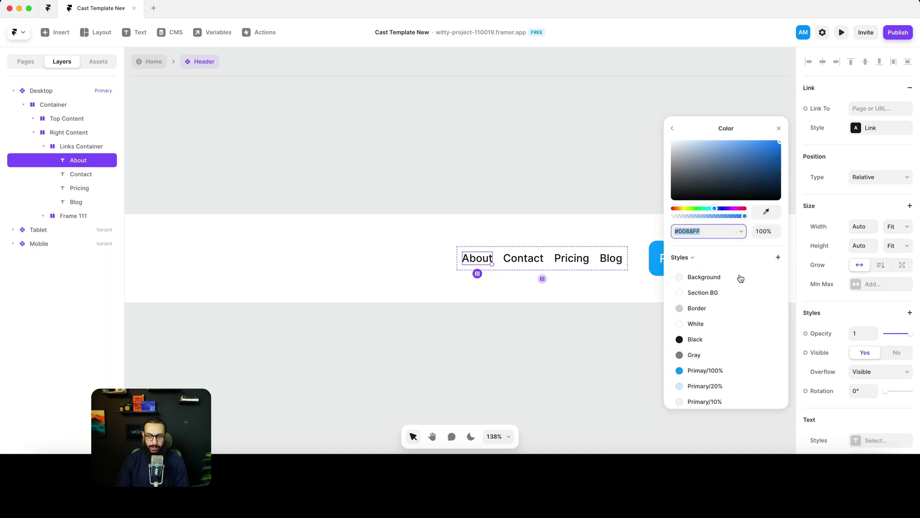
click(692, 354)
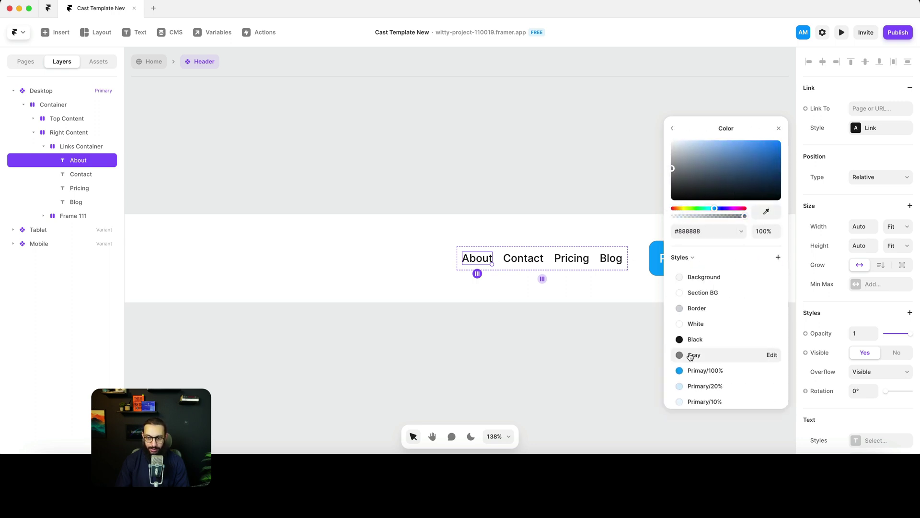
click(675, 130)
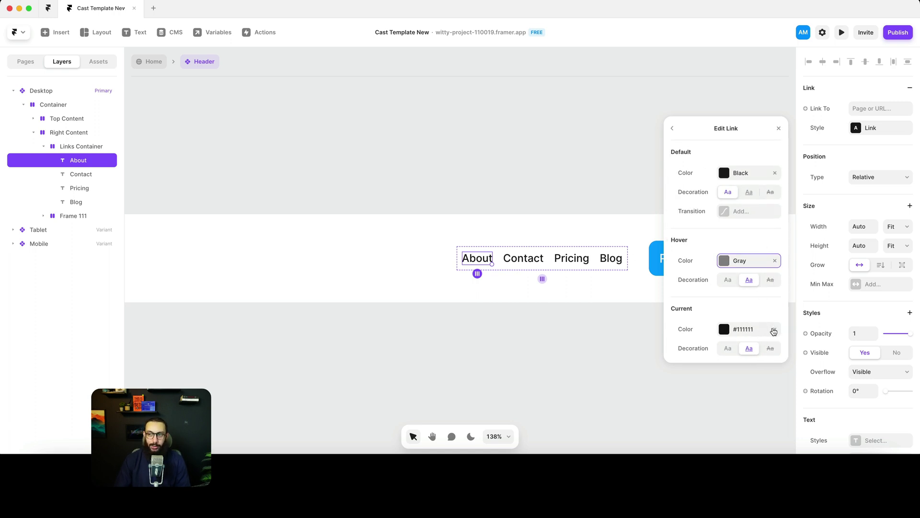
Swap the Link style to Gray default and Black hover, leaving current-page colour unchanged
click(735, 174)
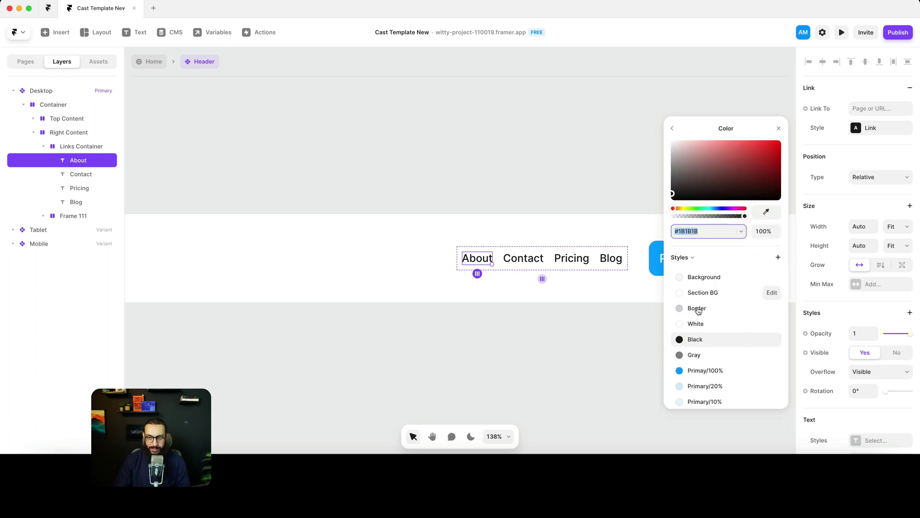
click(695, 356)
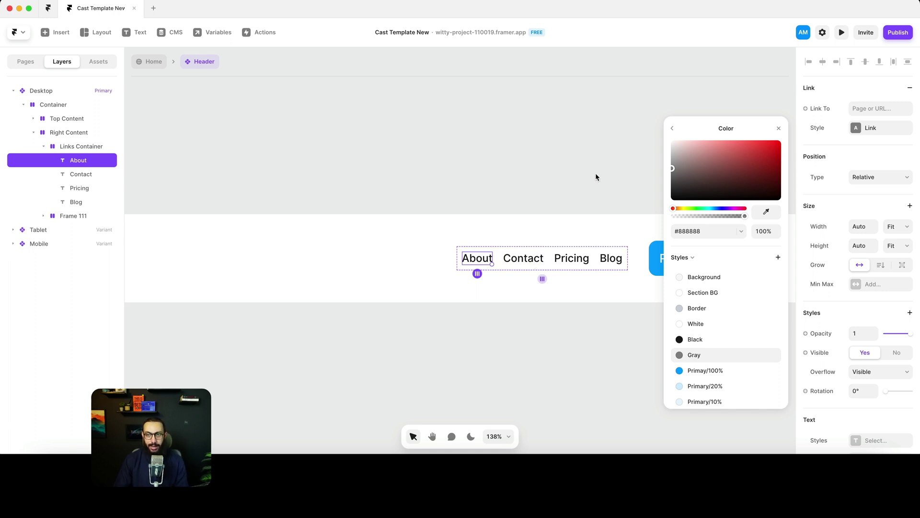
click(673, 133)
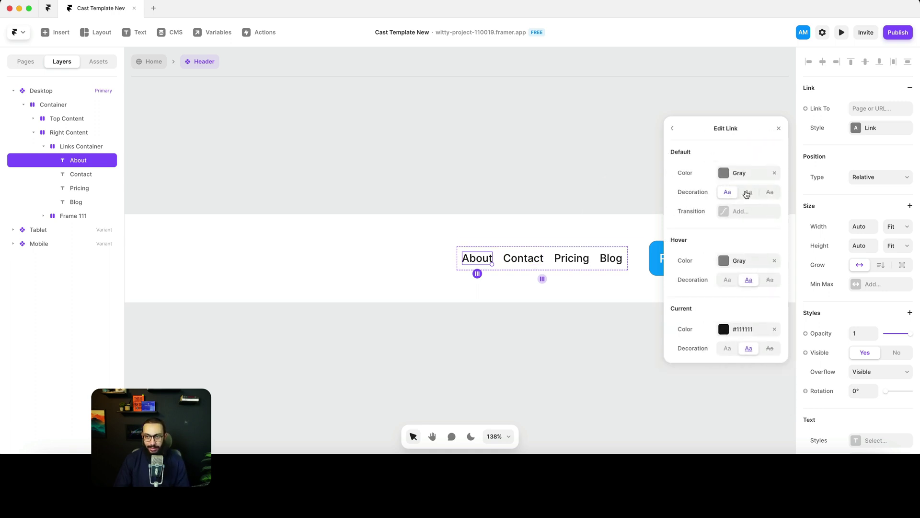
click(751, 263)
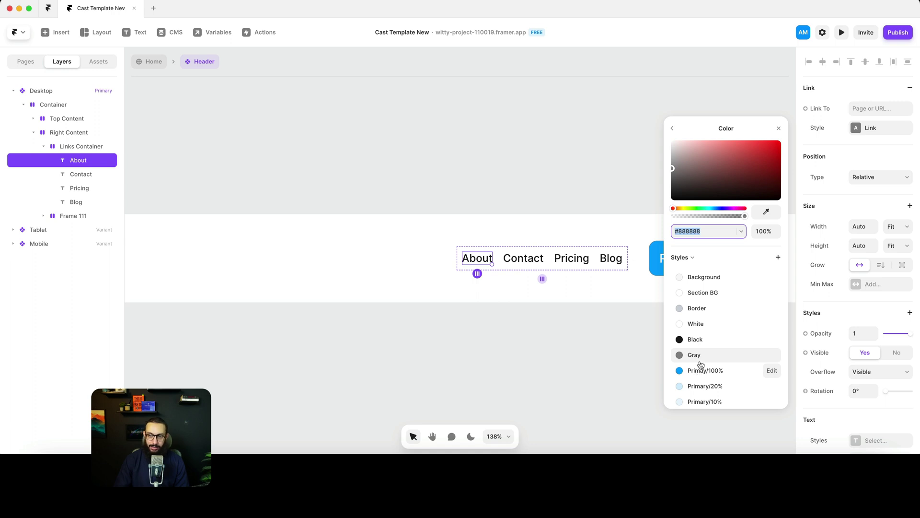
click(695, 339)
click(672, 128)
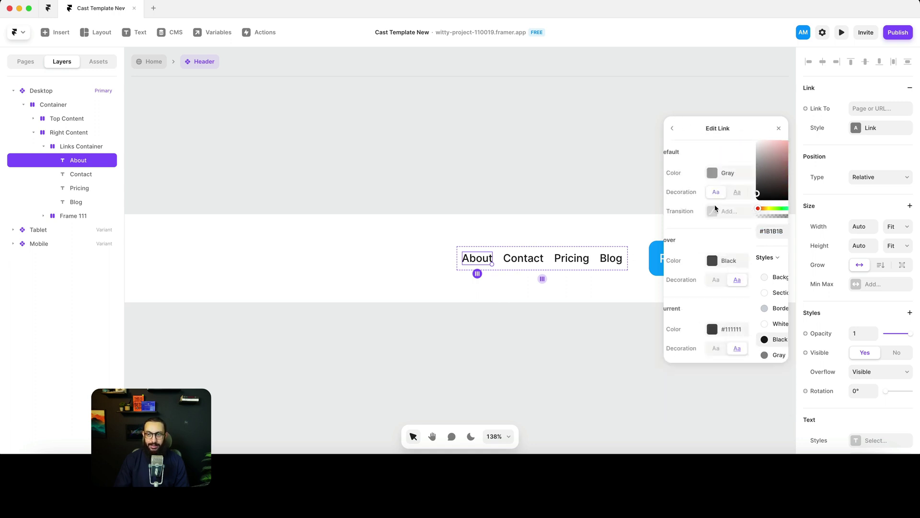
click(731, 329)
Add a link with the Link style to the Contact nav text
click(583, 178)
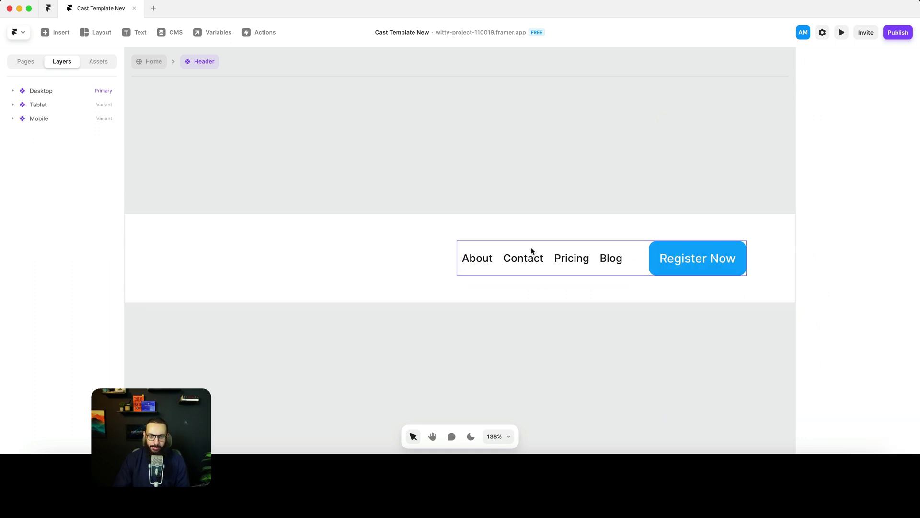
click(527, 257)
shift+click(571, 258)
shift+click(609, 260)
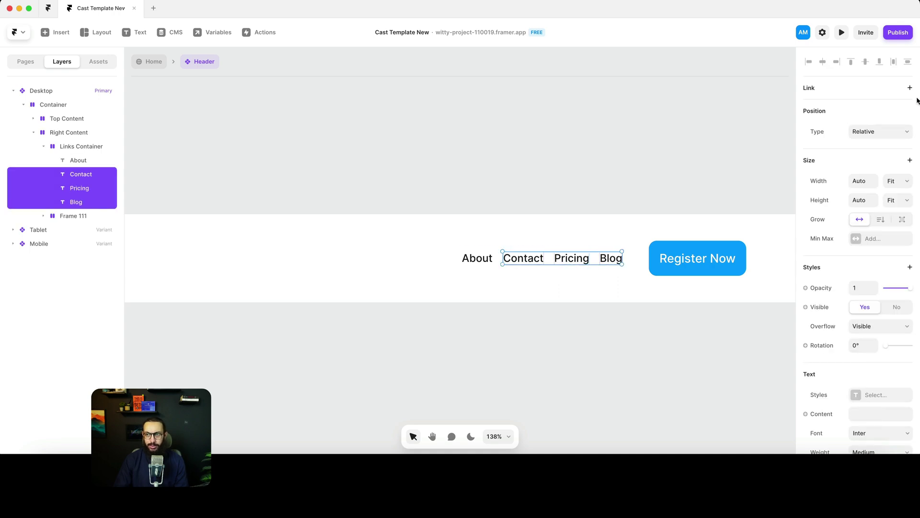
click(910, 88)
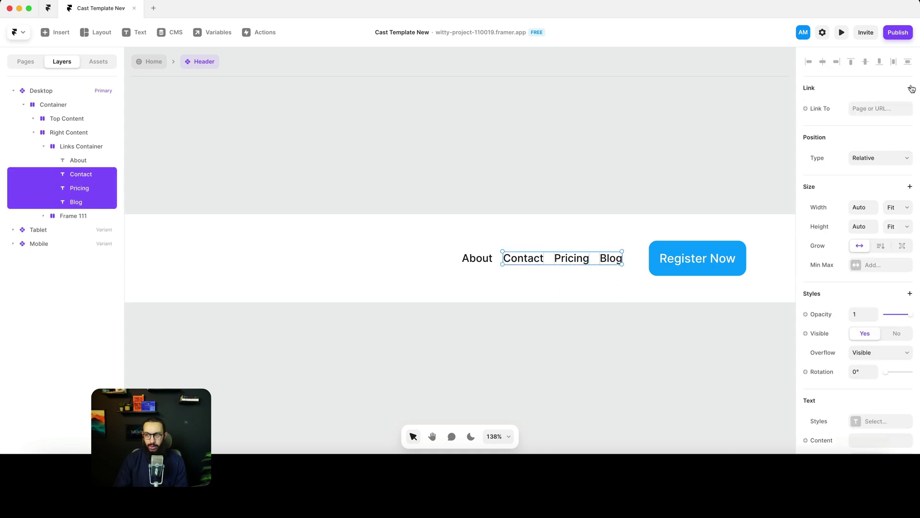
click(531, 261)
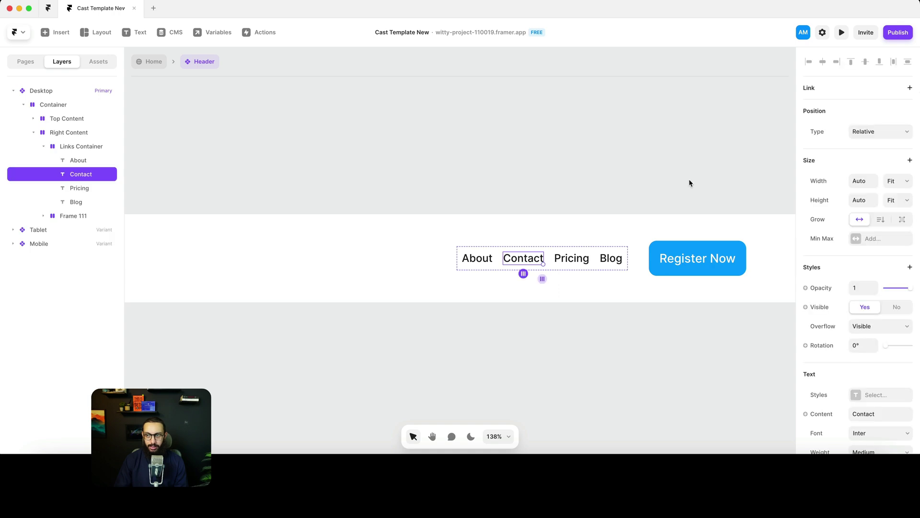
click(910, 88)
click(869, 129)
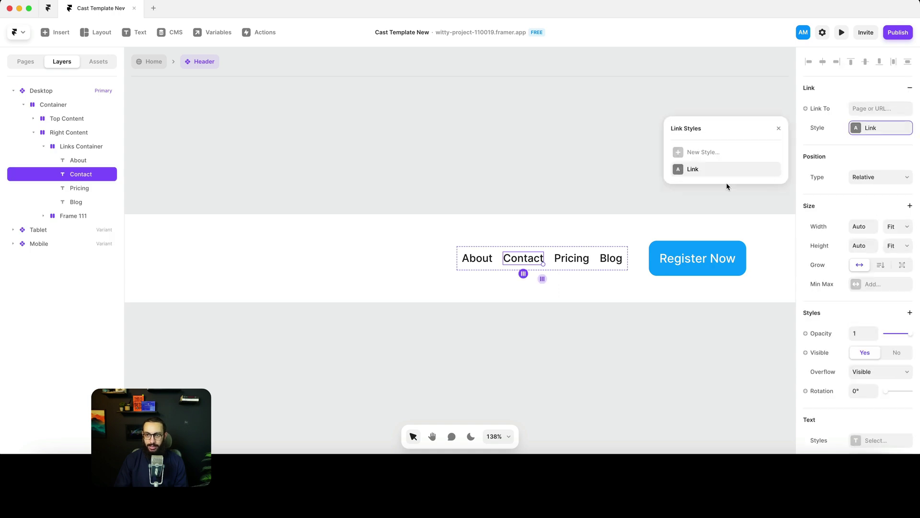
Add links to the Pricing and Blog texts, then return to the Home page
click(569, 259)
click(911, 88)
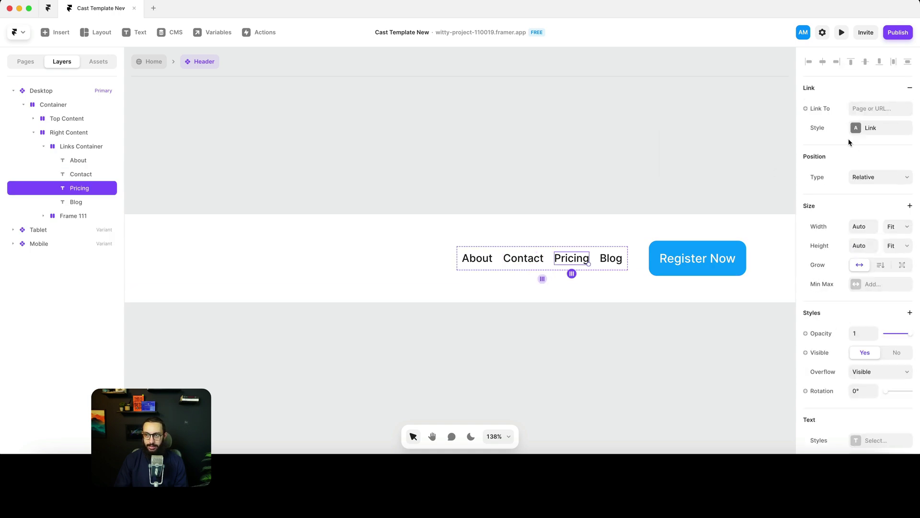
click(613, 262)
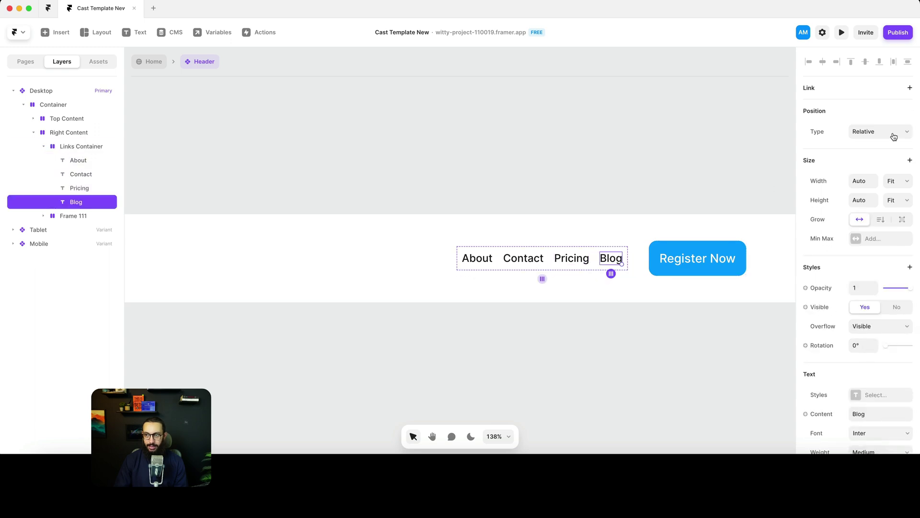
click(910, 88)
click(481, 129)
click(154, 62)
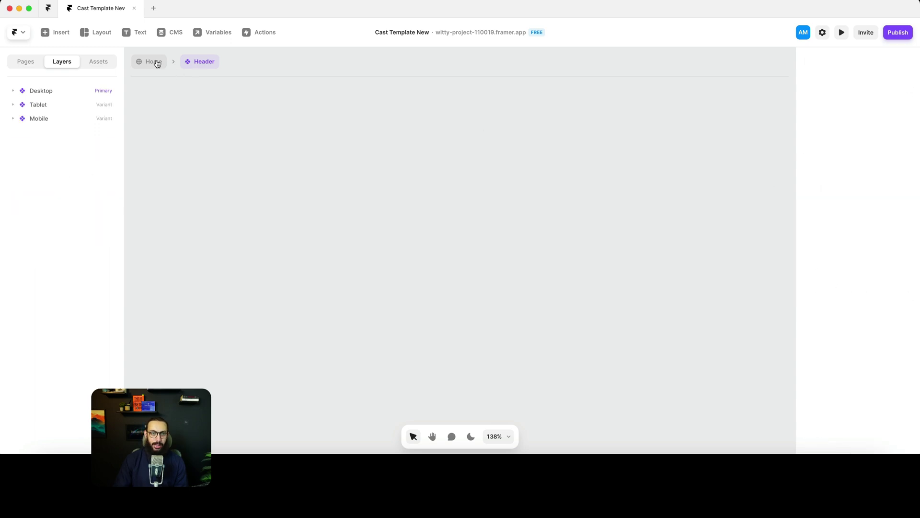
Preview the Home page widened to 1716 px to check the header links
key(super+p)
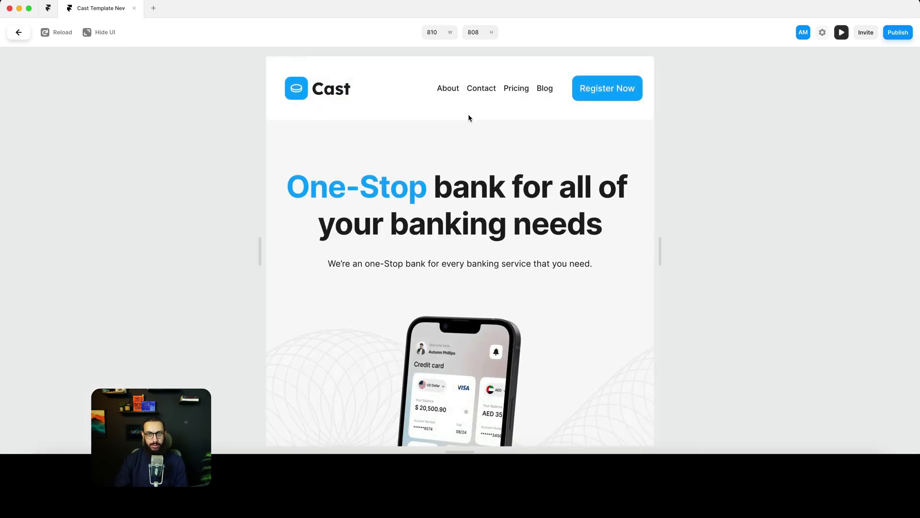
drag(257, 240, 41, 243)
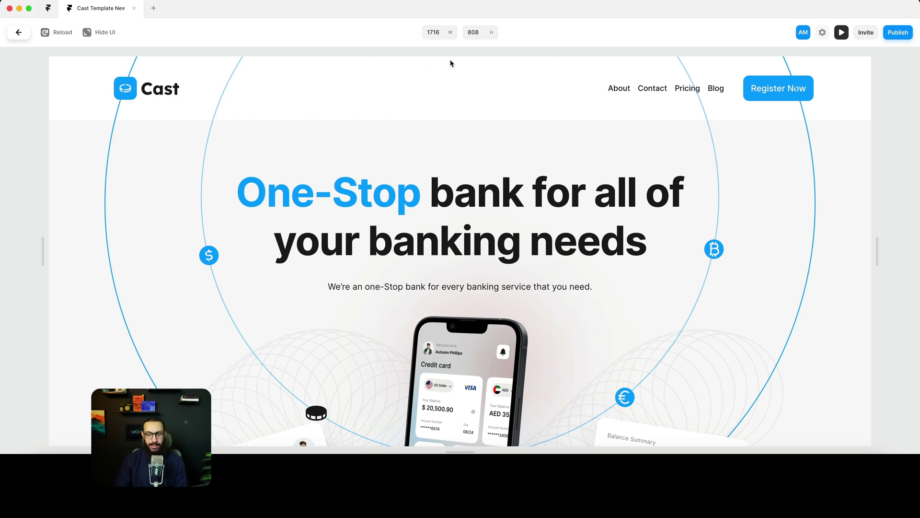
scroll(451, 60, down, 2)
scroll(450, 59, up, 2)
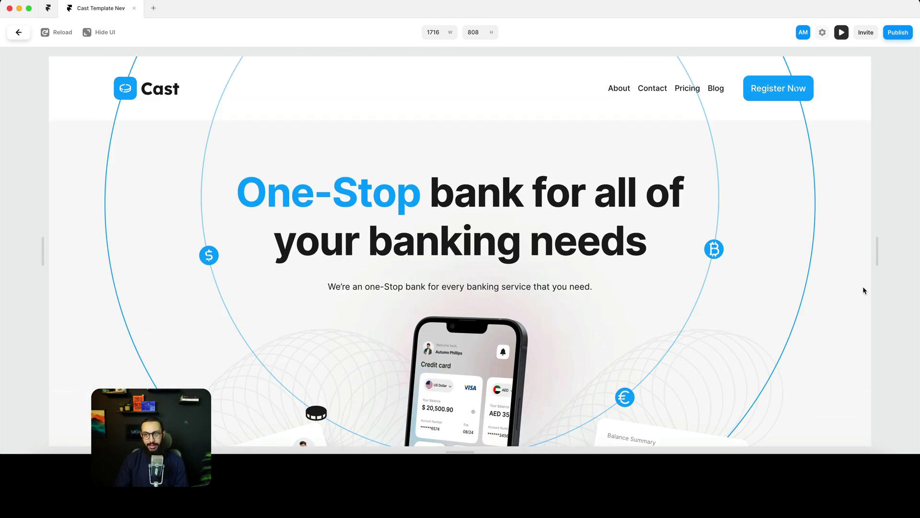
key(Escape)
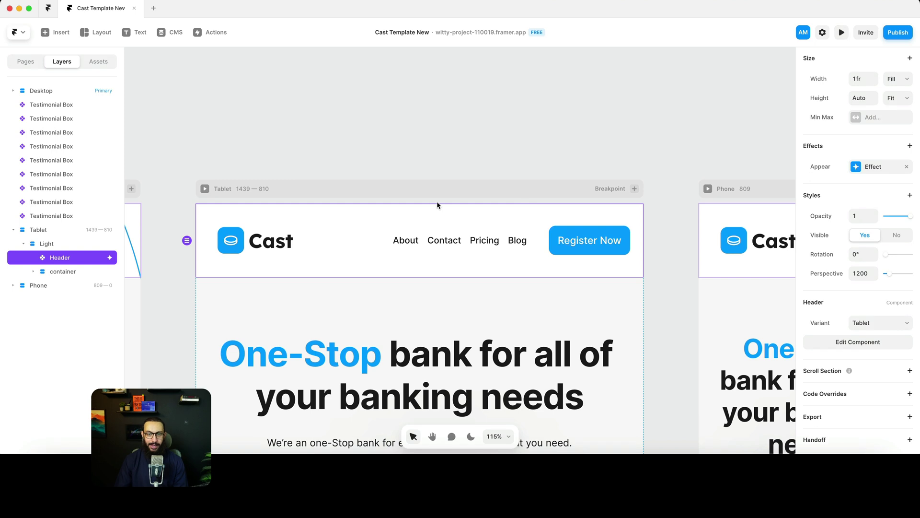
Select the Desktop header's Links Container inside the Header component
double_click(478, 242)
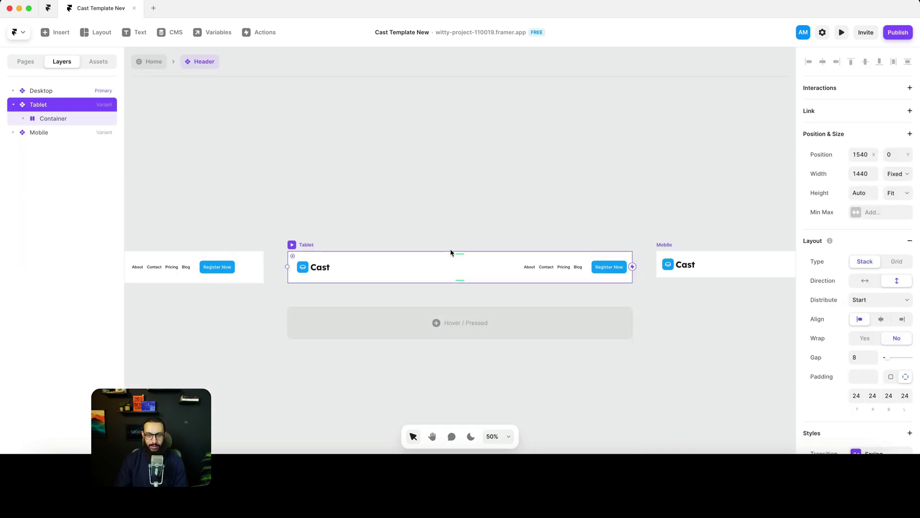
click(556, 267)
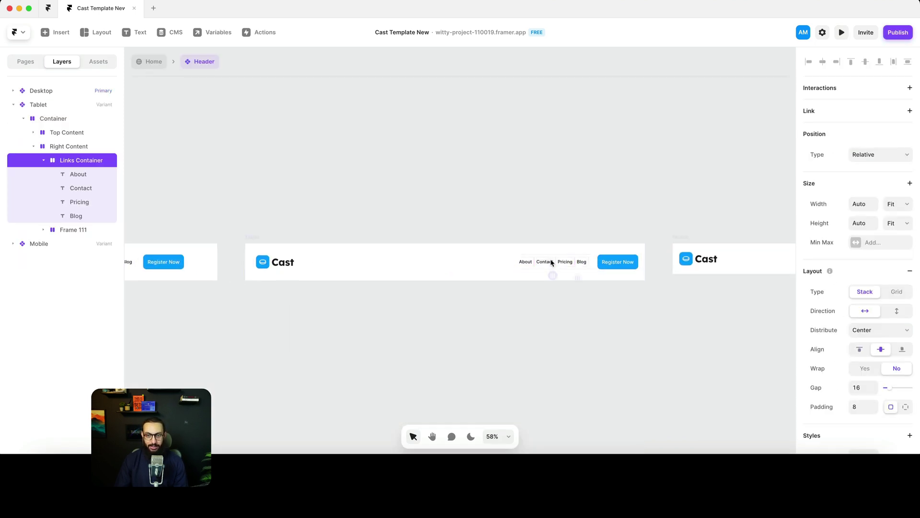
scroll(412, 259, left, 5)
click(263, 261)
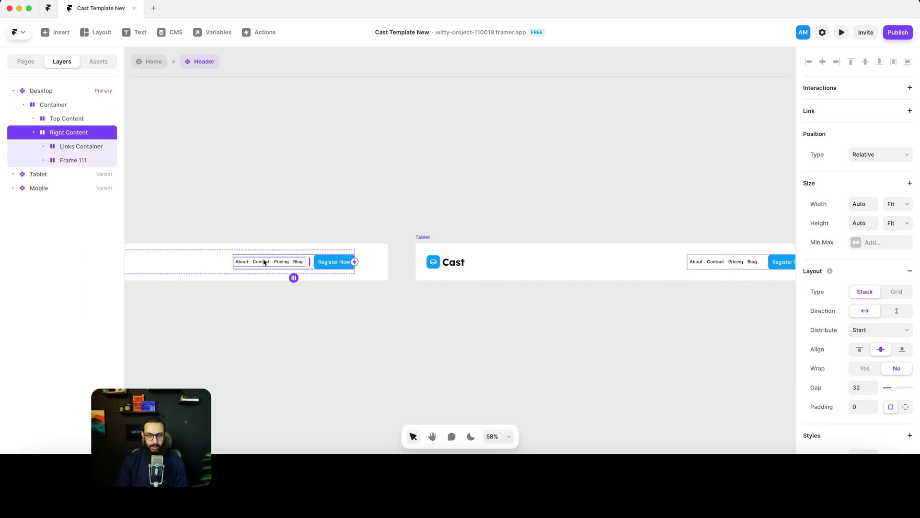
double_click(263, 262)
click(71, 148)
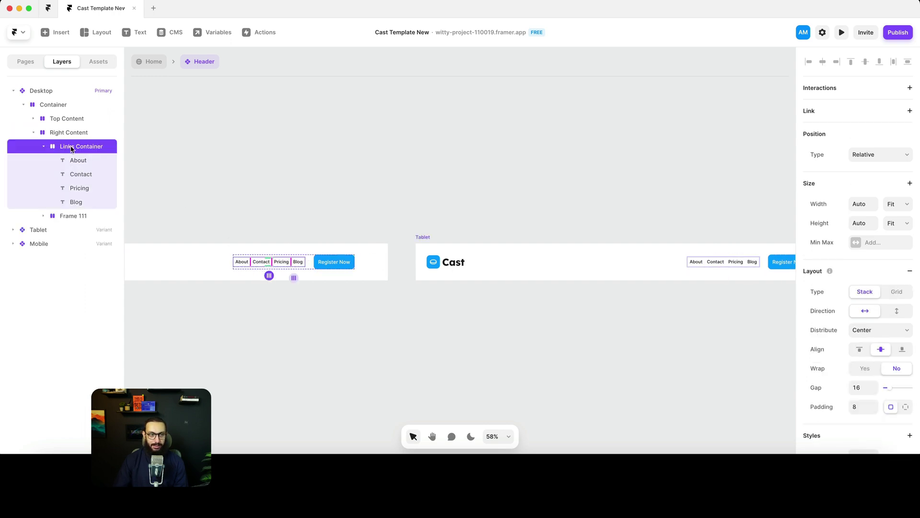
scroll(871, 374, down, 3)
Change the nav links' gap from 16 to 32 and check the Mobile header
click(865, 324)
text(24)
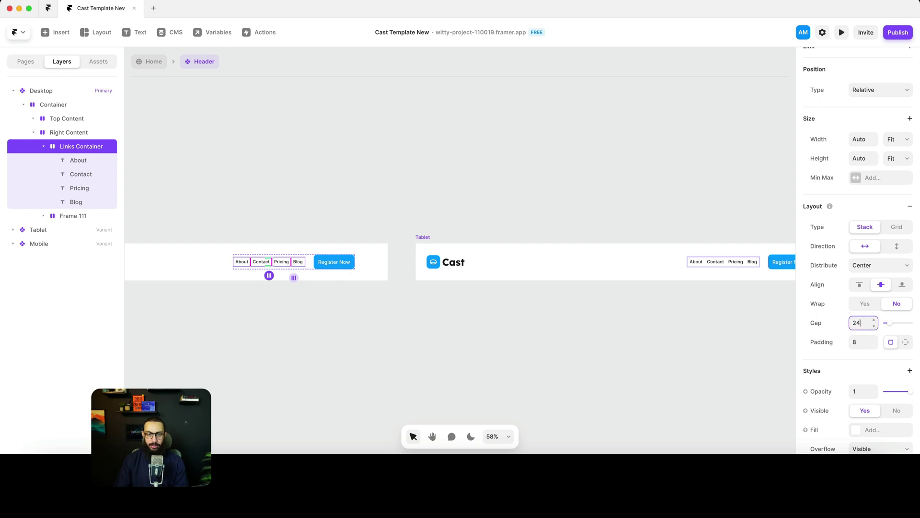
key(Return)
text(32)
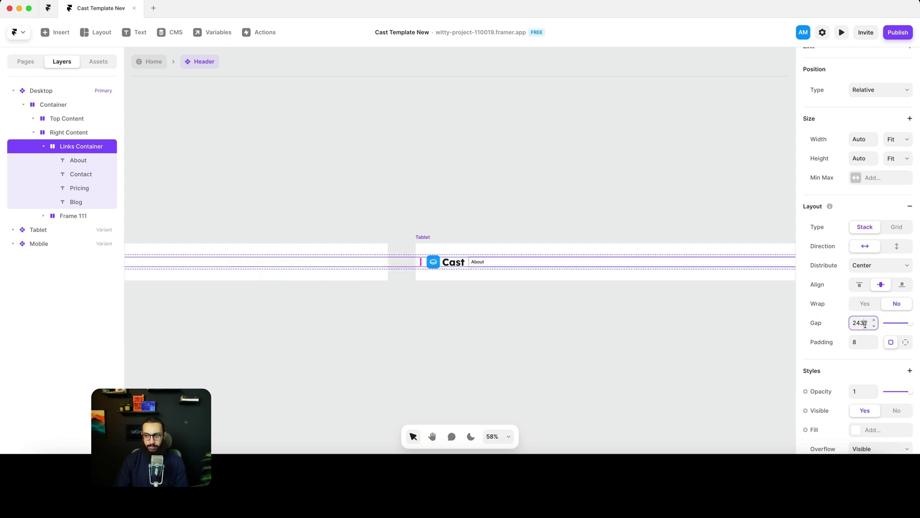
key(ctrl+a)
text(32)
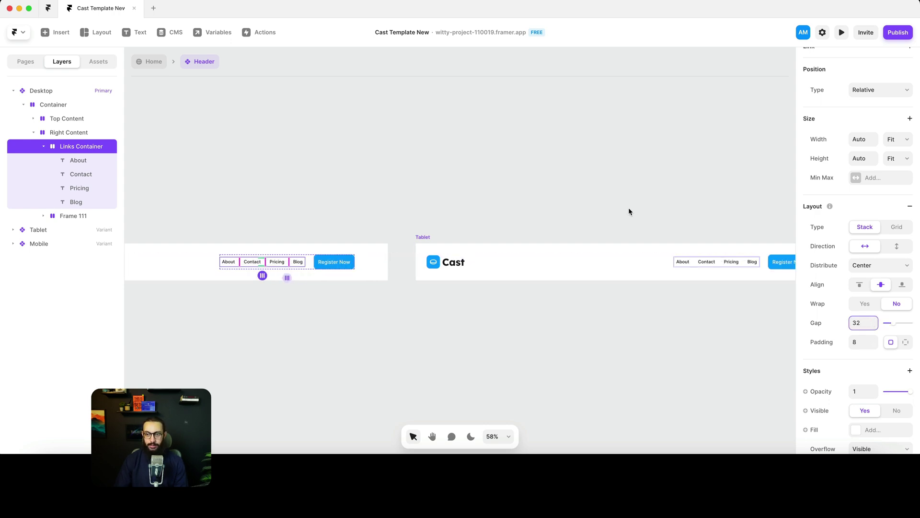
scroll(626, 209, right, 10)
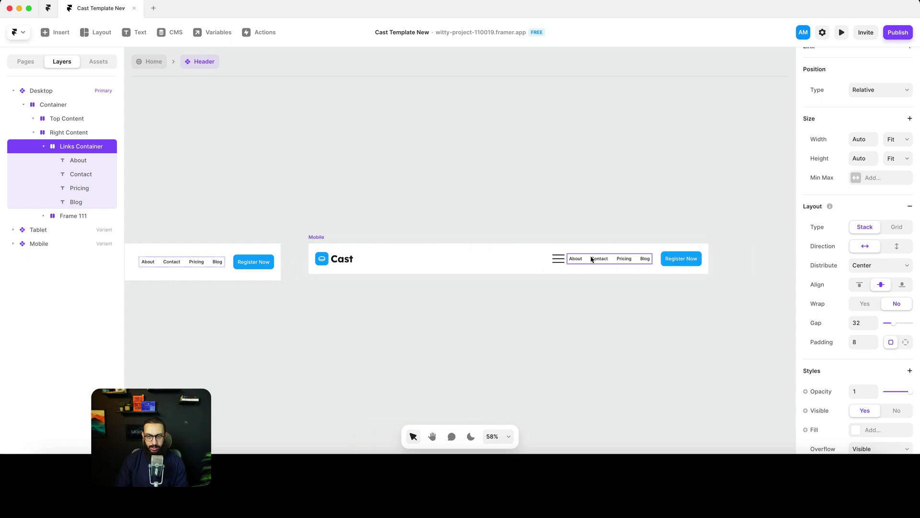
click(592, 259)
scroll(599, 261, up, 5)
Set the Mobile header's main Container direction to vertical
click(719, 248)
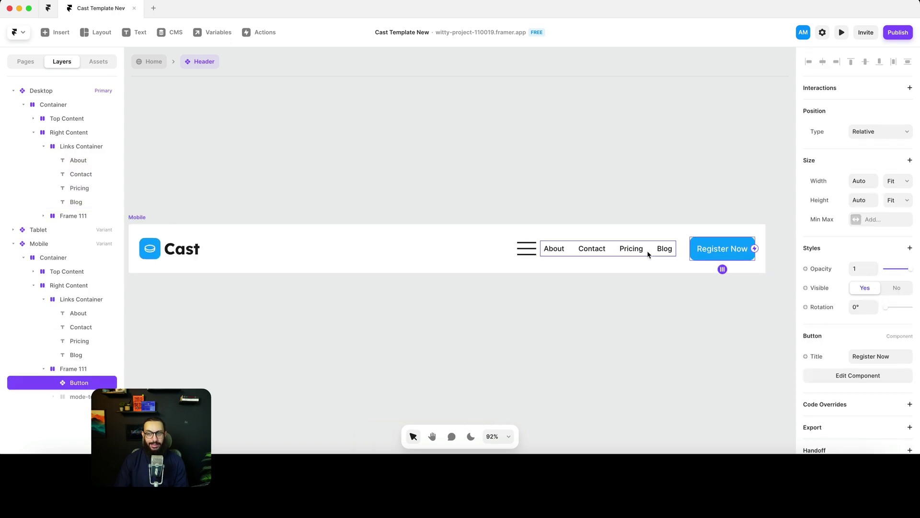
click(645, 258)
click(287, 243)
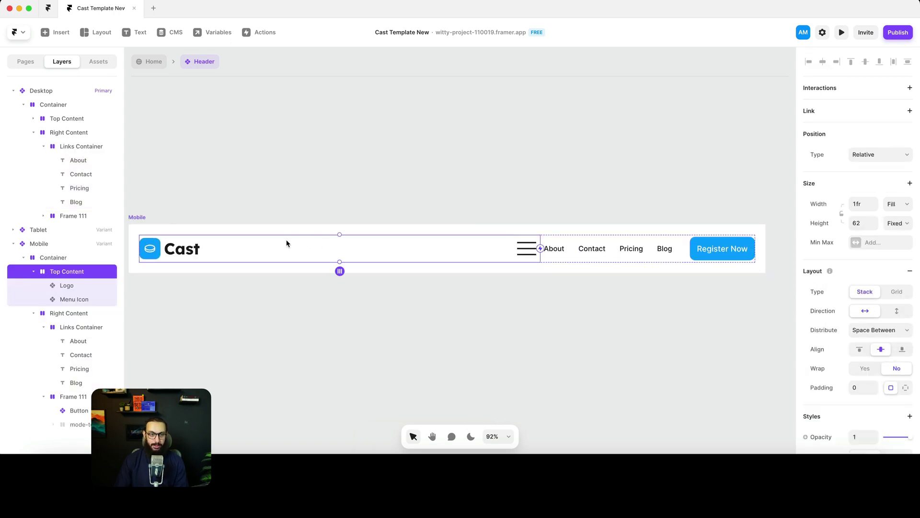
click(138, 218)
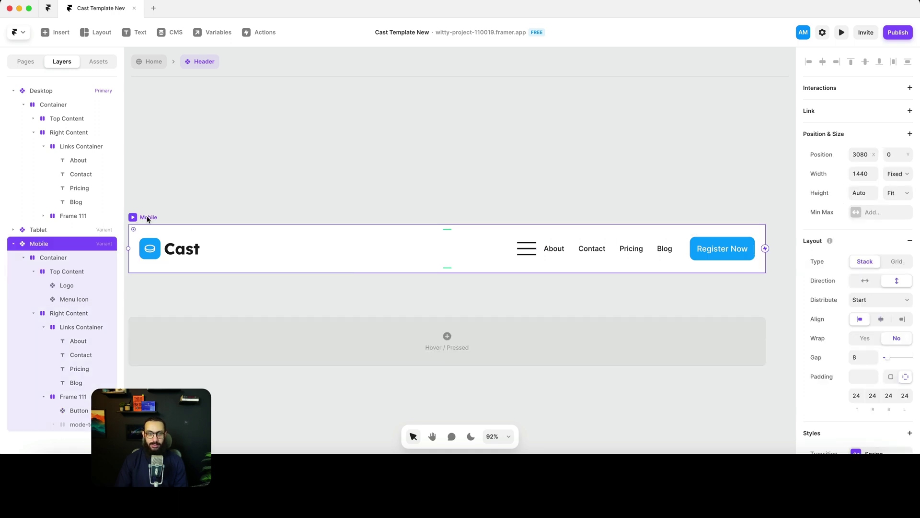
click(298, 256)
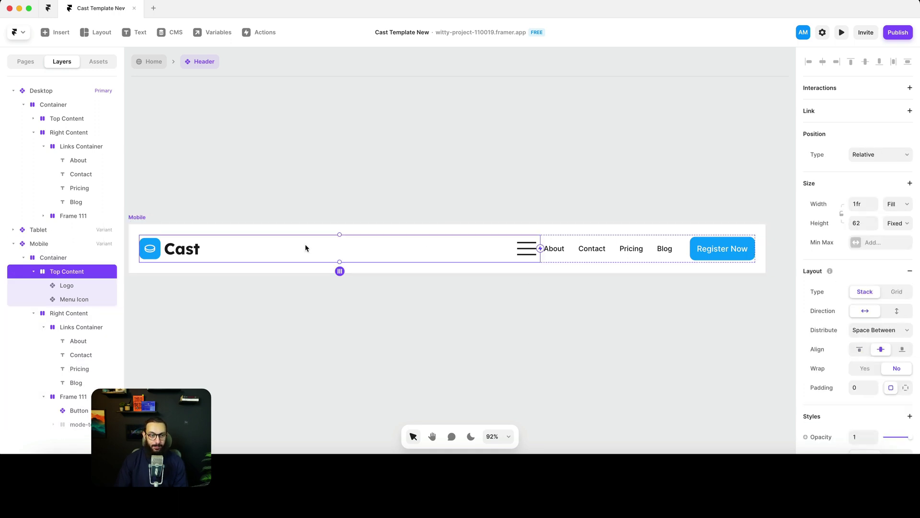
click(87, 259)
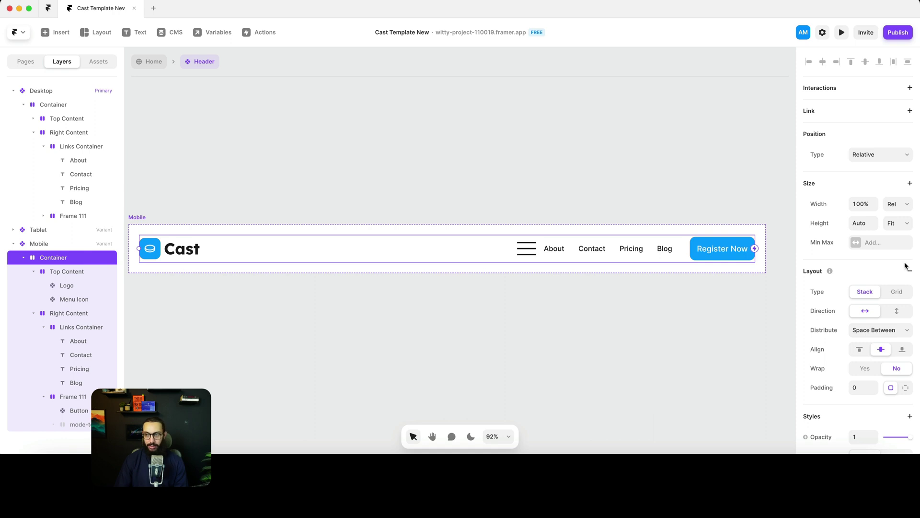
click(893, 312)
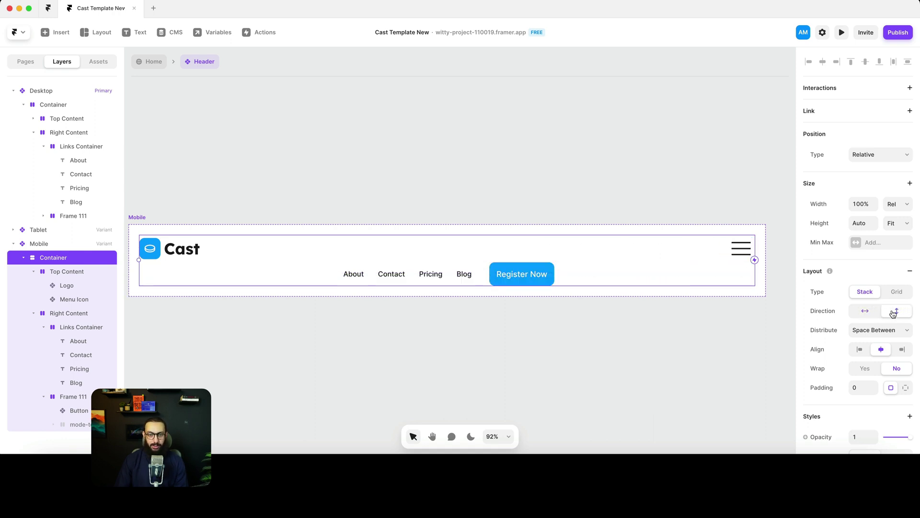
Stack Right Content and Links Container vertically, with Right Content width 1fr
click(480, 274)
click(896, 312)
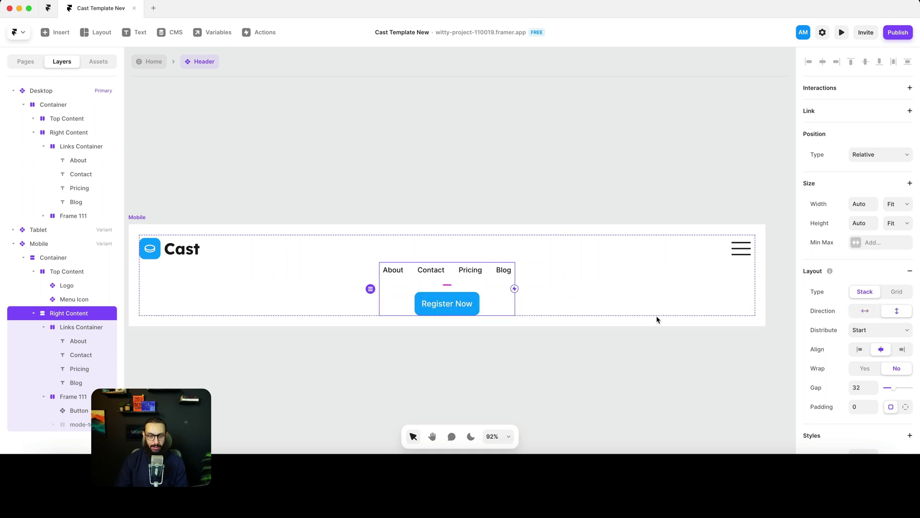
click(451, 272)
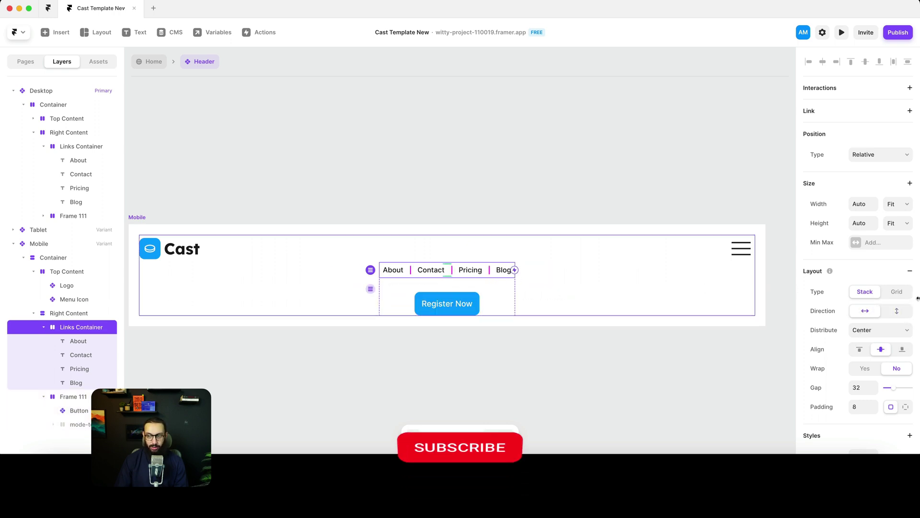
click(897, 311)
click(475, 287)
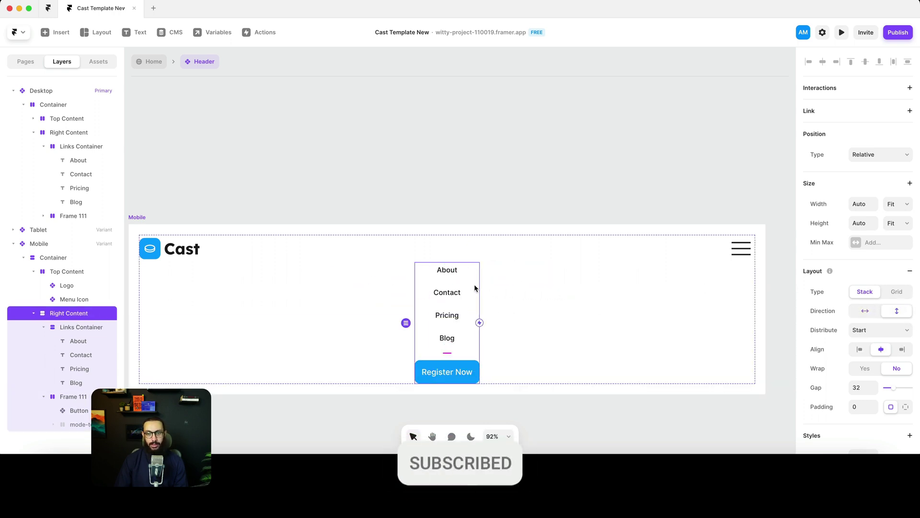
click(863, 203)
text(1fr)
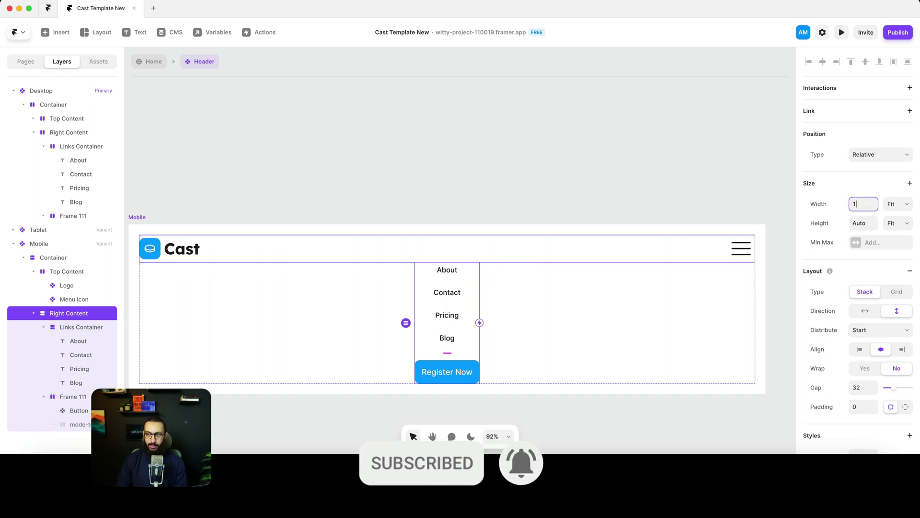
Make the Links Container width 1fr and left-align the links and Register Now button
click(475, 293)
click(863, 204)
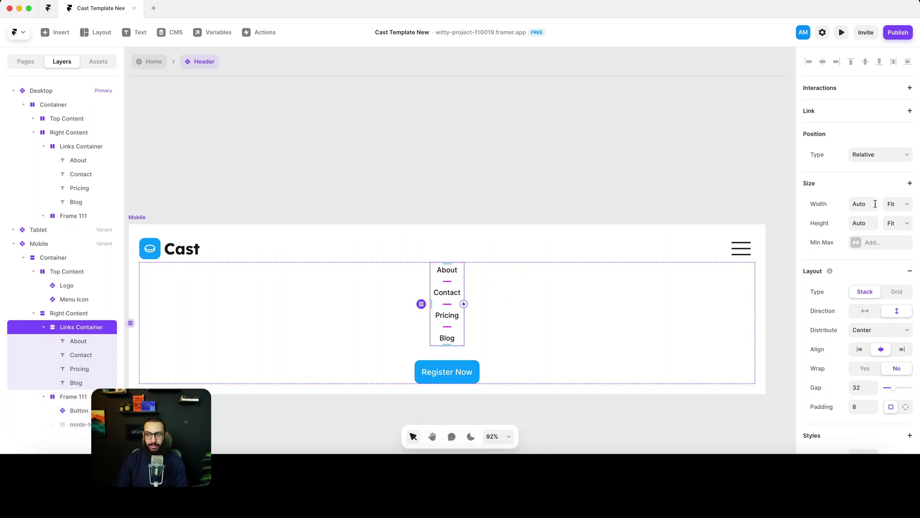
text(1fr)
click(856, 350)
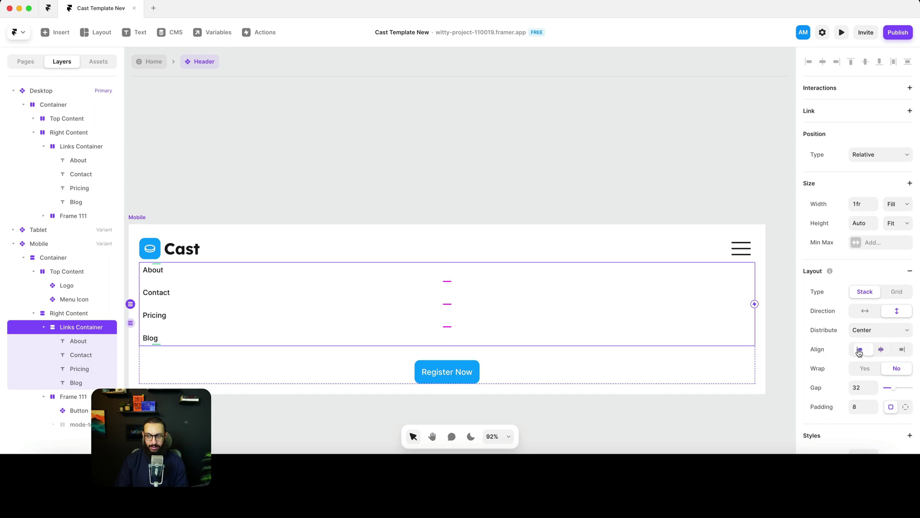
click(295, 366)
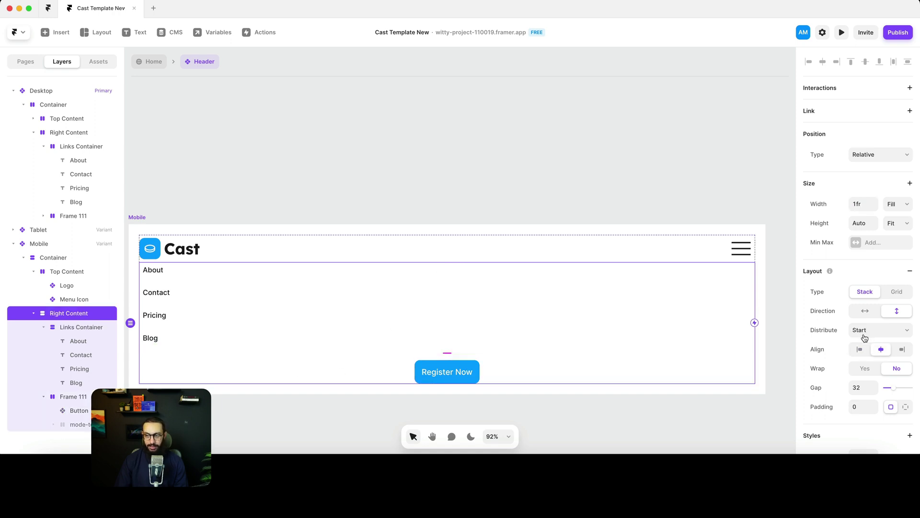
click(859, 349)
Set the Mobile Container's distribution to Start so contents pack from the top
scroll(416, 334, left, 2)
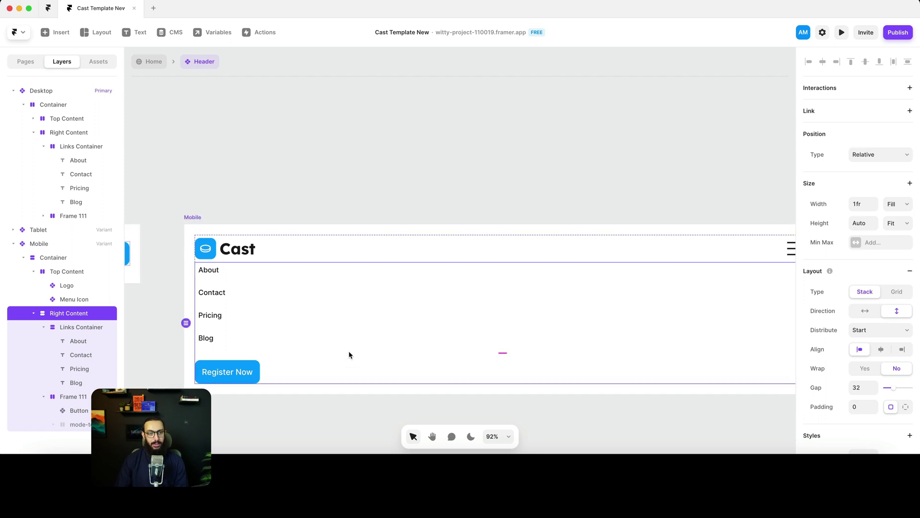
click(298, 250)
click(310, 246)
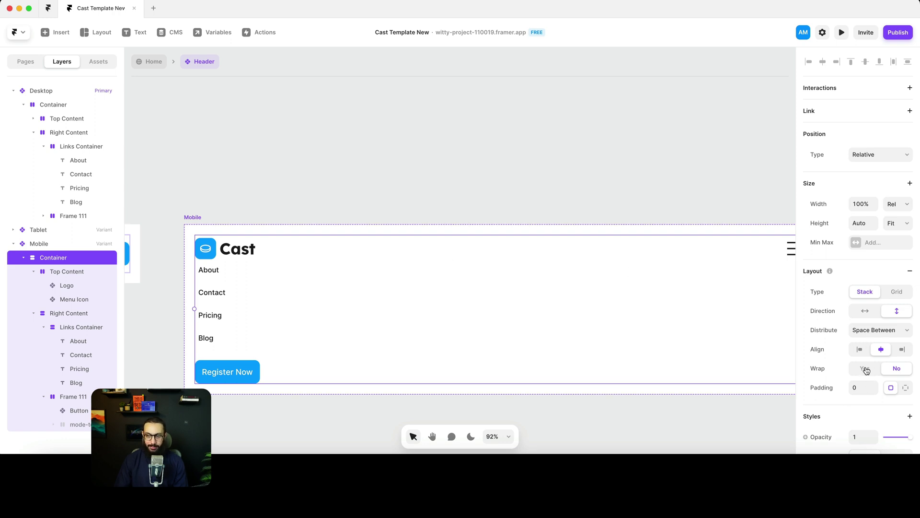
scroll(861, 345, down, 2)
click(864, 321)
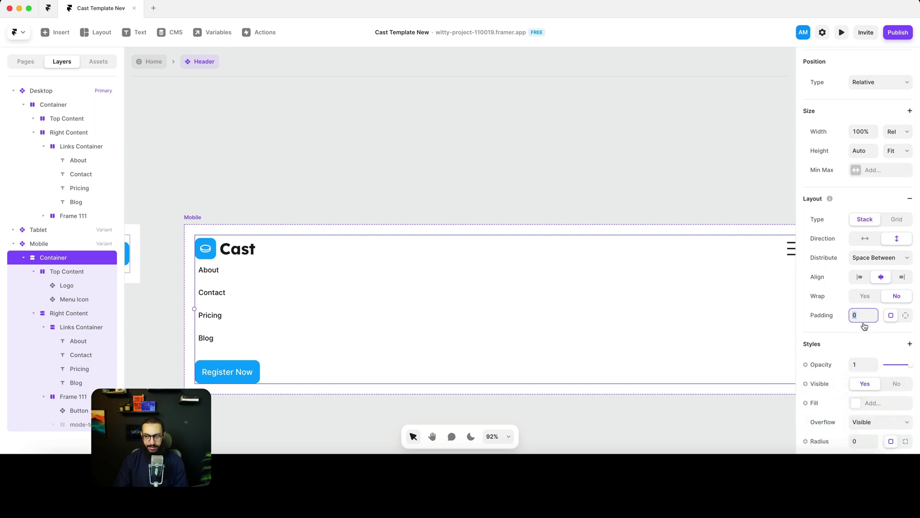
click(865, 261)
click(866, 228)
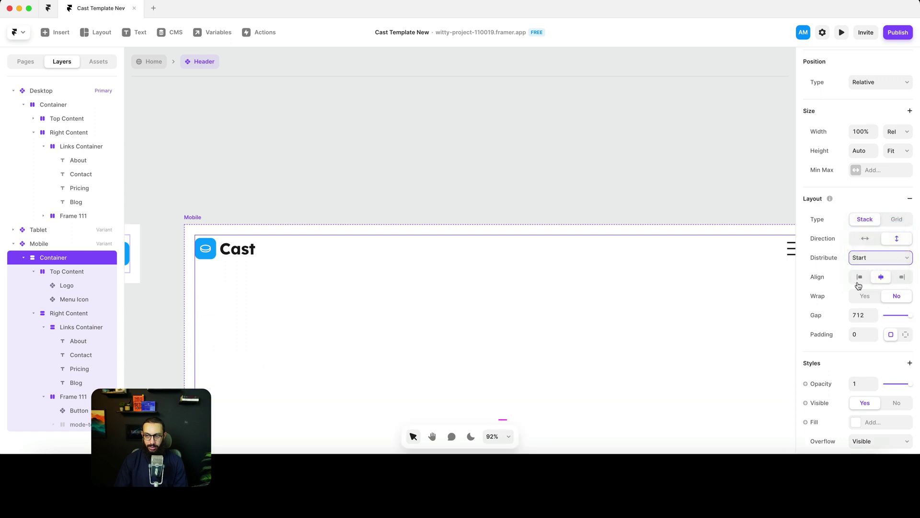
Set the Mobile Container's gap between header rows to 32
click(861, 317)
text(48)
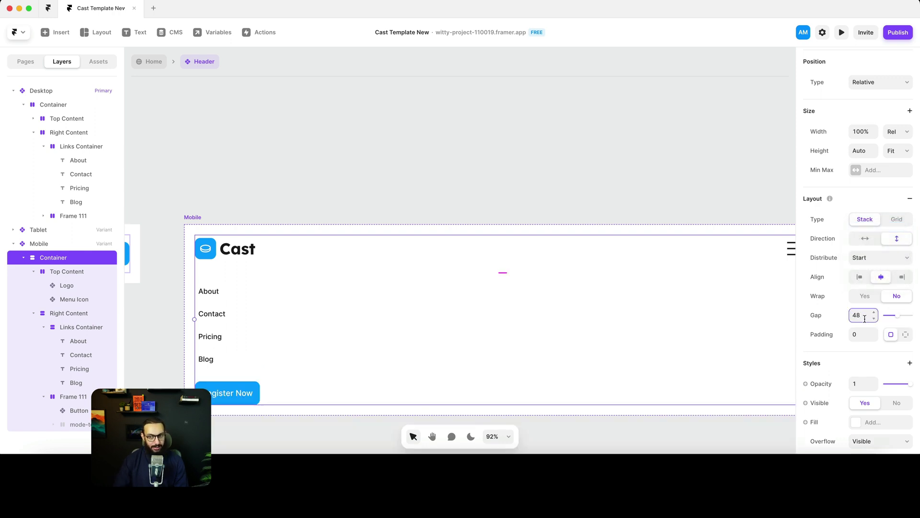
key(Down)
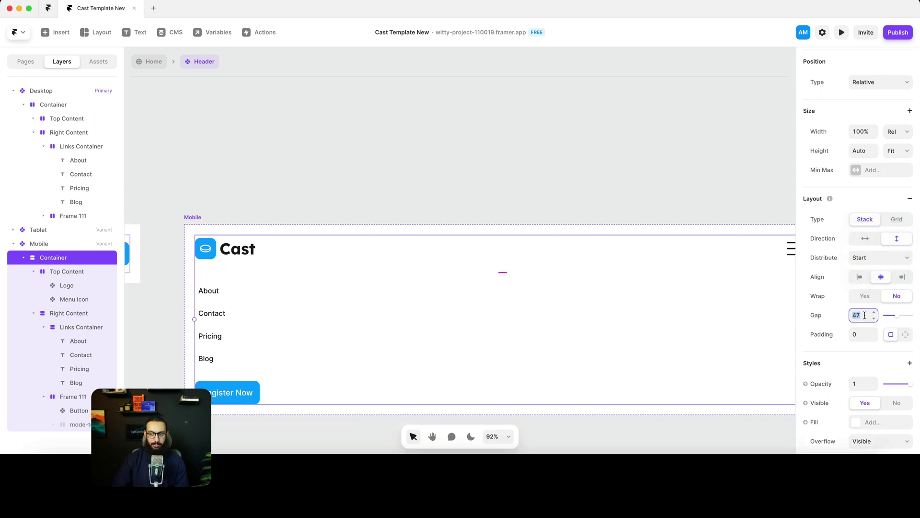
text(32)
key(Return)
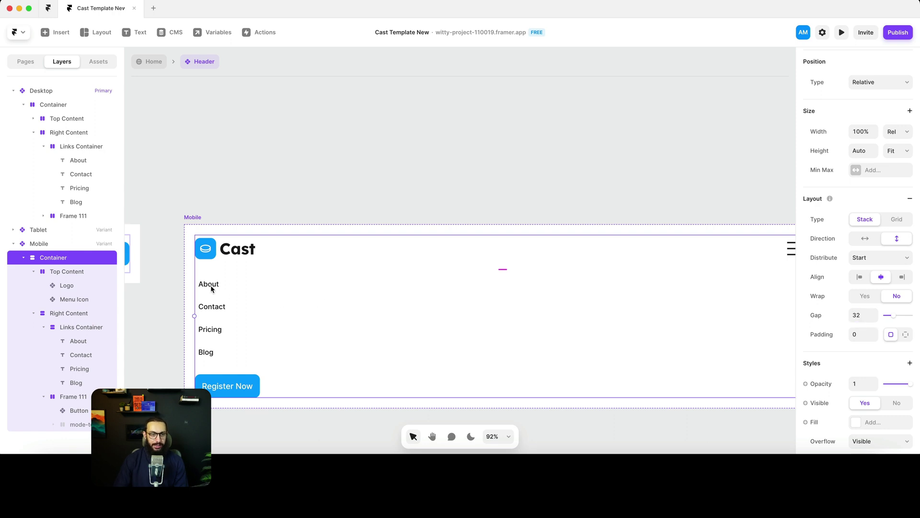
click(216, 290)
click(237, 215)
click(196, 217)
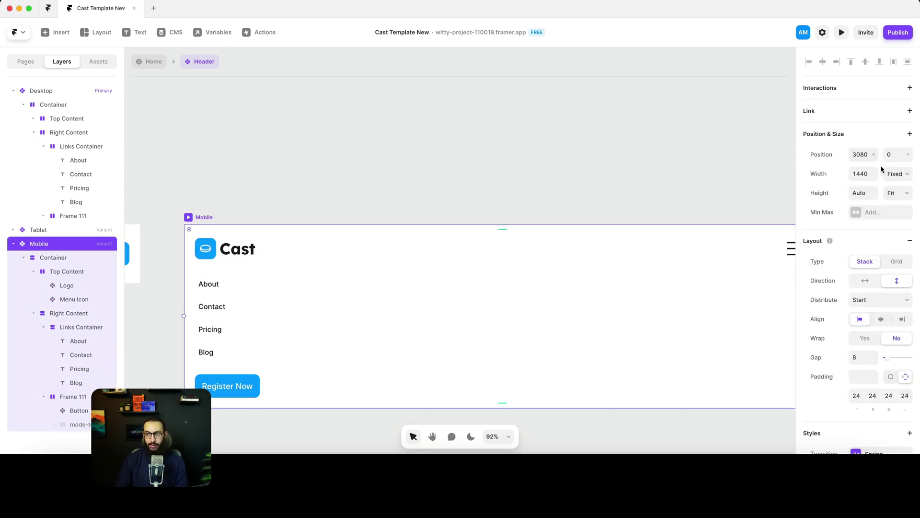
Set the Mobile variant's width to 390
click(852, 173)
text(390)
key(Return)
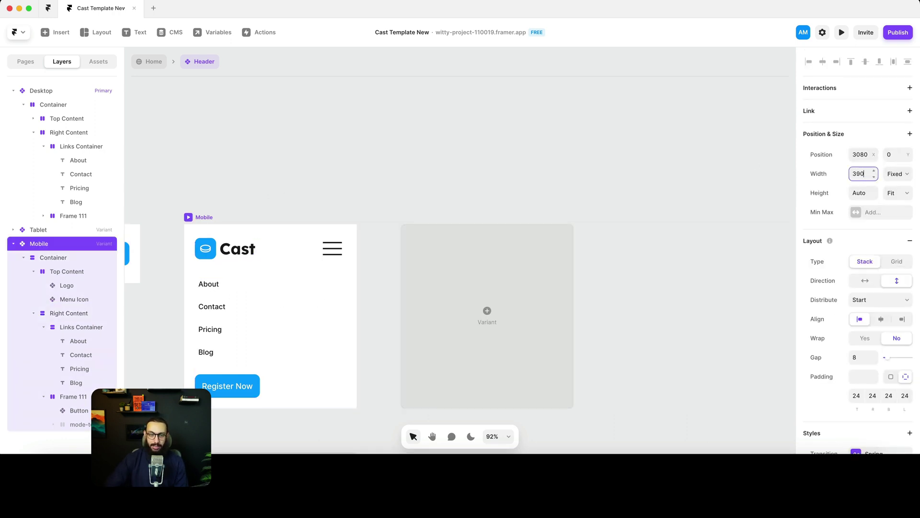
scroll(448, 287, left, 5)
scroll(370, 312, up, 5)
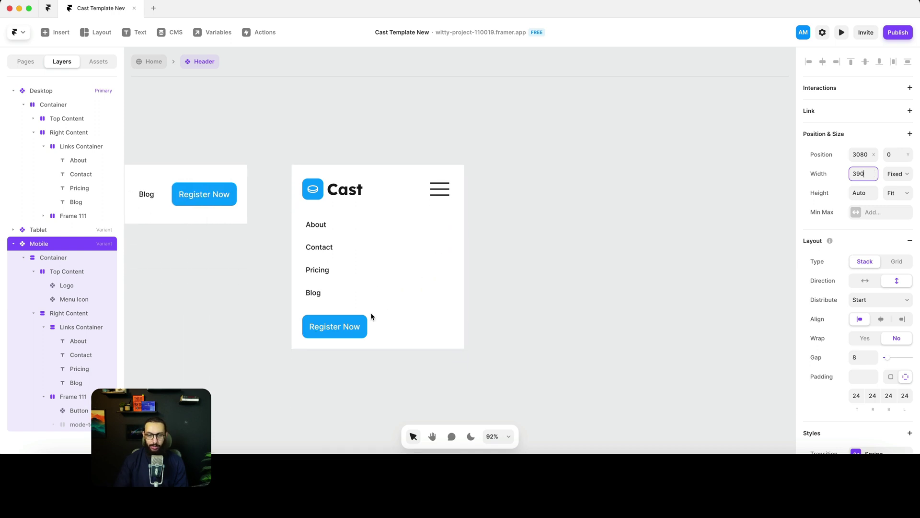
Set the nav links container's padding to 0
click(291, 186)
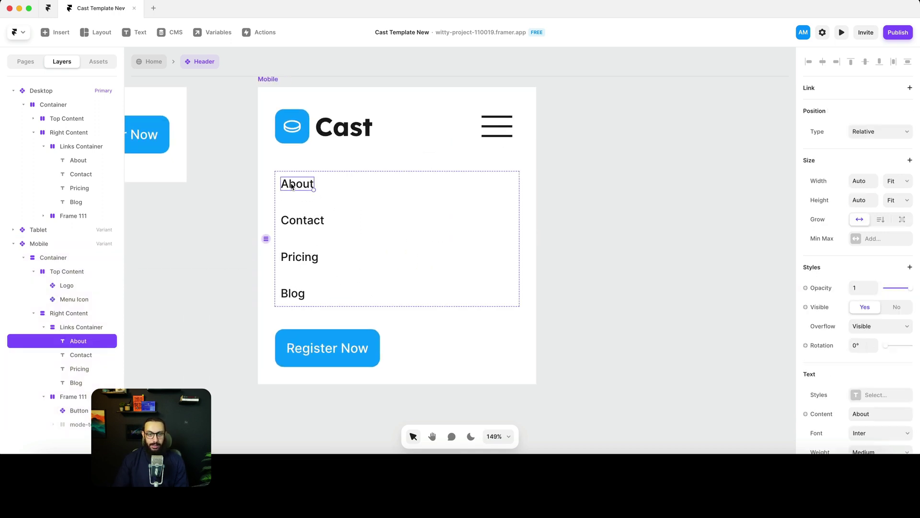
click(404, 221)
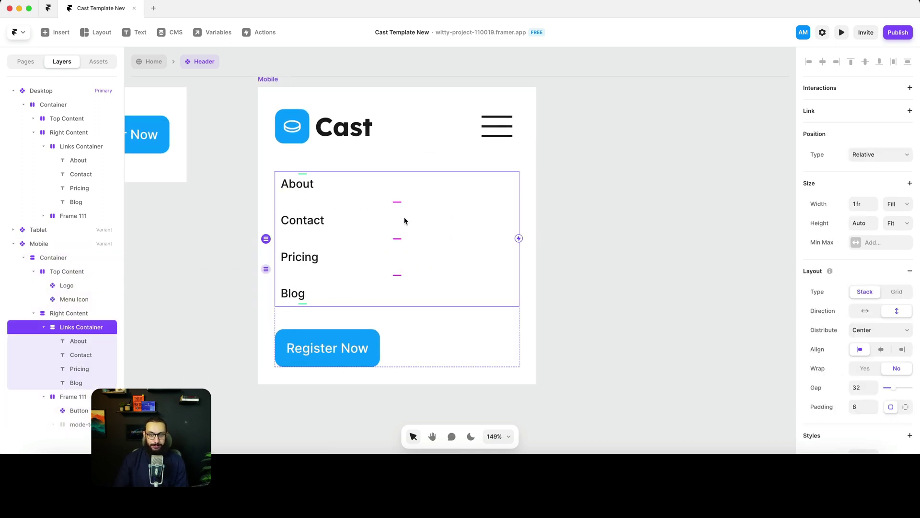
click(863, 406)
text(0)
click(628, 284)
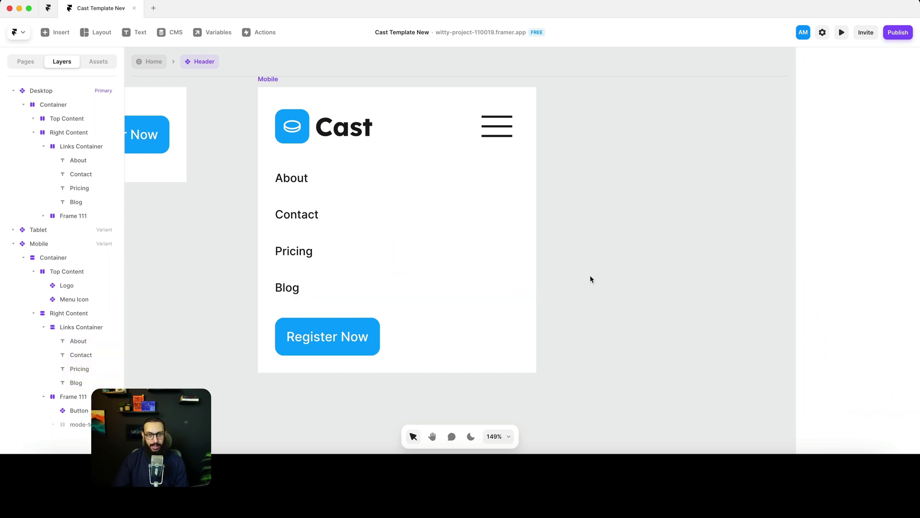
Set the About, Contact, Pricing and Blog links to 24 px text, then return to Home
click(297, 182)
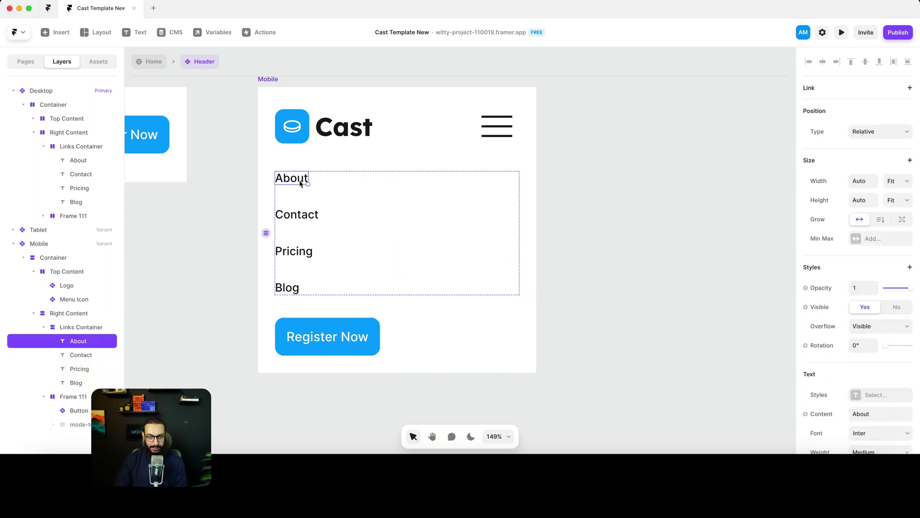
shift+click(288, 214)
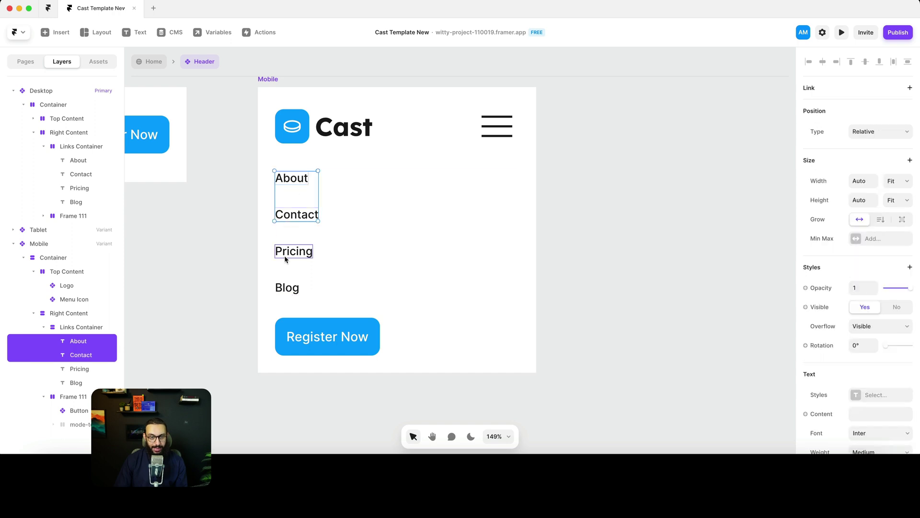
shift+click(288, 253)
shift+click(286, 287)
scroll(873, 310, down, 5)
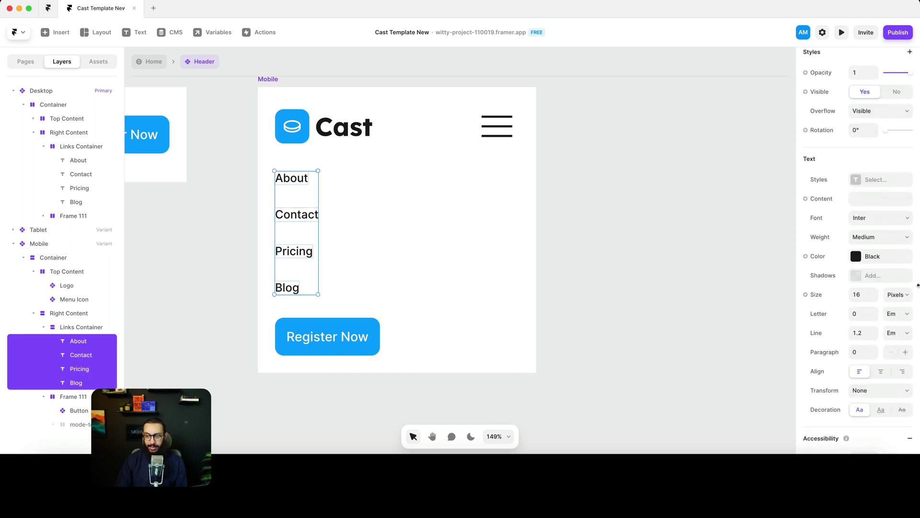
click(873, 180)
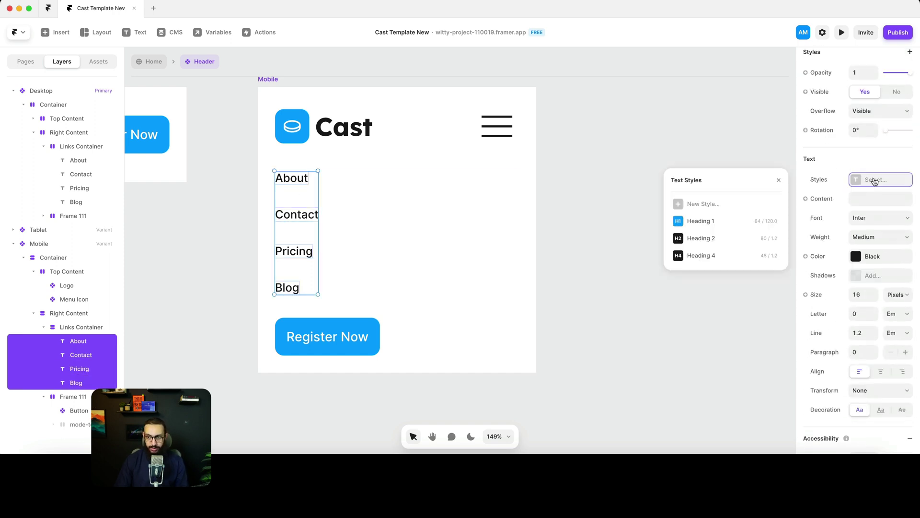
click(866, 293)
text(24)
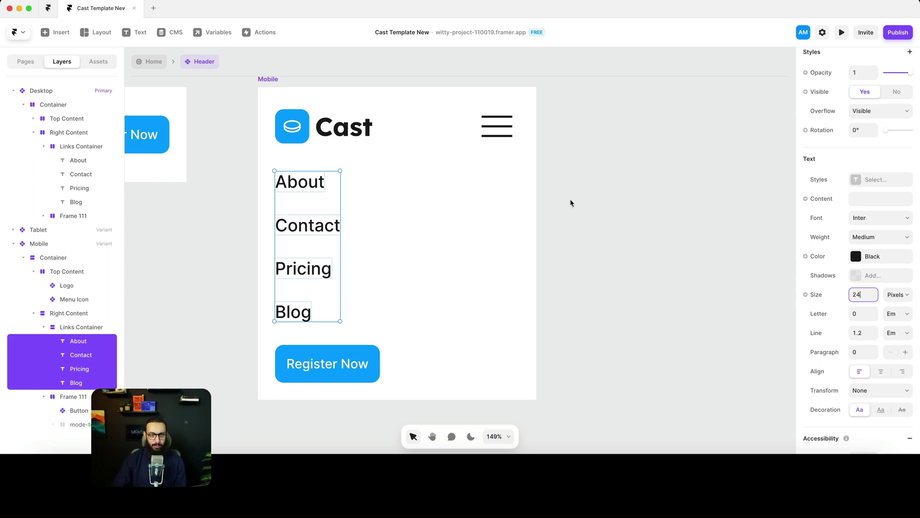
scroll(570, 200, down, 5)
click(585, 200)
click(153, 62)
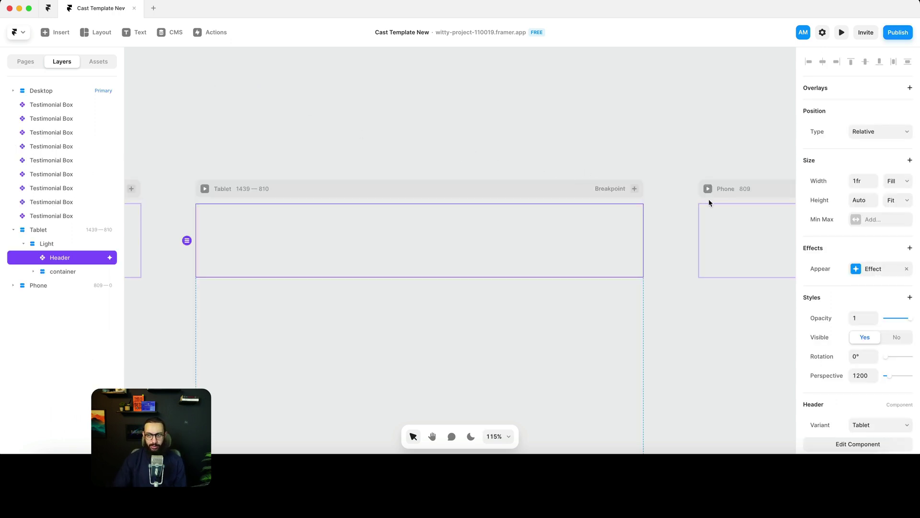
Switch the Phone breakpoint's Header to the Mobile variant
scroll(707, 199, right, 10)
click(280, 230)
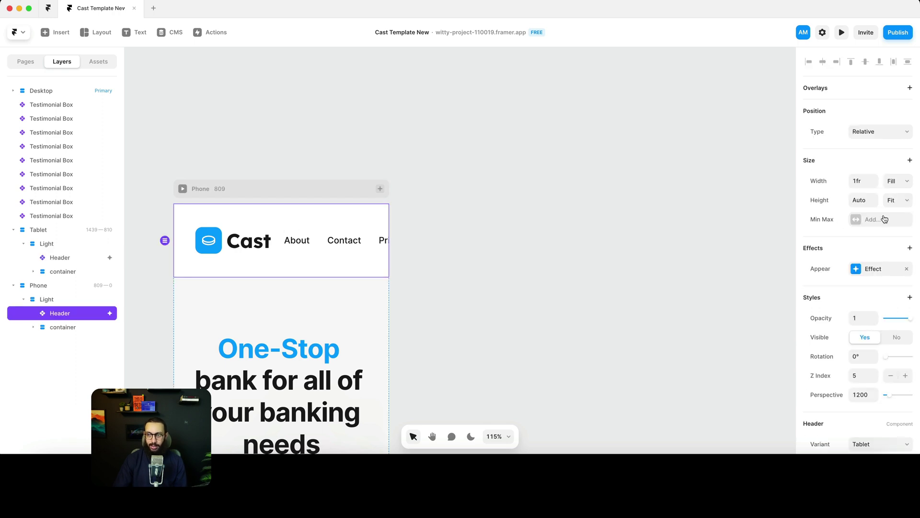
scroll(875, 152, down, 3)
click(865, 323)
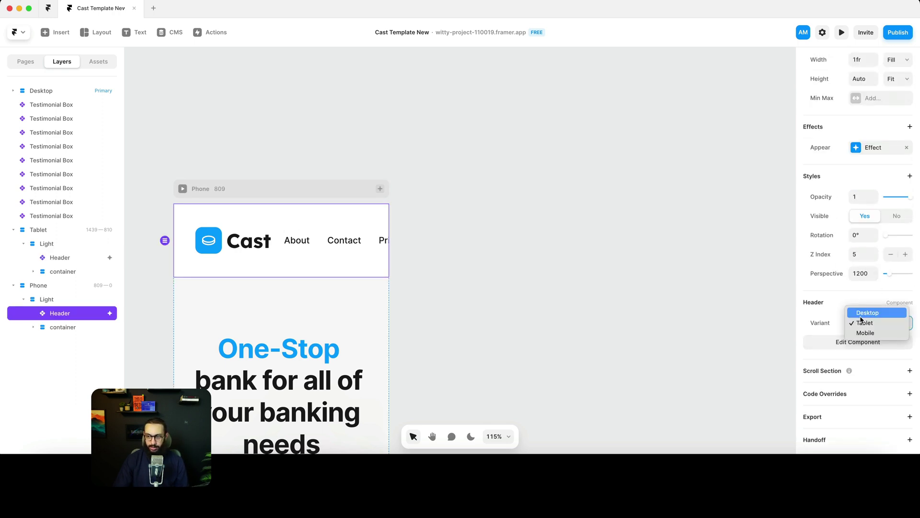
click(865, 332)
Preview the page, toggling the hamburger menu open and closed twice, then reopen the Header component
key(super+p)
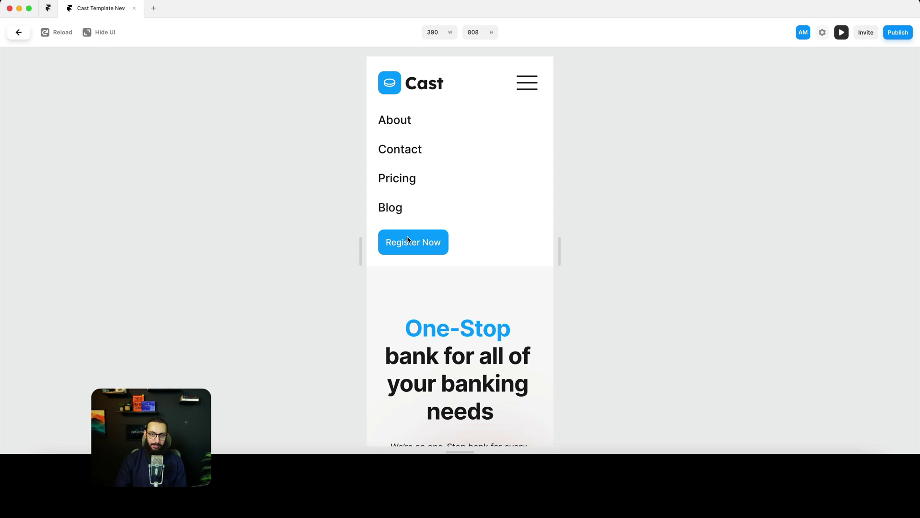
scroll(527, 92, down, 1)
click(528, 86)
click(528, 86)
click(529, 85)
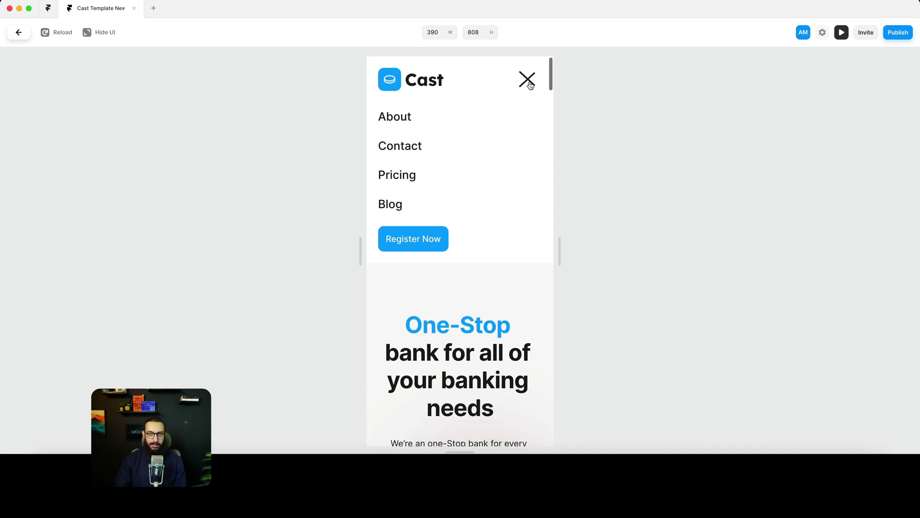
click(529, 85)
key(Escape)
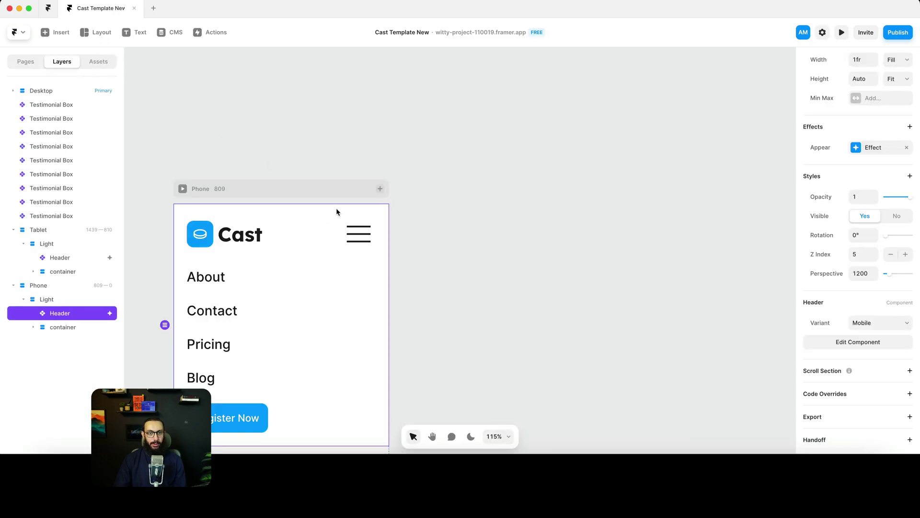
double_click(320, 217)
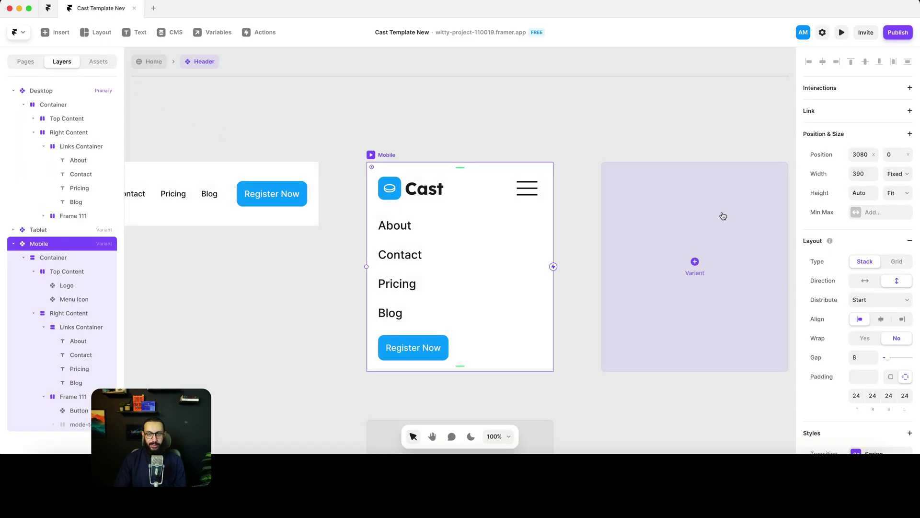
Add a variant named 'Mobile Open', then delete it again
click(685, 225)
scroll(508, 191, left, 5)
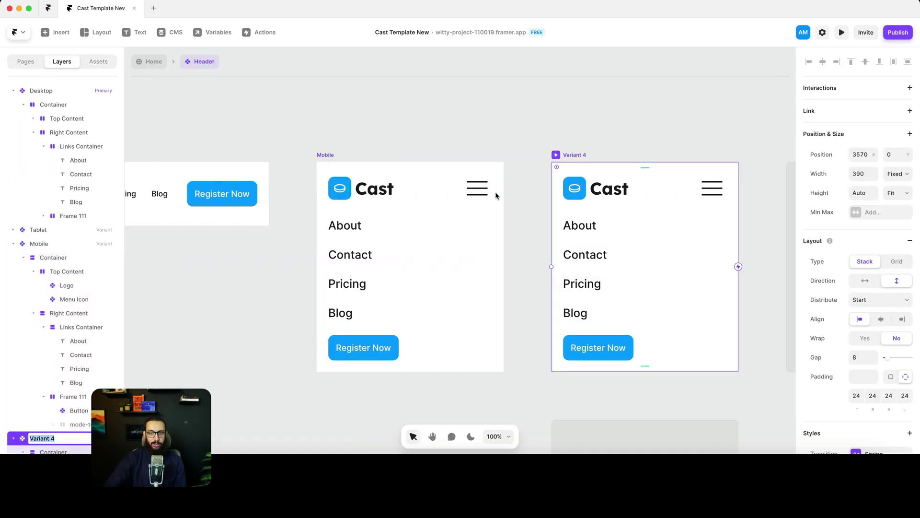
text(Mobile Open)
key(Return)
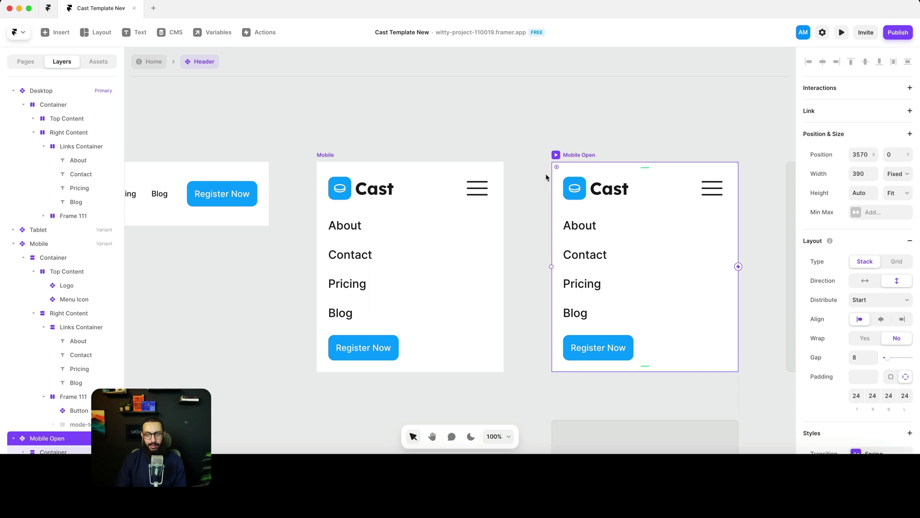
key(Delete)
Set the About, Contact, Pricing and Blog links in Mobile to 20 px text
click(344, 233)
shift+click(350, 255)
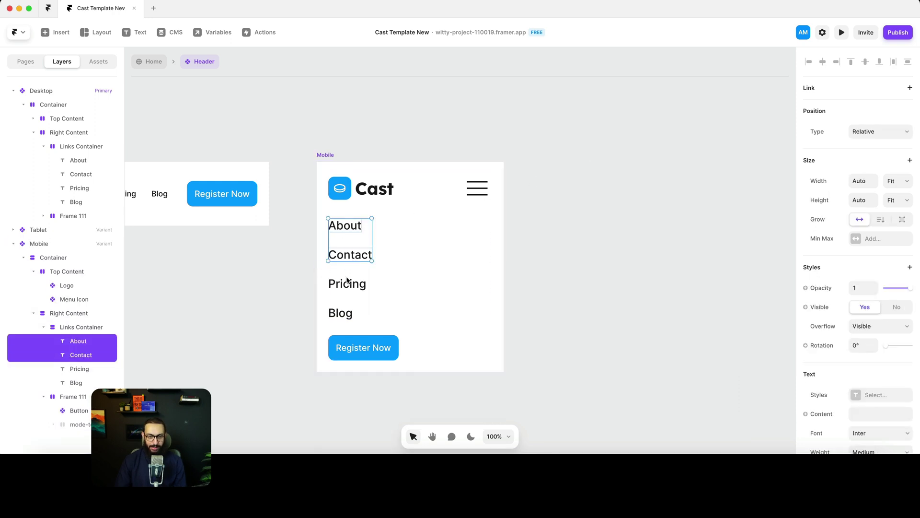
shift+click(347, 284)
shift+click(342, 312)
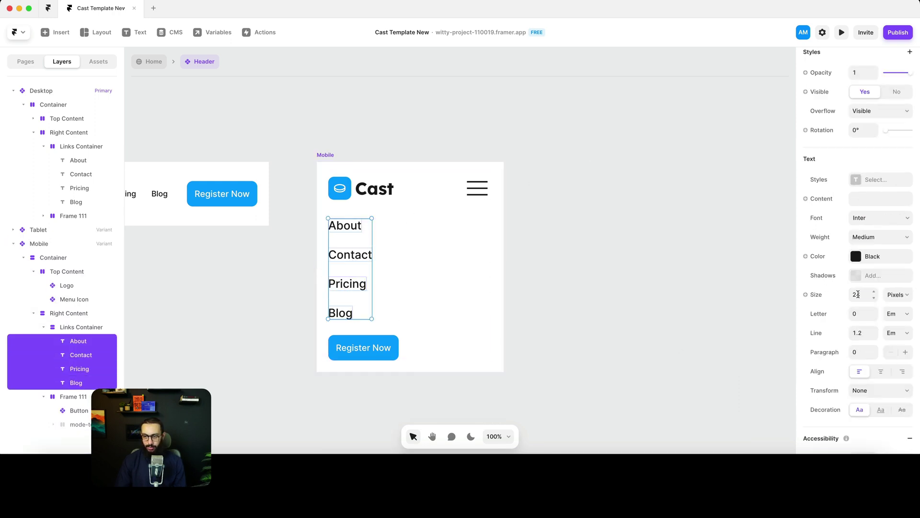
click(858, 294)
text(20)
key(Return)
Create a new variant as a copy of the Mobile variant
click(366, 156)
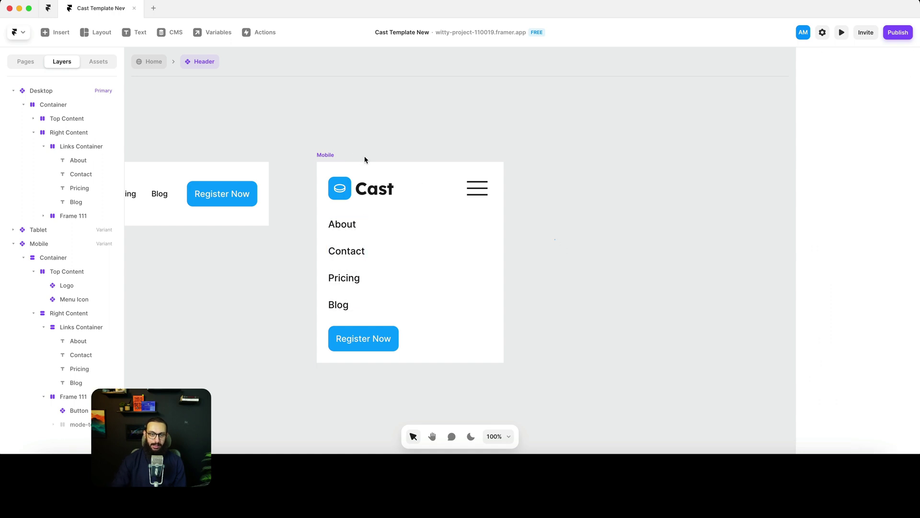
click(315, 156)
click(638, 238)
Name the new variant 'Mobile Open' and select the Right Content layer in Mobile
double_click(41, 438)
text(M)
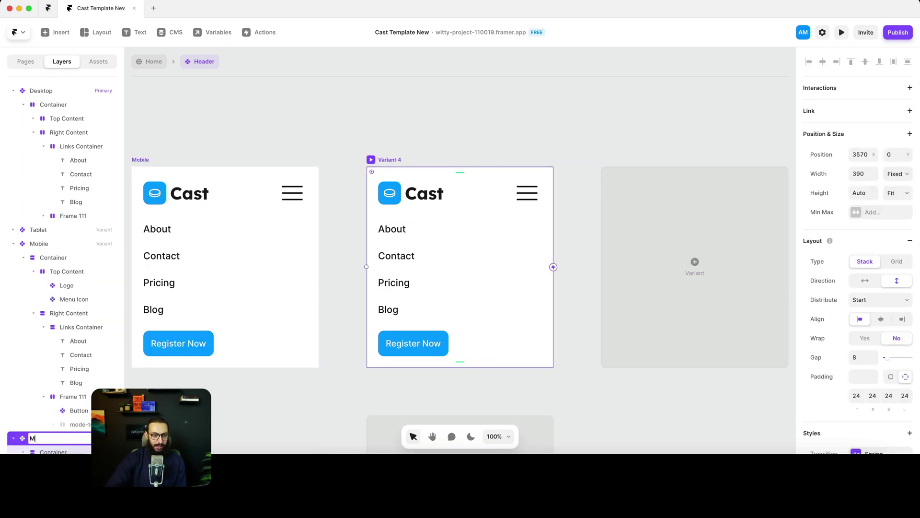
text(obile Open)
key(Return)
scroll(384, 244, left, 5)
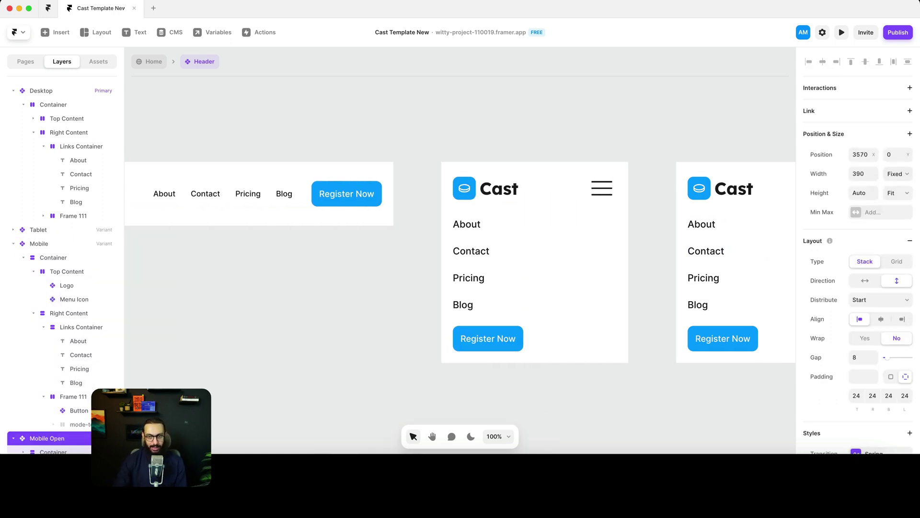
click(384, 244)
click(422, 326)
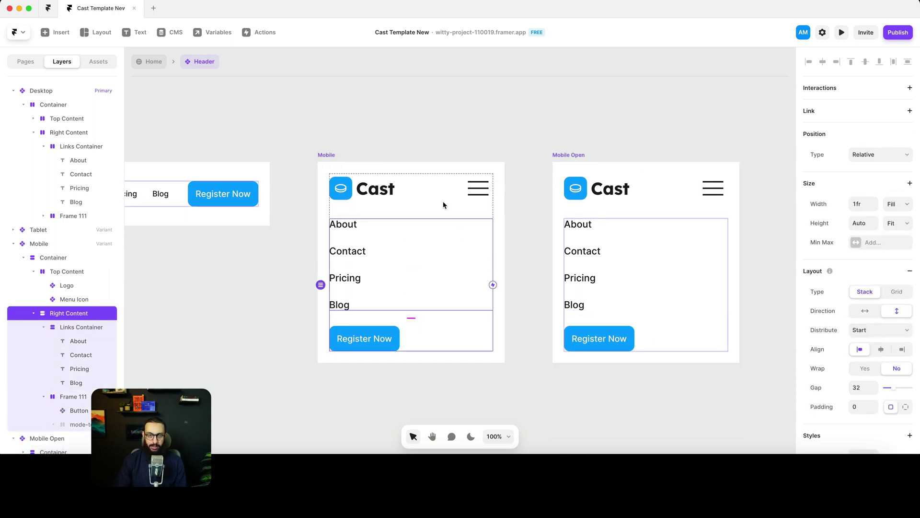
Rename the Mobile variant to 'Mobile Closed'
double_click(328, 155)
key(Right)
text(C)
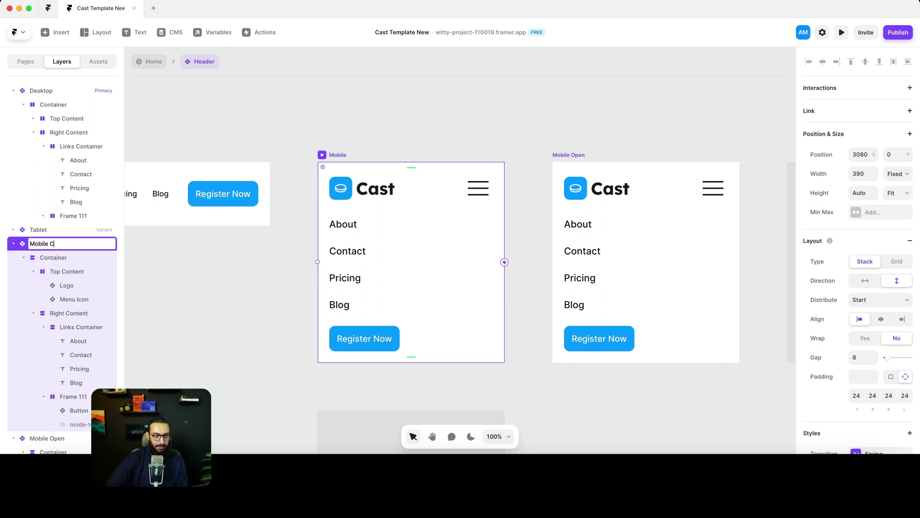
text(losed)
key(Return)
scroll(892, 287, down, 3)
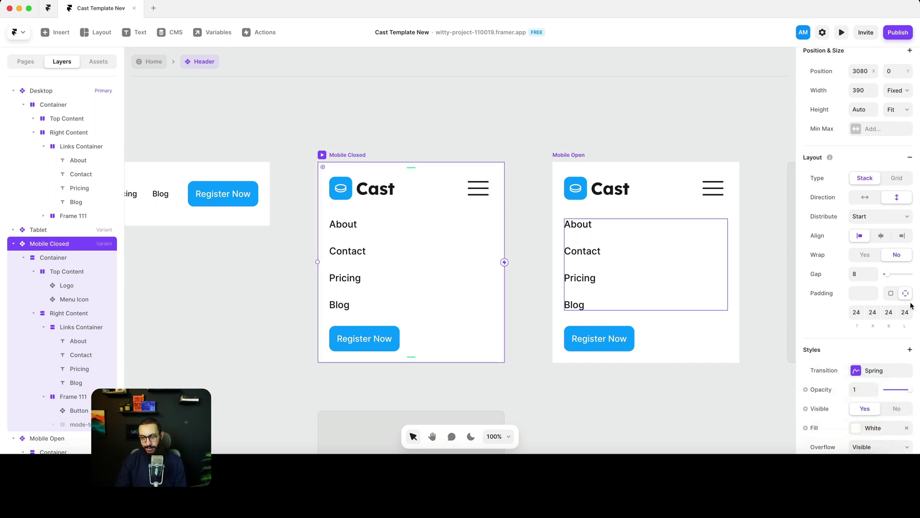
scroll(894, 288, down, 2)
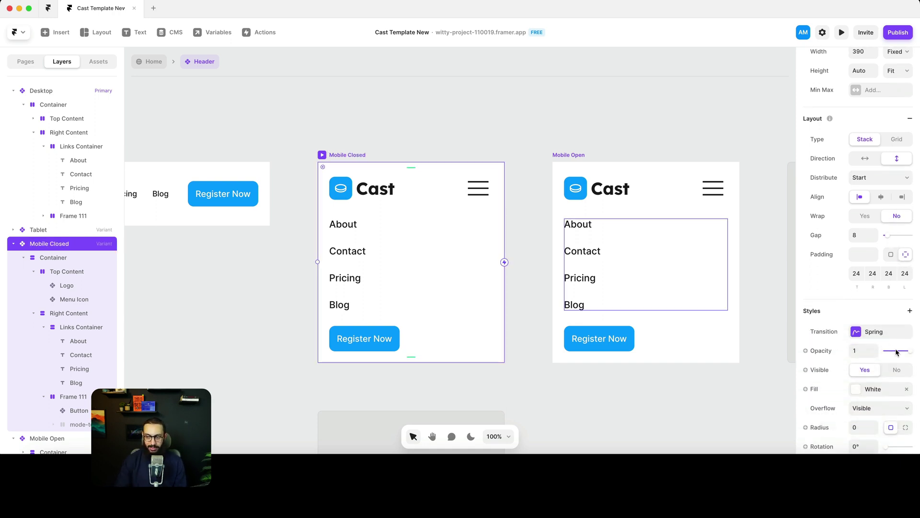
Set Right Content's opacity to 0 in Mobile Closed, hiding the links and Register Now button
mouse_move(896, 353)
mouse_down()
mouse_move(865, 351)
mouse_move(910, 351)
mouse_up()
click(397, 229)
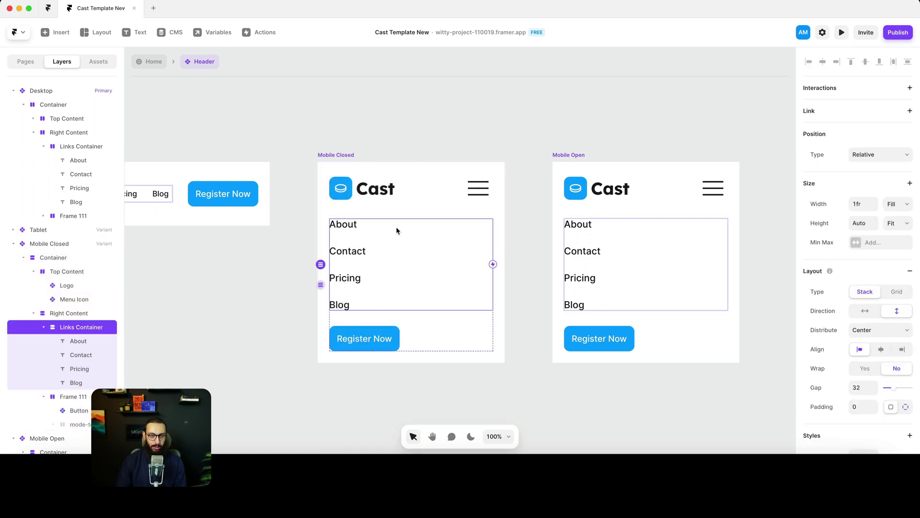
click(425, 318)
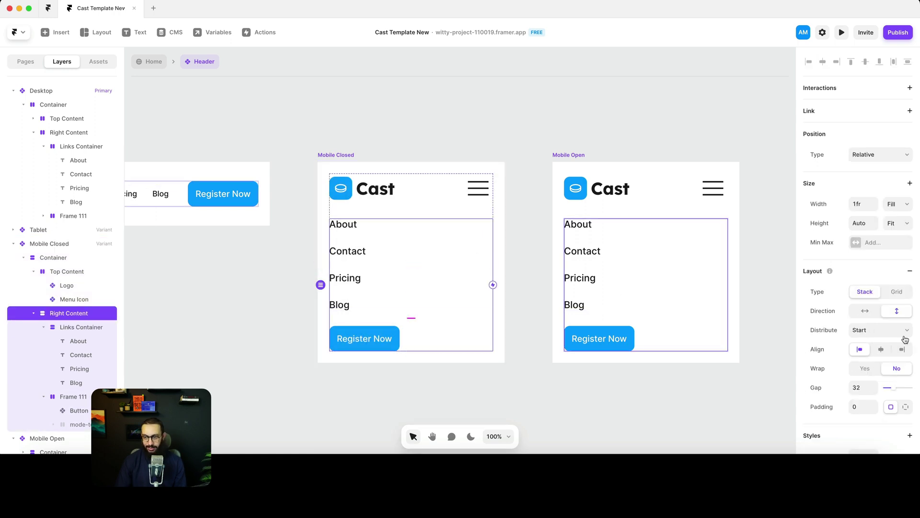
scroll(899, 367, down, 5)
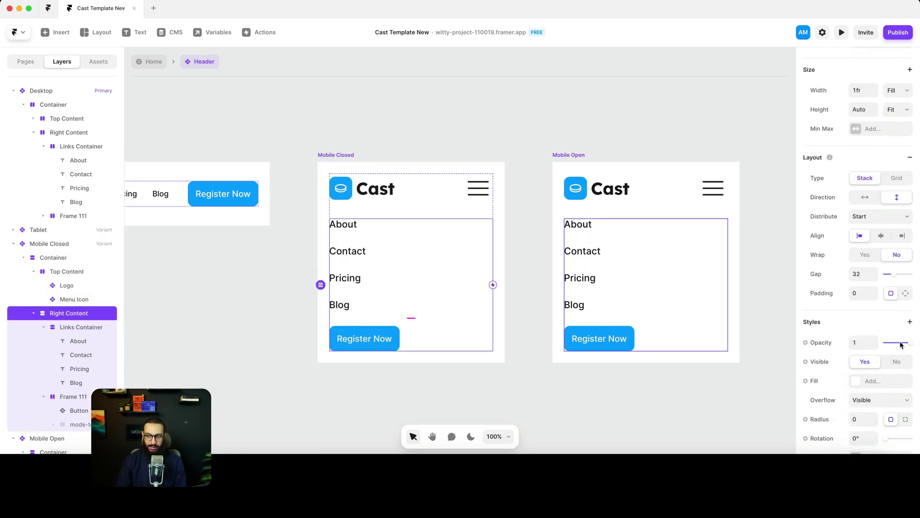
drag(901, 344, 865, 345)
click(323, 161)
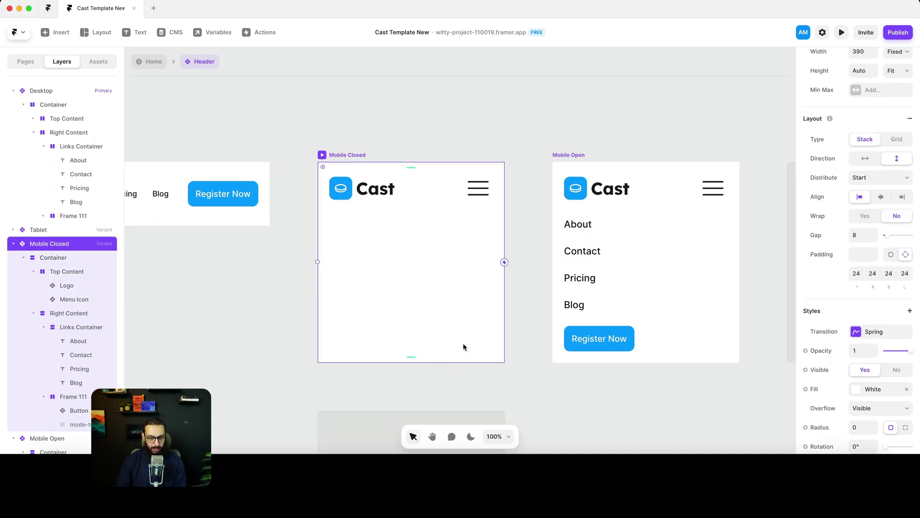
scroll(888, 116, up, 5)
Give the Mobile Closed frame a fixed 80 px height, keeping content distributed from Start
click(863, 177)
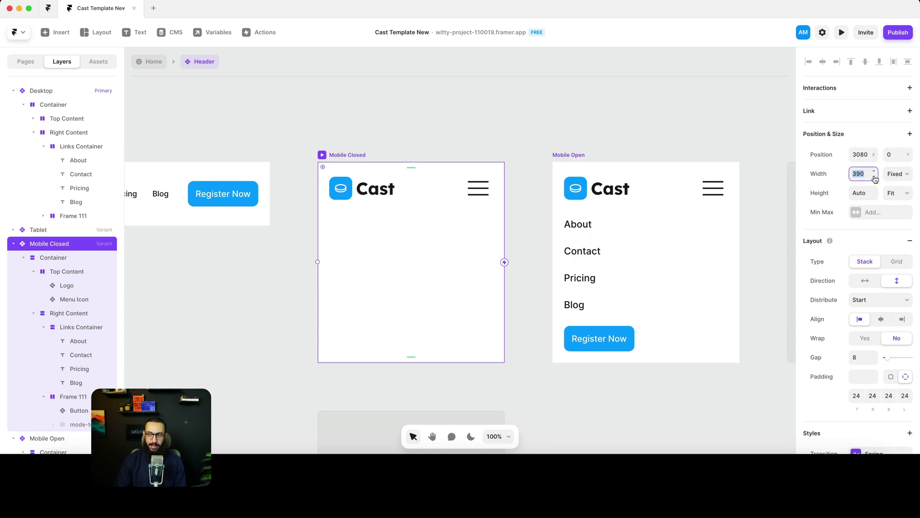
key(Tab)
key(Tab)
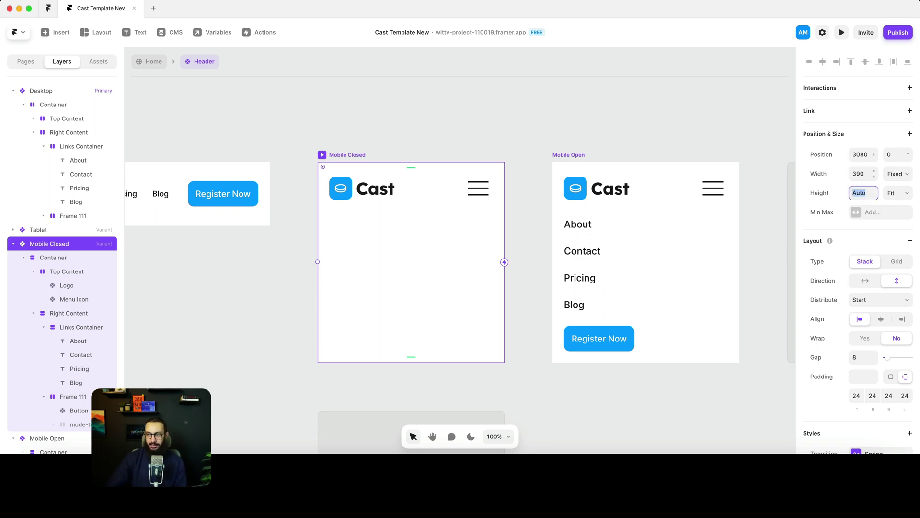
text(80)
key(Return)
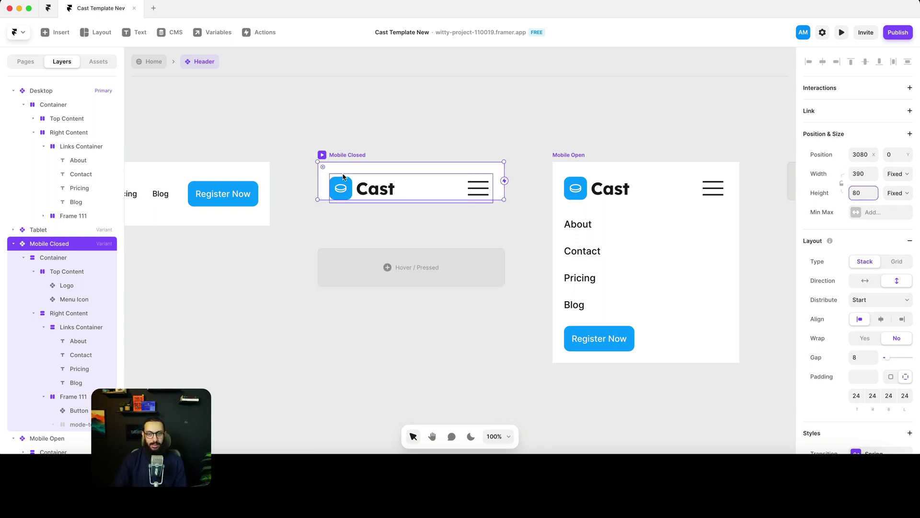
click(881, 299)
click(881, 308)
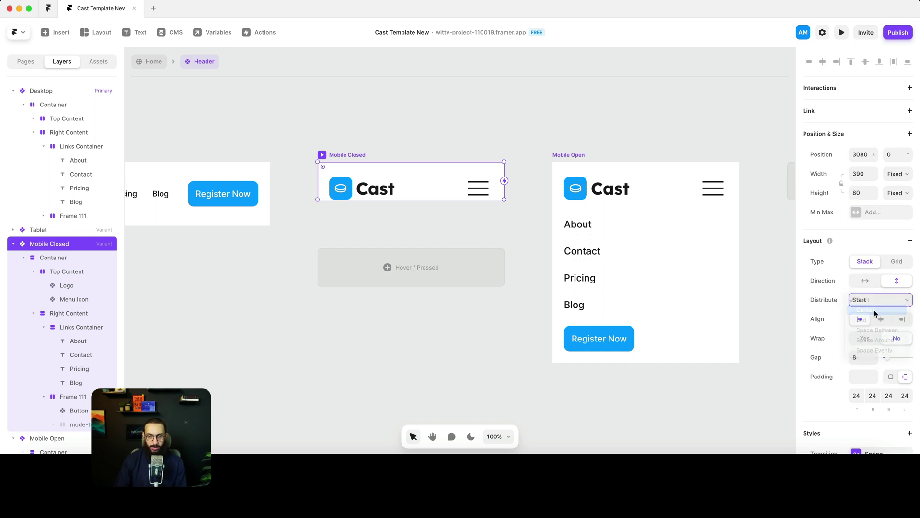
key(ctrl+z)
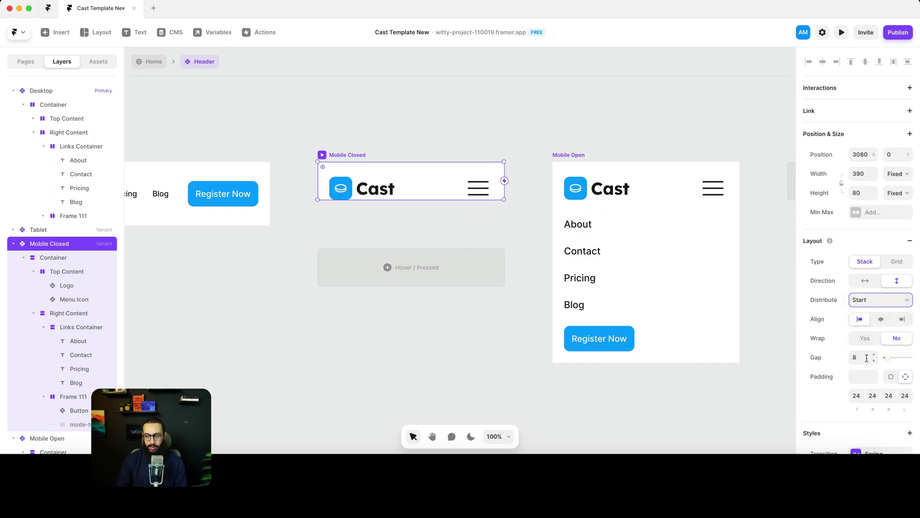
Set Mobile Closed's top and bottom padding to 16 and its height to 96
click(856, 394)
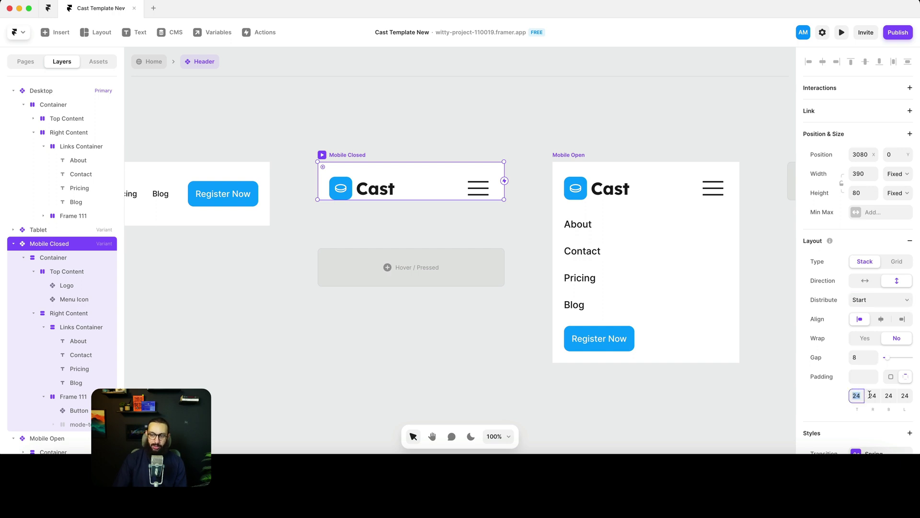
text(16)
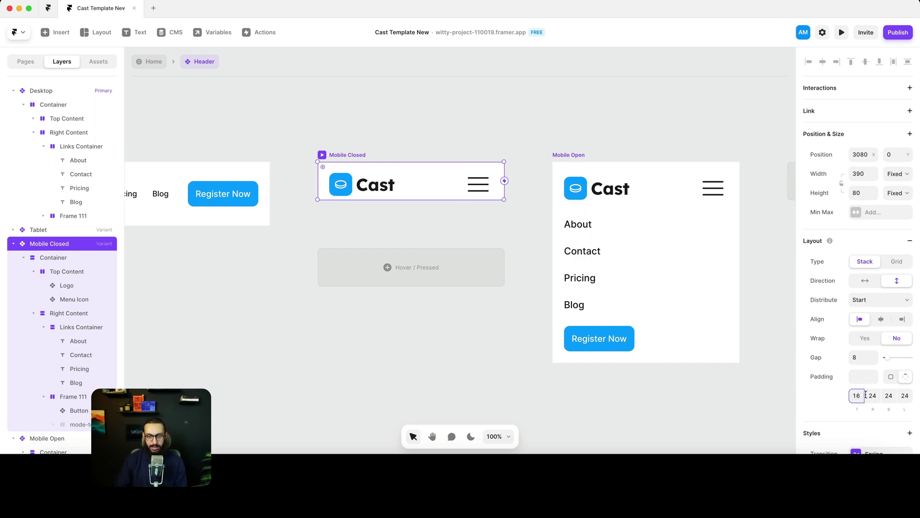
click(892, 396)
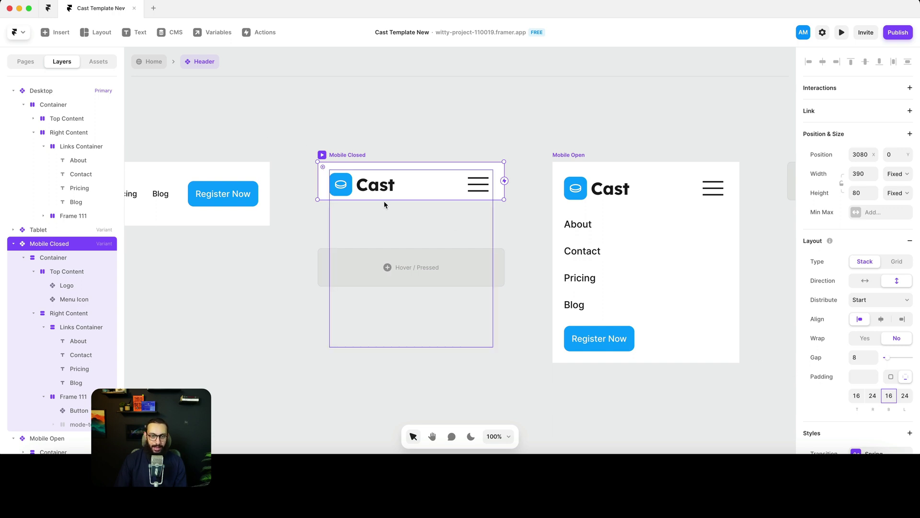
click(867, 194)
text(9)
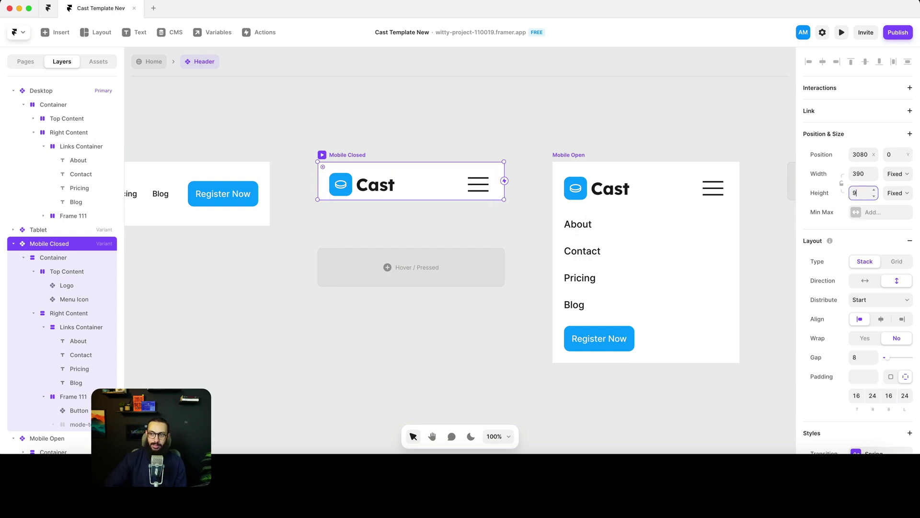
text(6)
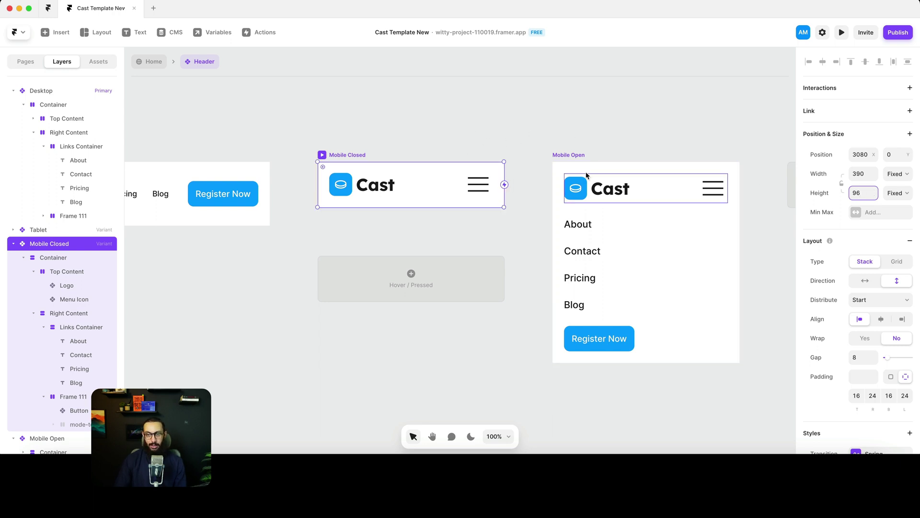
click(573, 155)
Set Mobile Open's padding to 16 top and 80 bottom
click(854, 399)
text(16)
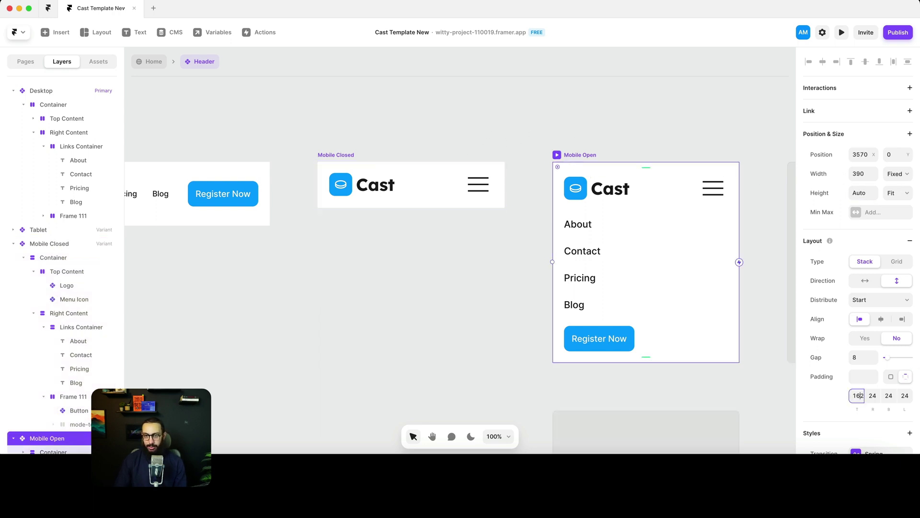
key(BackSpace)
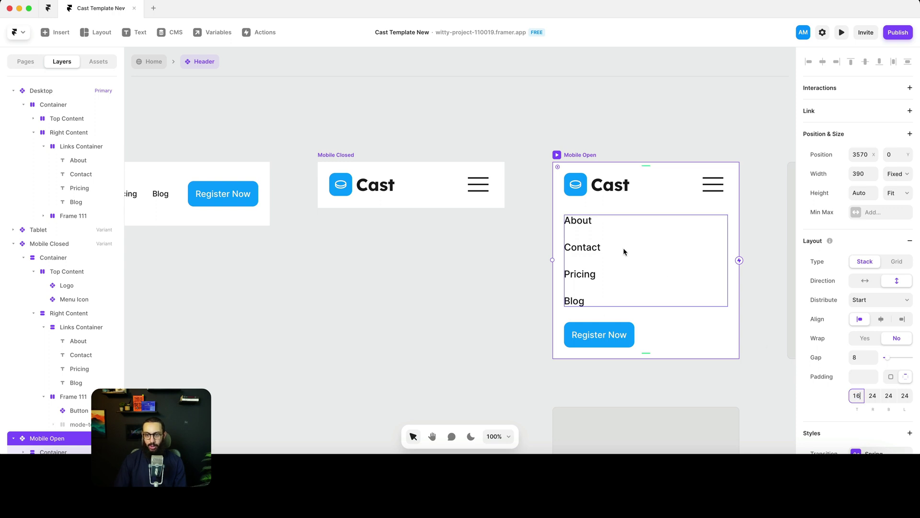
click(890, 396)
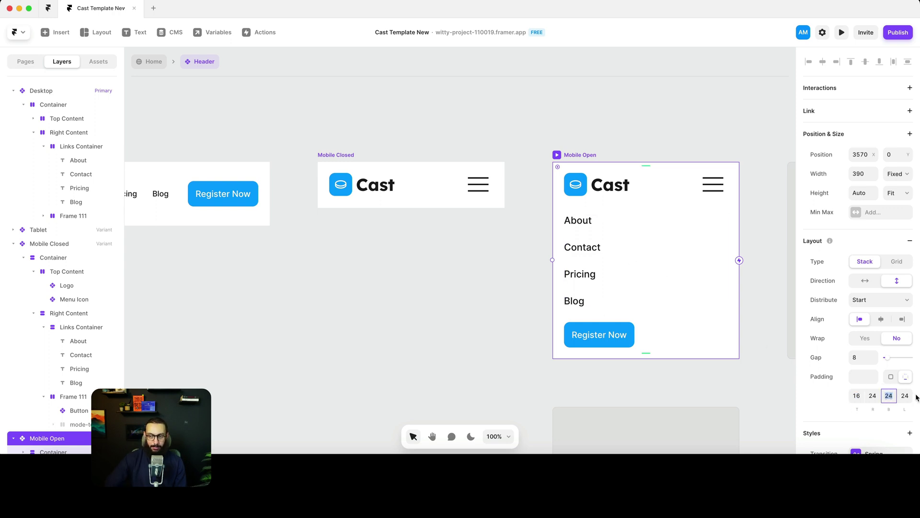
text(40)
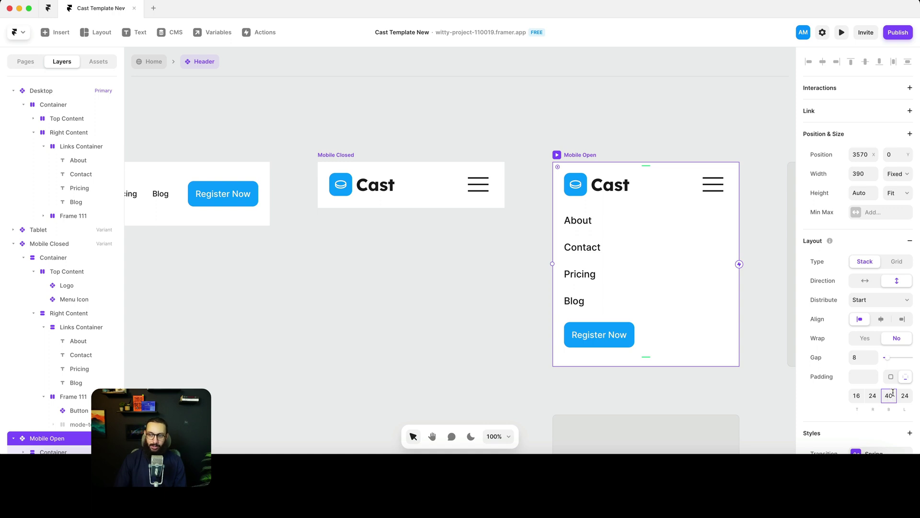
key(Return)
text(80)
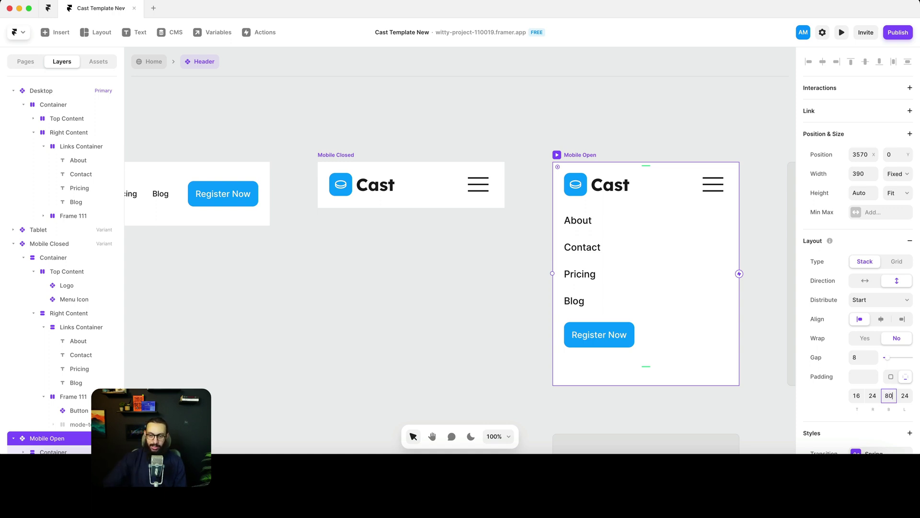
scroll(573, 206, right, 3)
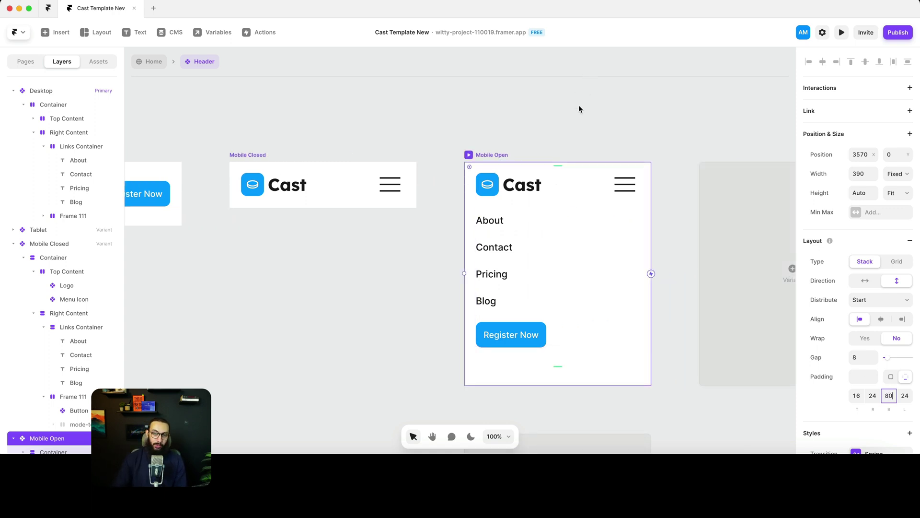
Switch Mobile Open's menu icon to its X-shaped Open variant
click(624, 184)
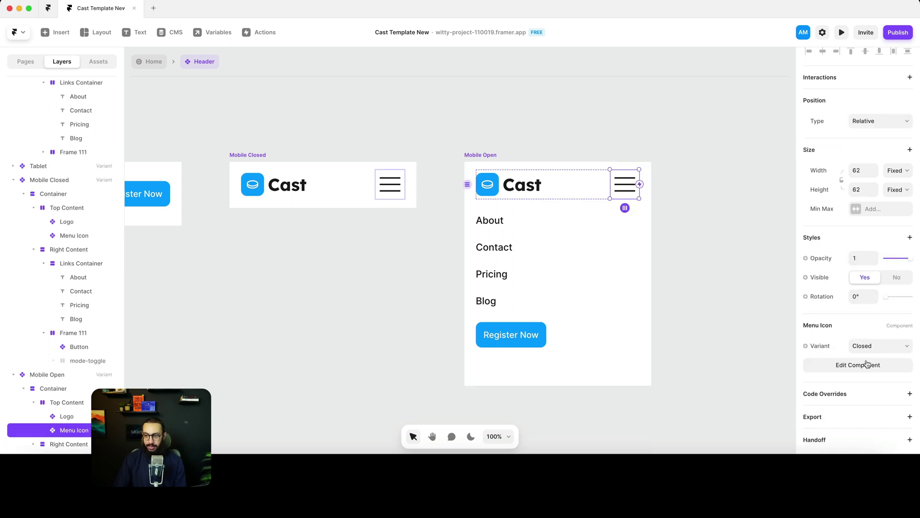
click(868, 345)
click(863, 358)
click(539, 117)
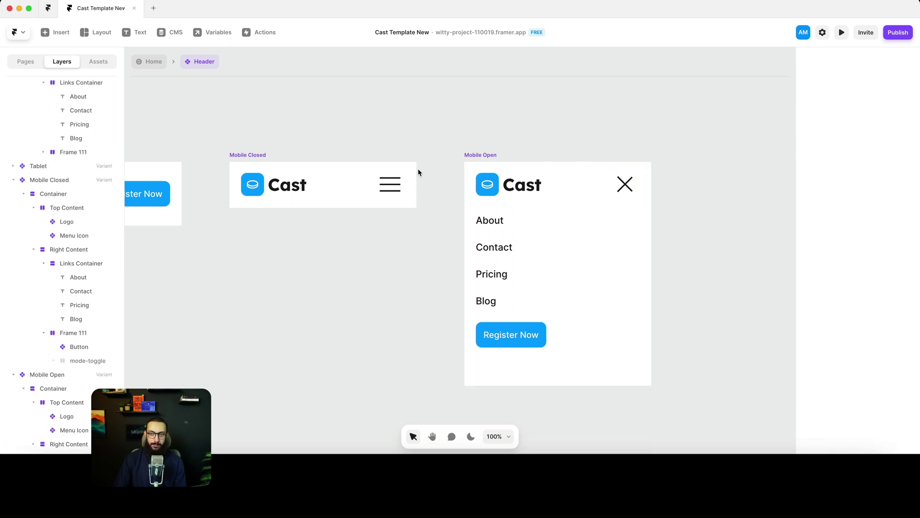
Link the hamburger tap to Mobile Open and the X tap back to Mobile Closed
click(397, 184)
mouse_move(404, 186)
mouse_down()
mouse_move(551, 202)
mouse_move(623, 192)
mouse_move(472, 207)
mouse_move(409, 194)
mouse_up()
click(624, 184)
click(439, 136)
click(250, 157)
Preview the header and toggle the mobile menu open and closed several times
key(super+p)
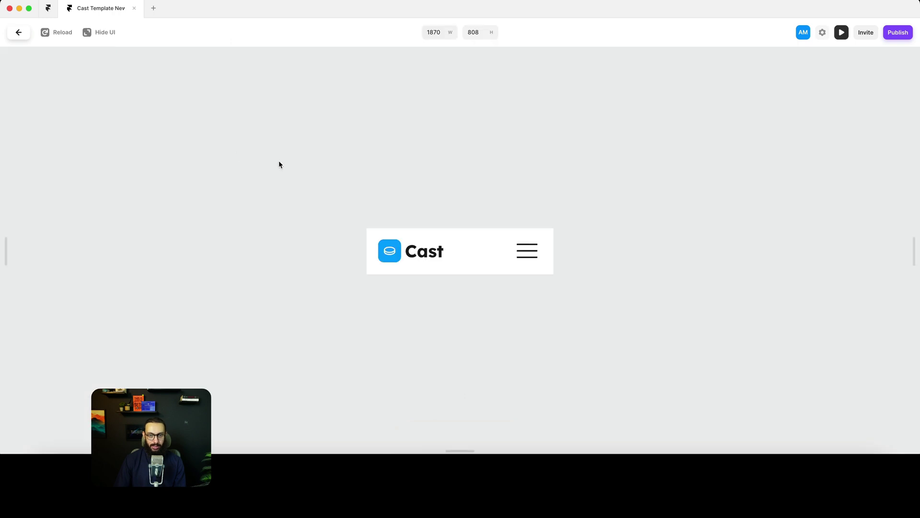
click(530, 252)
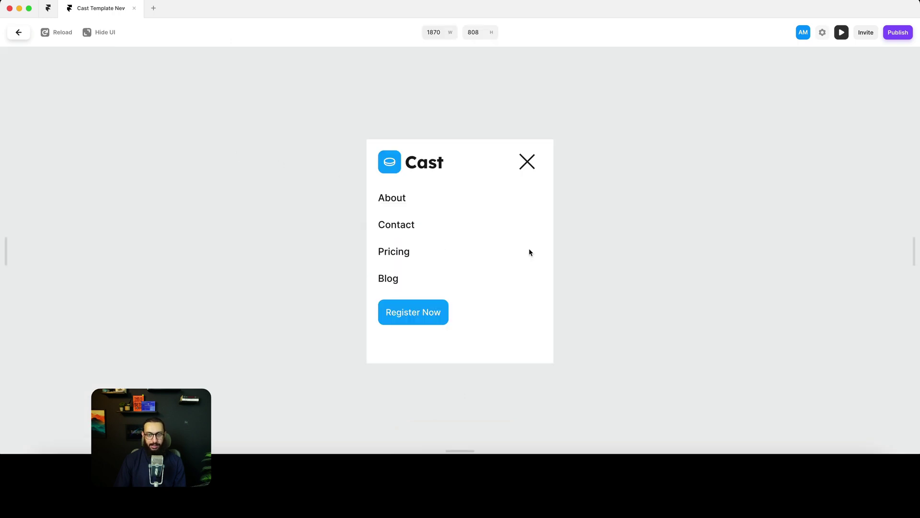
click(527, 166)
click(530, 251)
click(528, 161)
click(520, 254)
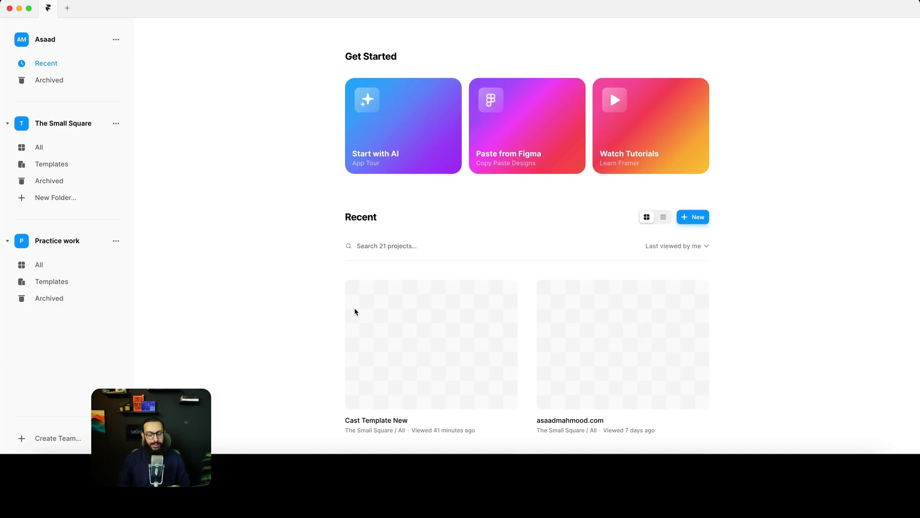
Reopen the Cast Template New project and preview the Mobile Closed header
click(419, 326)
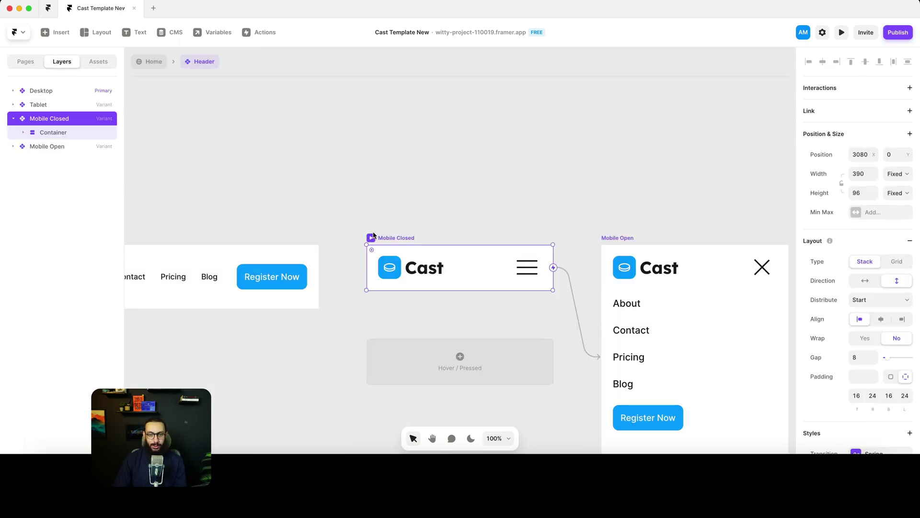
click(372, 239)
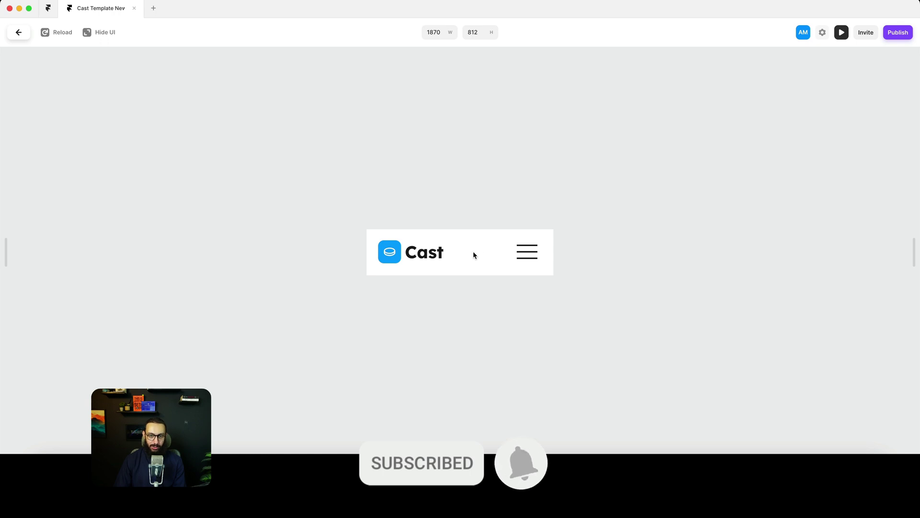
Toggle the header's mobile menu open and closed three times in the preview
click(527, 251)
click(533, 168)
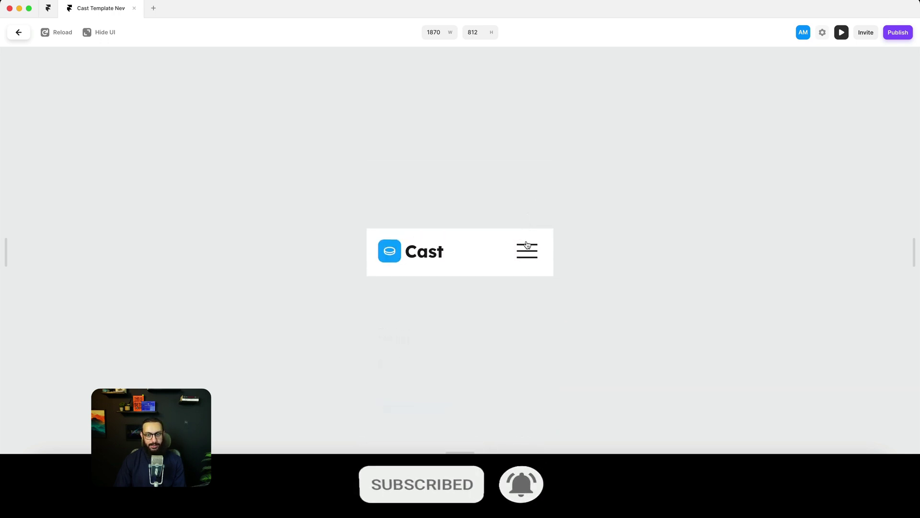
click(526, 250)
click(528, 169)
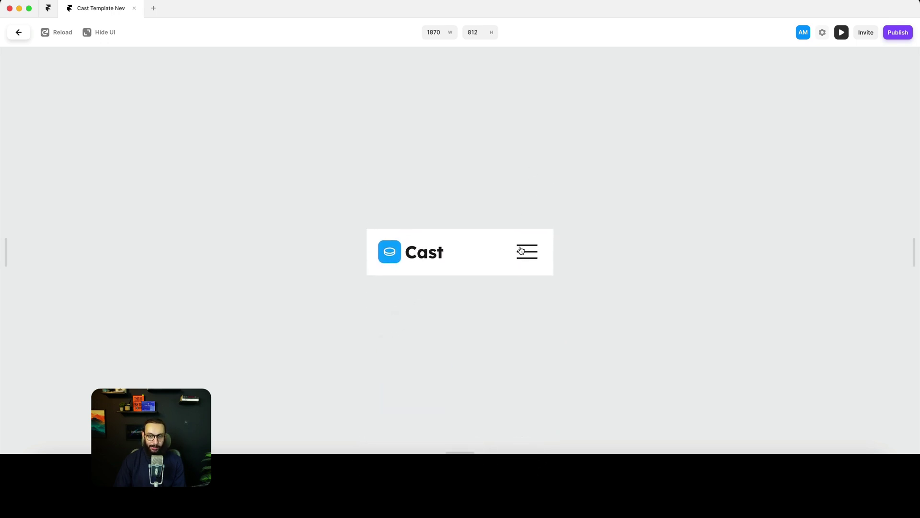
click(521, 248)
click(526, 167)
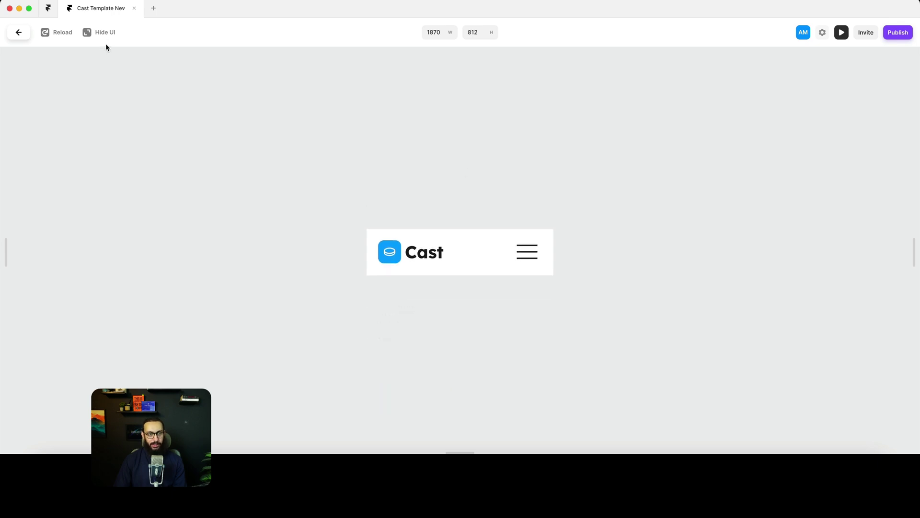
Preview the Home page at 390 px and toggle the hamburger menu, leaving it expanded
click(18, 32)
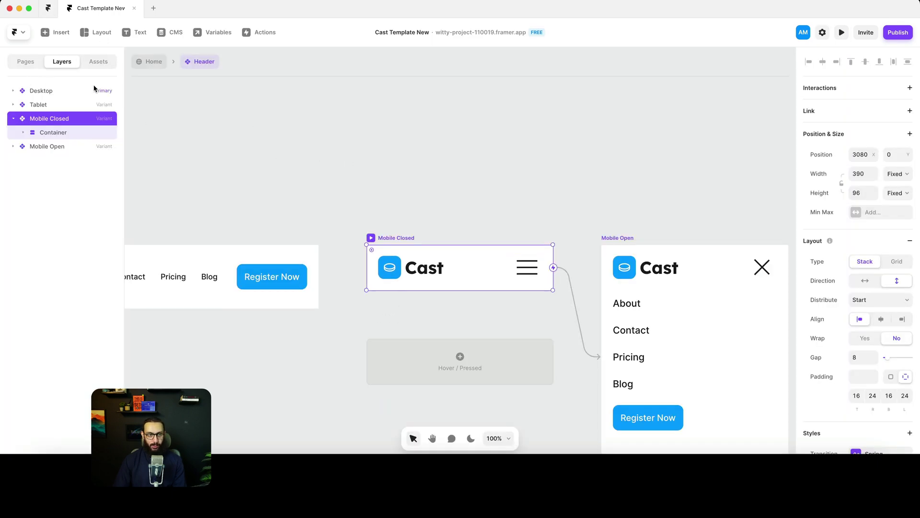
click(147, 61)
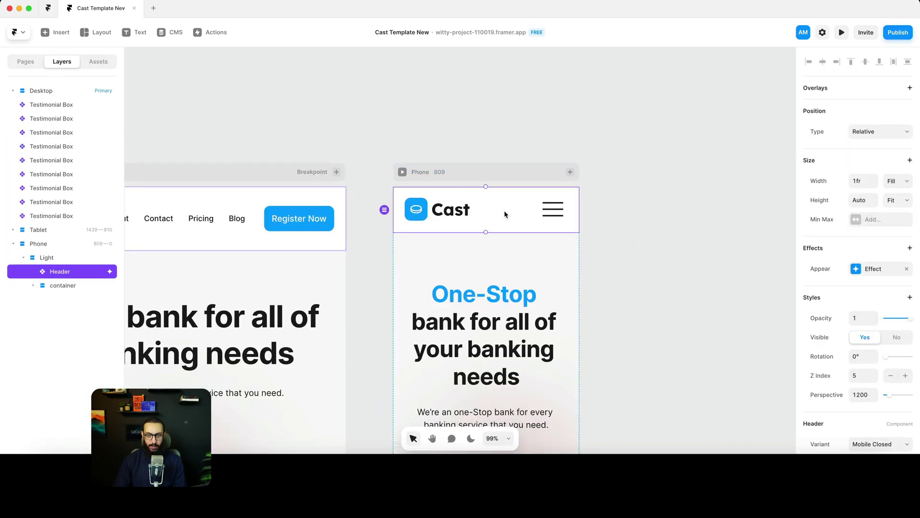
key(super+p)
click(530, 83)
click(530, 84)
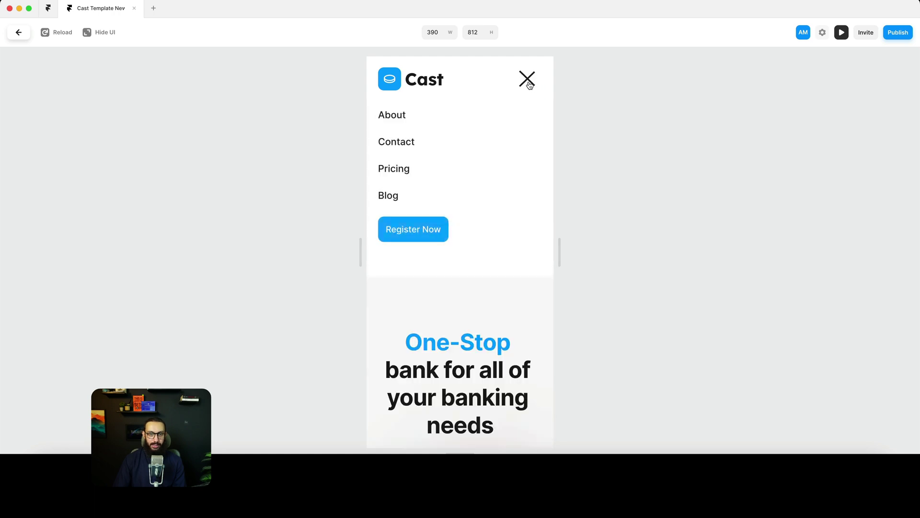
click(529, 84)
click(529, 85)
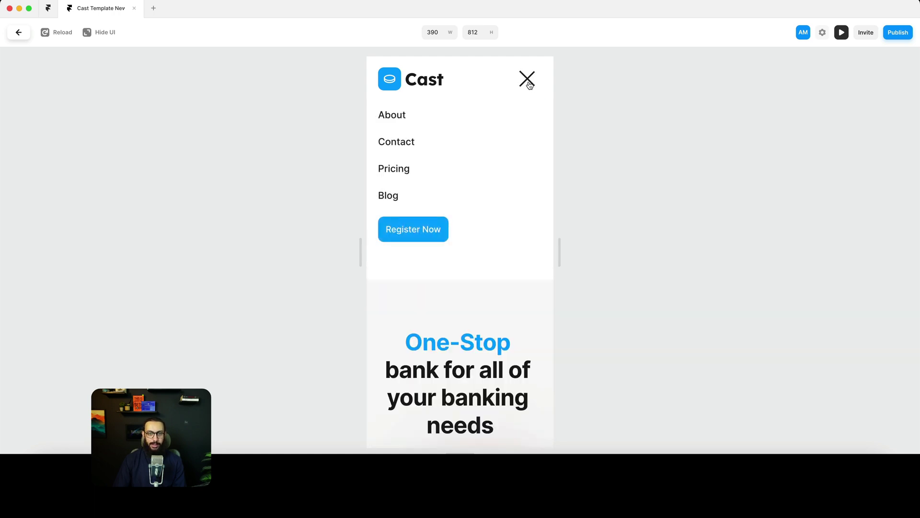